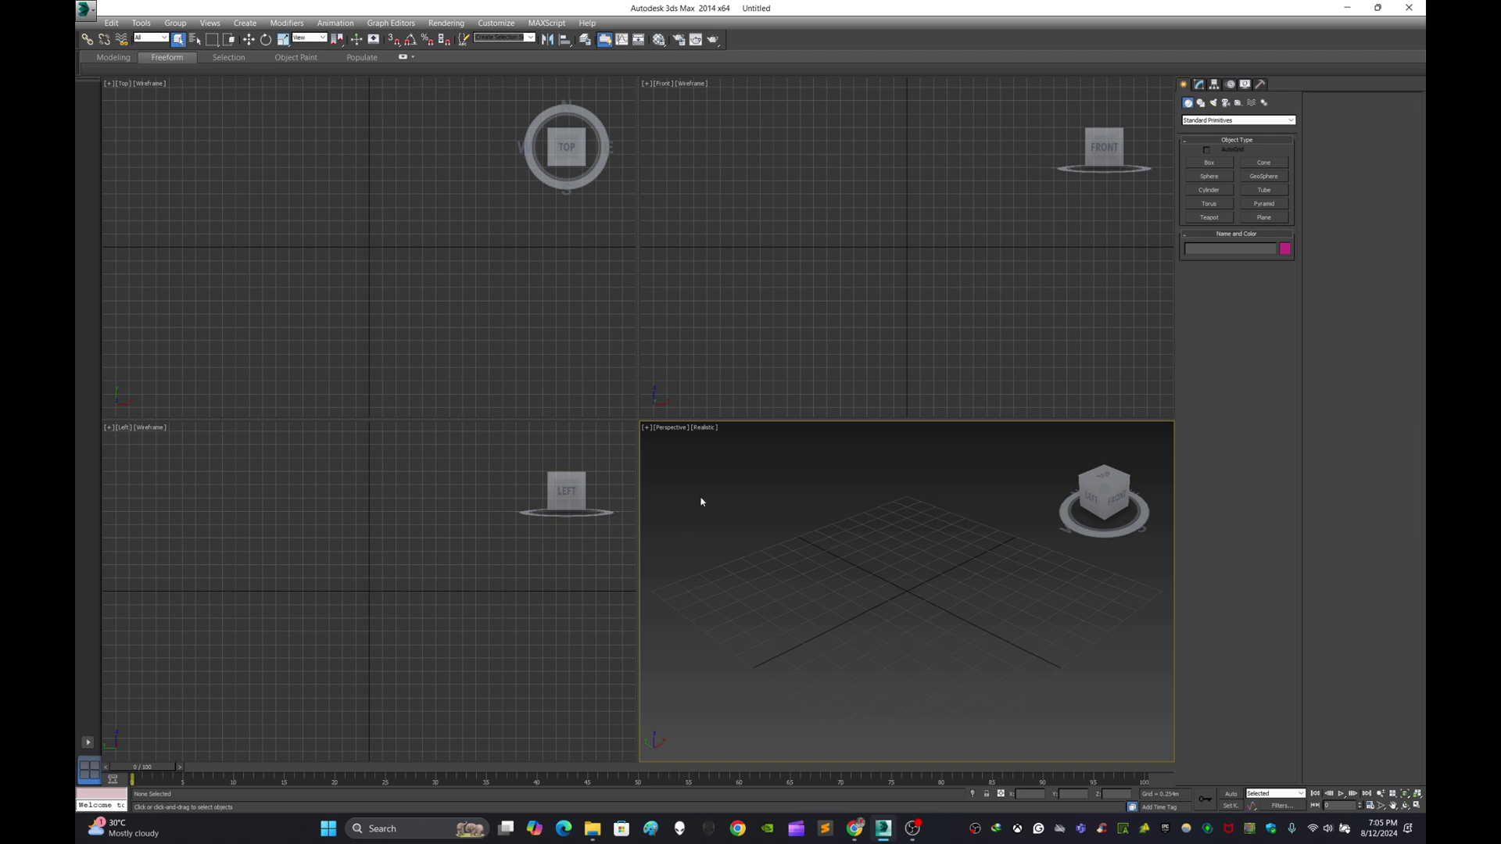
Step: Bring up the spline shape types for creation and maximize the Perspective viewport
click(1201, 103)
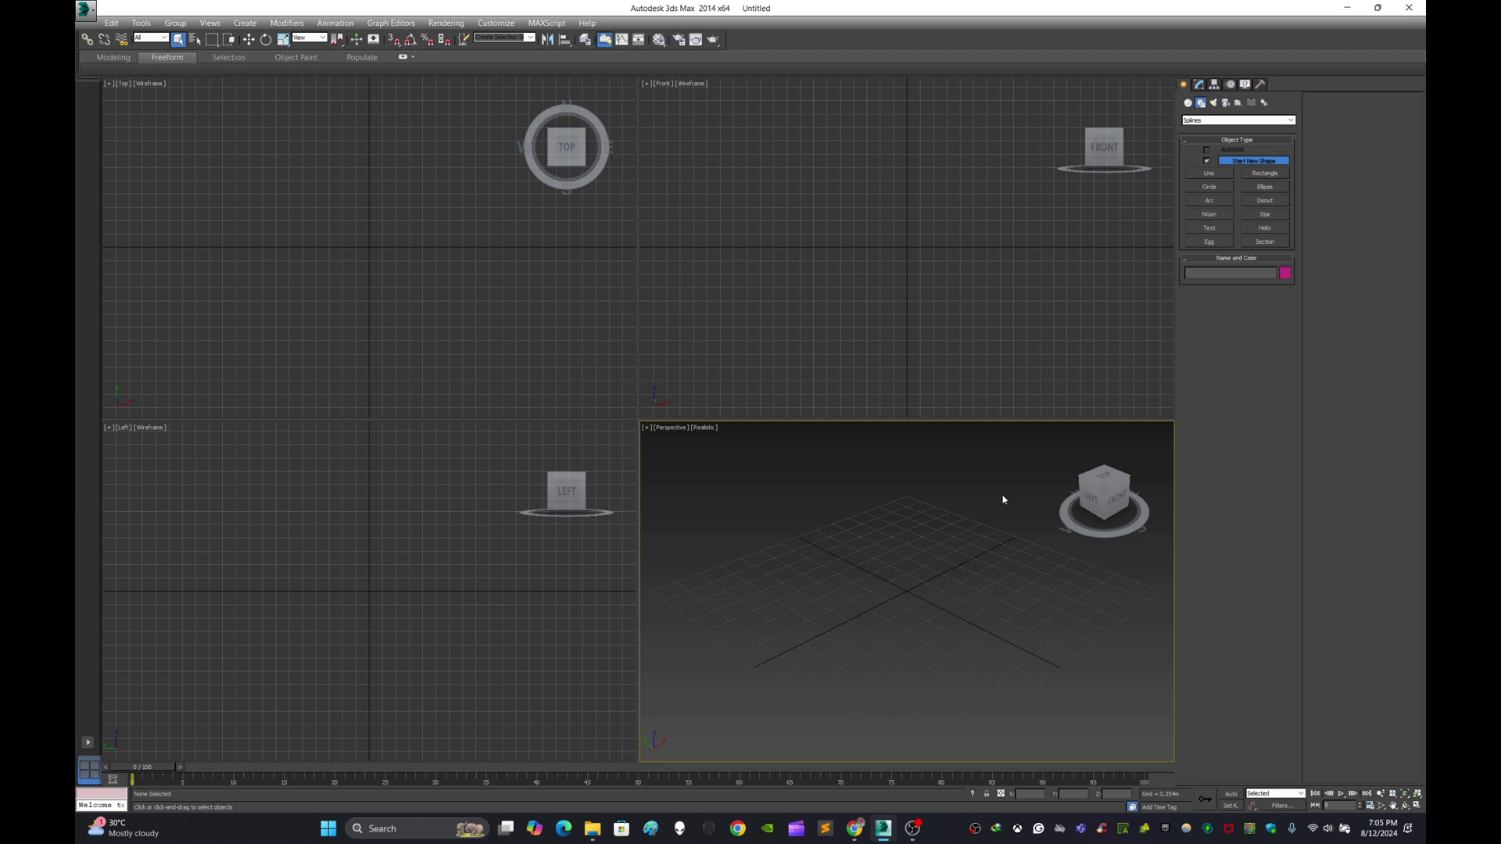
click(1189, 104)
click(1202, 103)
click(1416, 806)
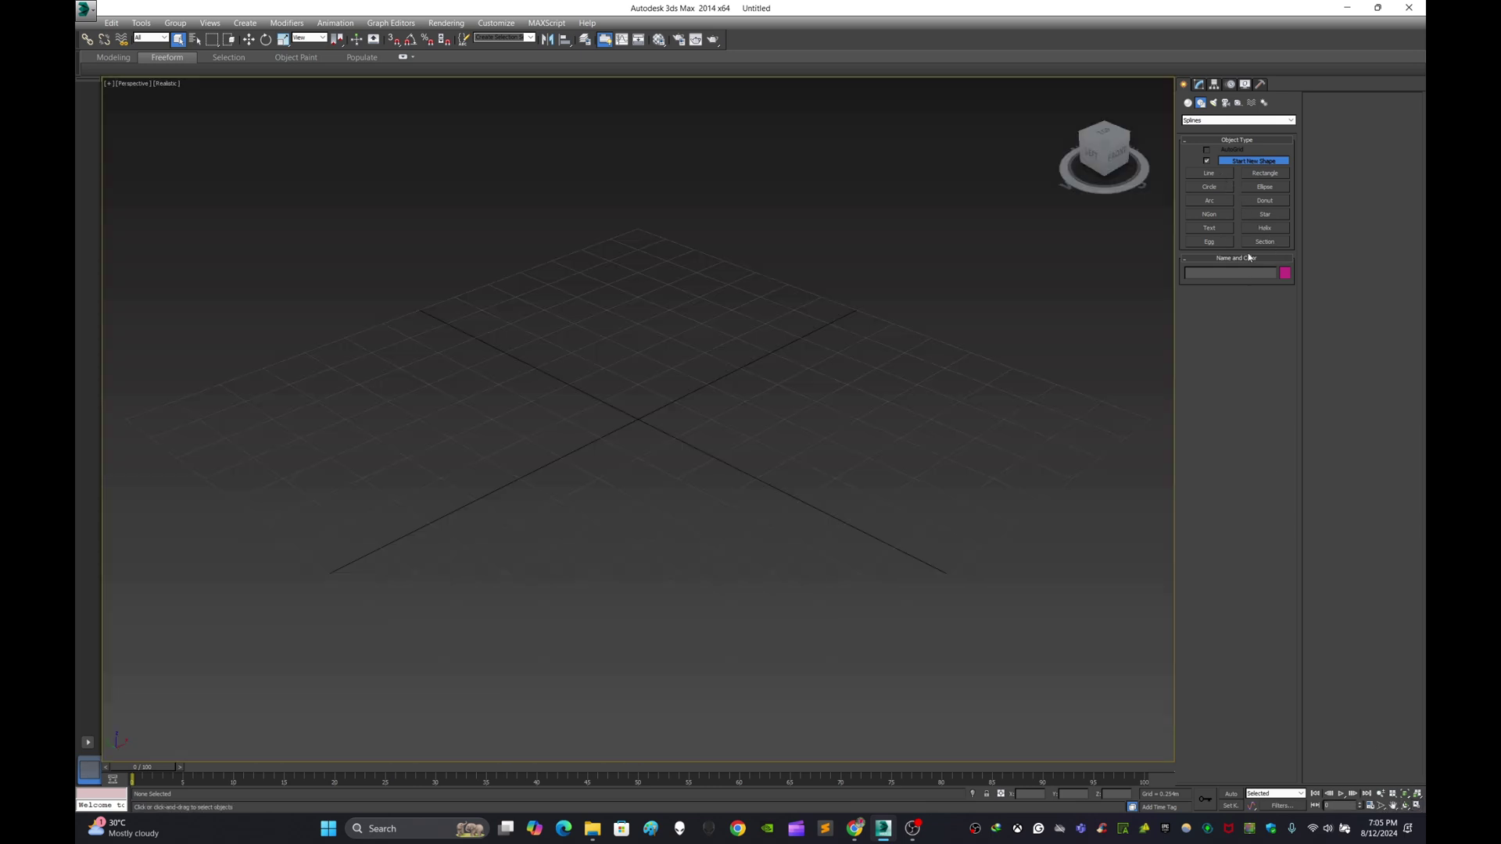
Step: Draw an open, straight-segmented line with eight points across the centre of the Perspective view
click(1211, 174)
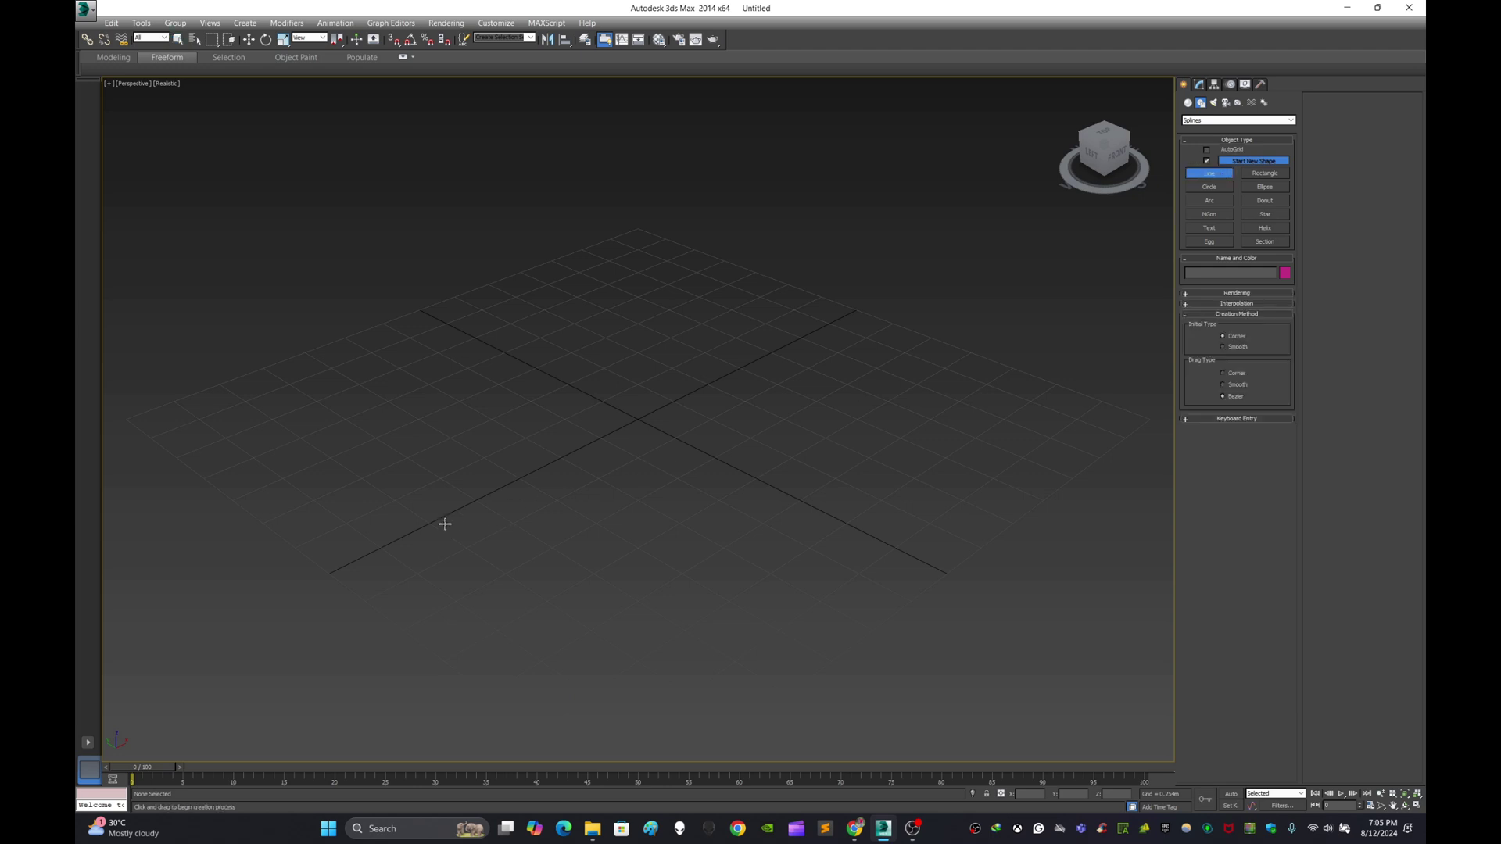
click(405, 506)
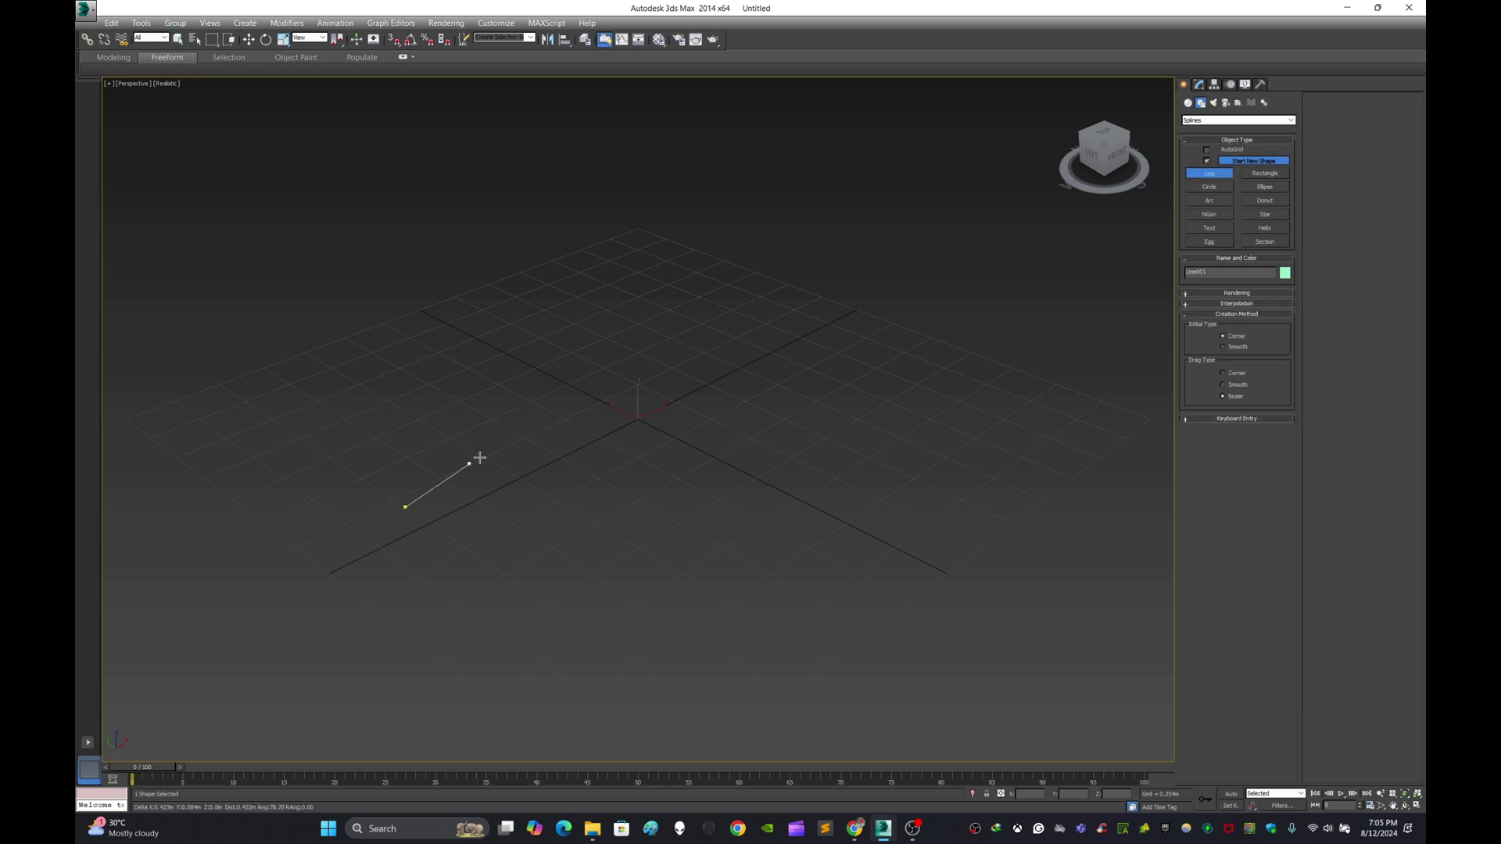
click(679, 287)
click(1052, 289)
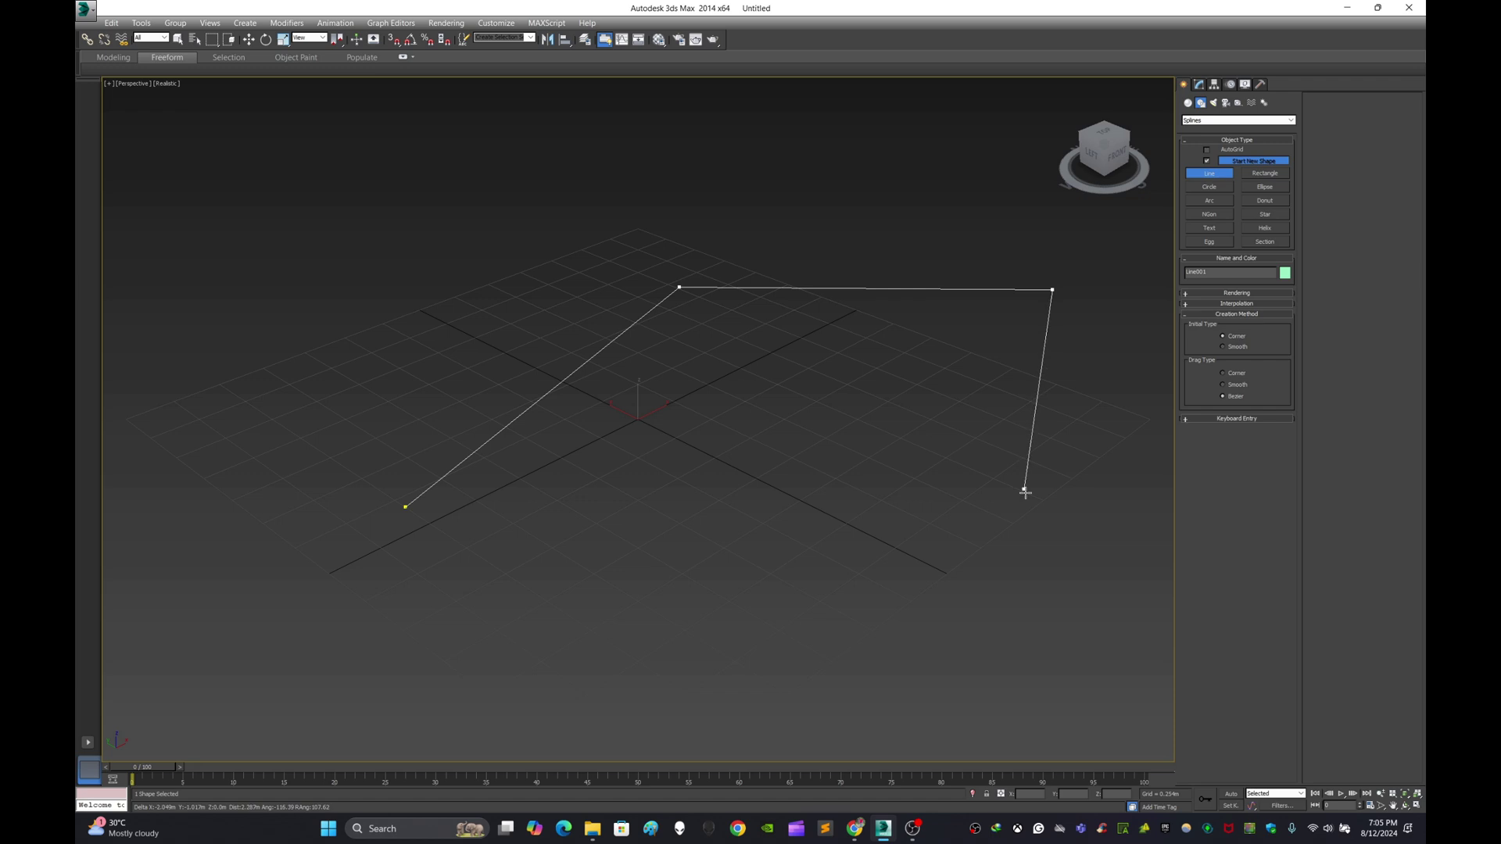
click(1030, 512)
click(695, 618)
click(548, 630)
click(454, 560)
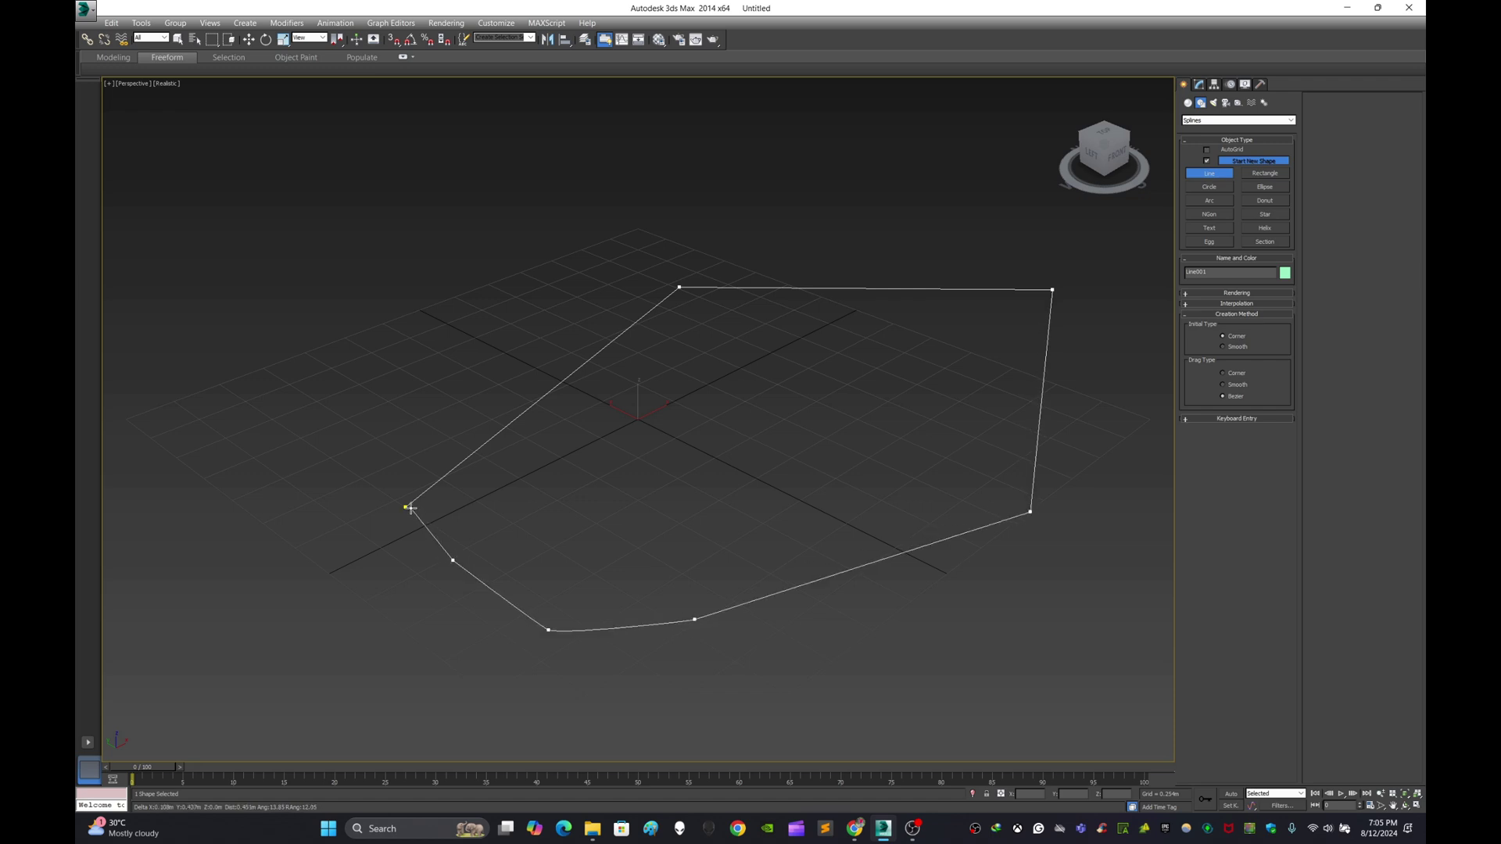
click(562, 491)
right_click(562, 491)
Step: Hide the viewport grid and draw a rectangle about 1.9 m by 2.5 m overlapping the line's open end
scroll(653, 399, down, 2)
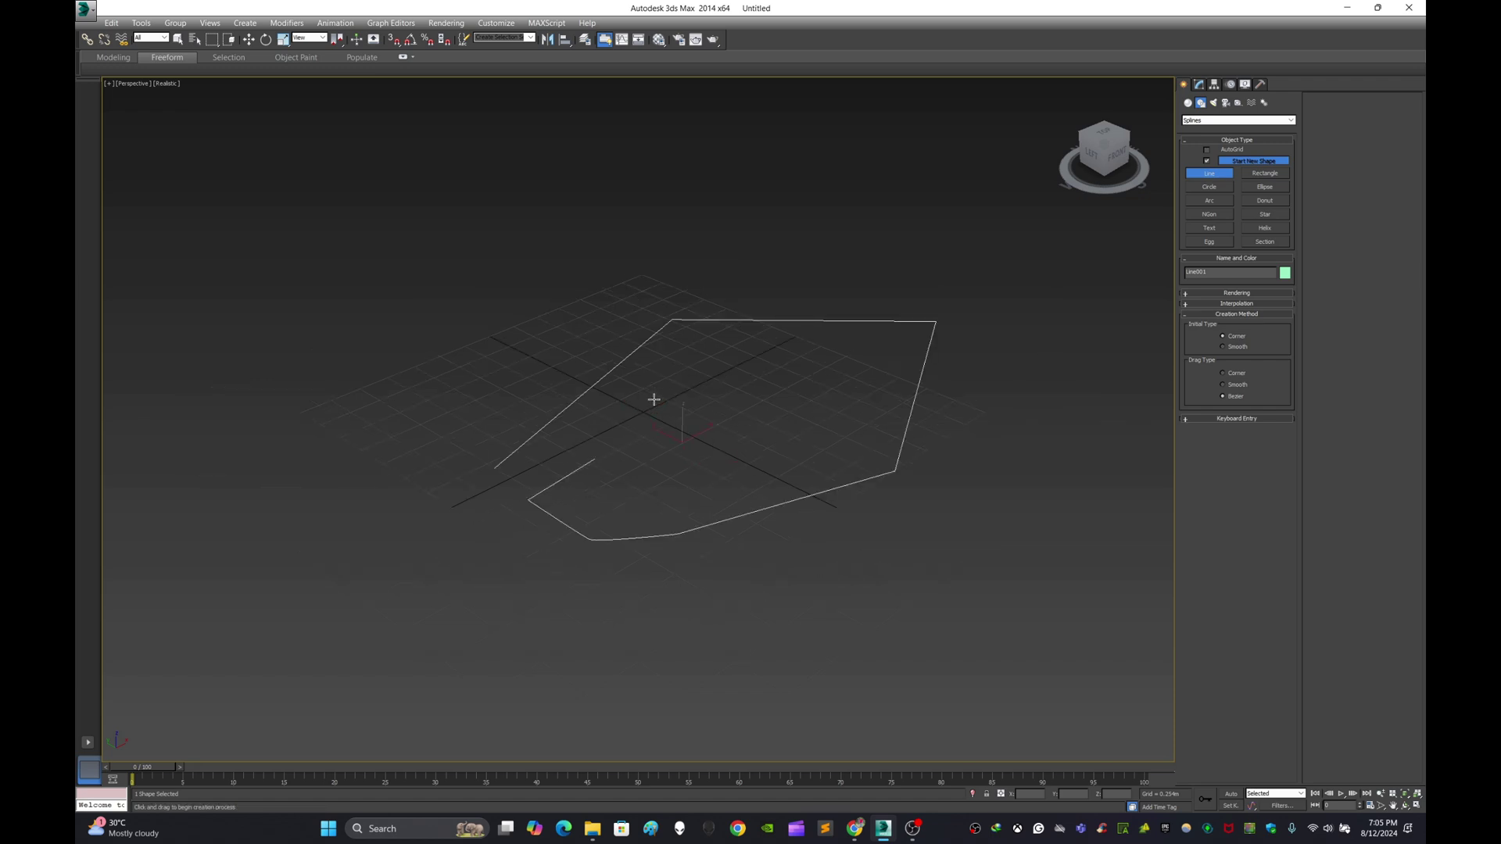
key(g)
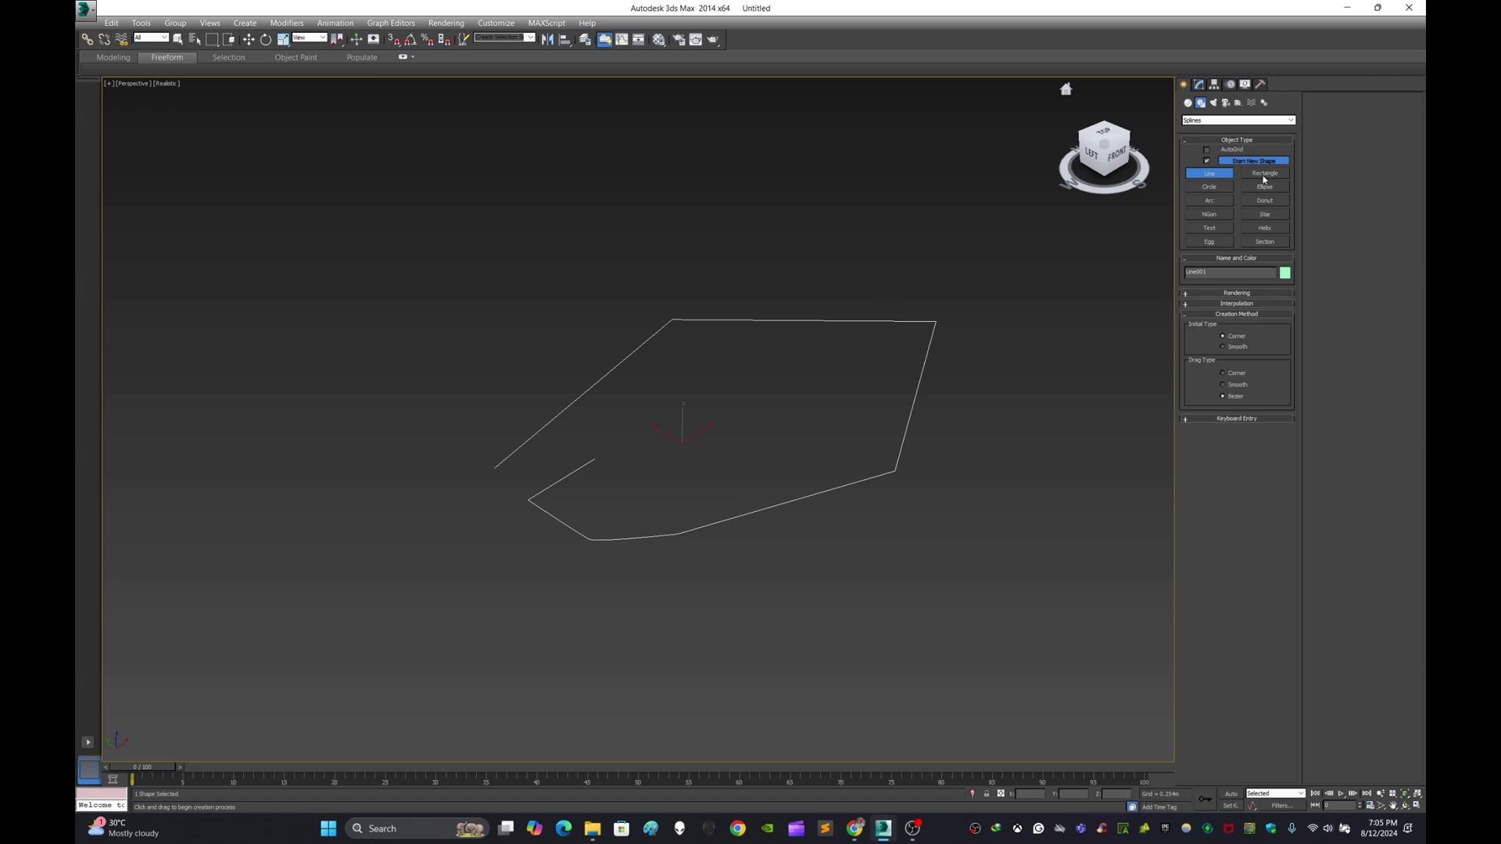
click(1263, 174)
drag(373, 394, 784, 372)
scroll(860, 352, down, 2)
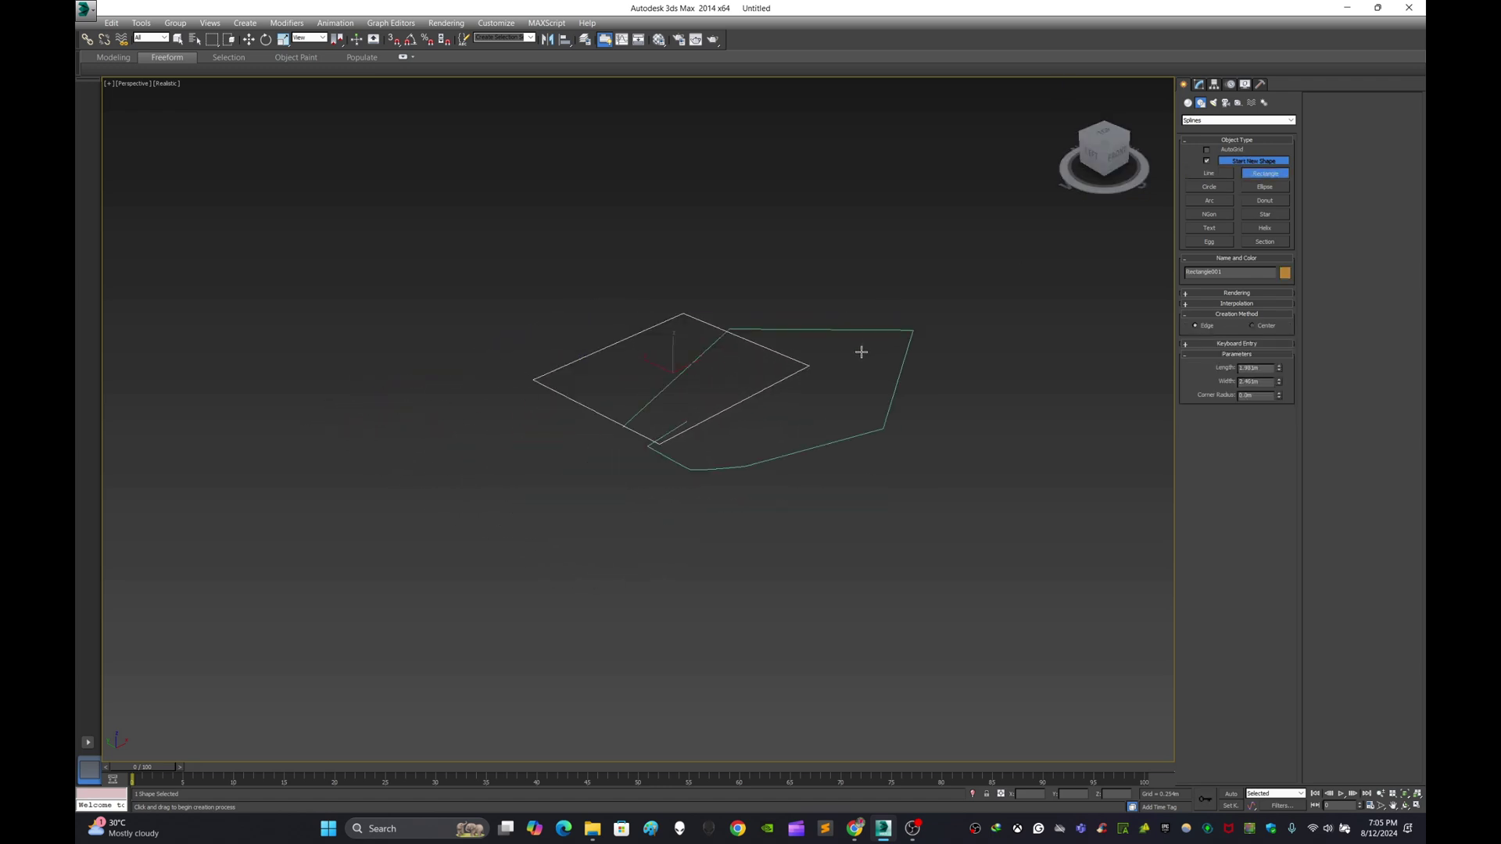
scroll(860, 352, up, 2)
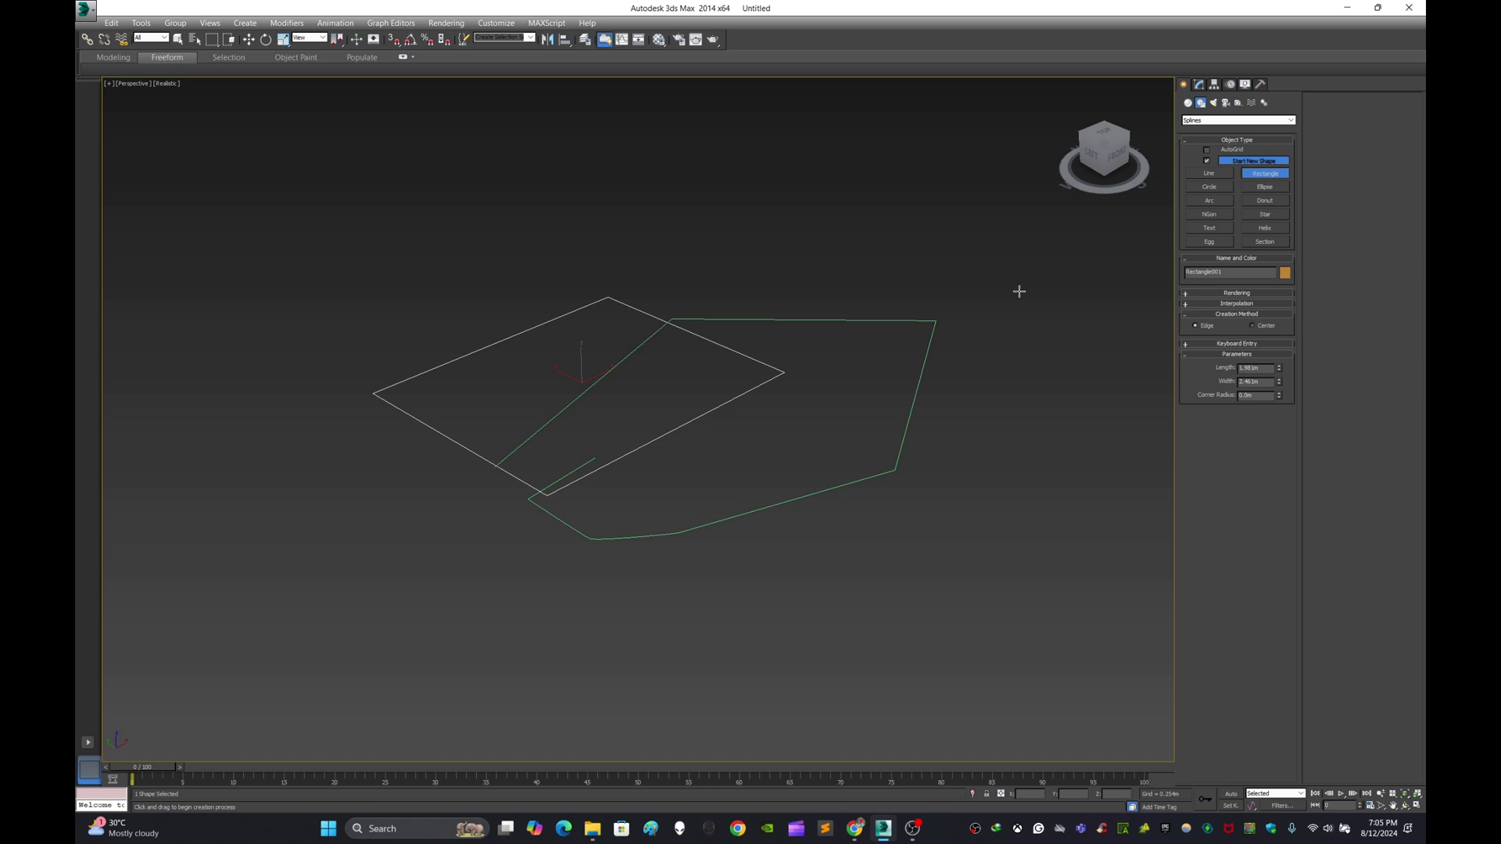
Step: Draw a large circle overlapping the line's far corner and a smaller ellipse in the empty area in front of it
click(1224, 193)
drag(973, 265, 890, 367)
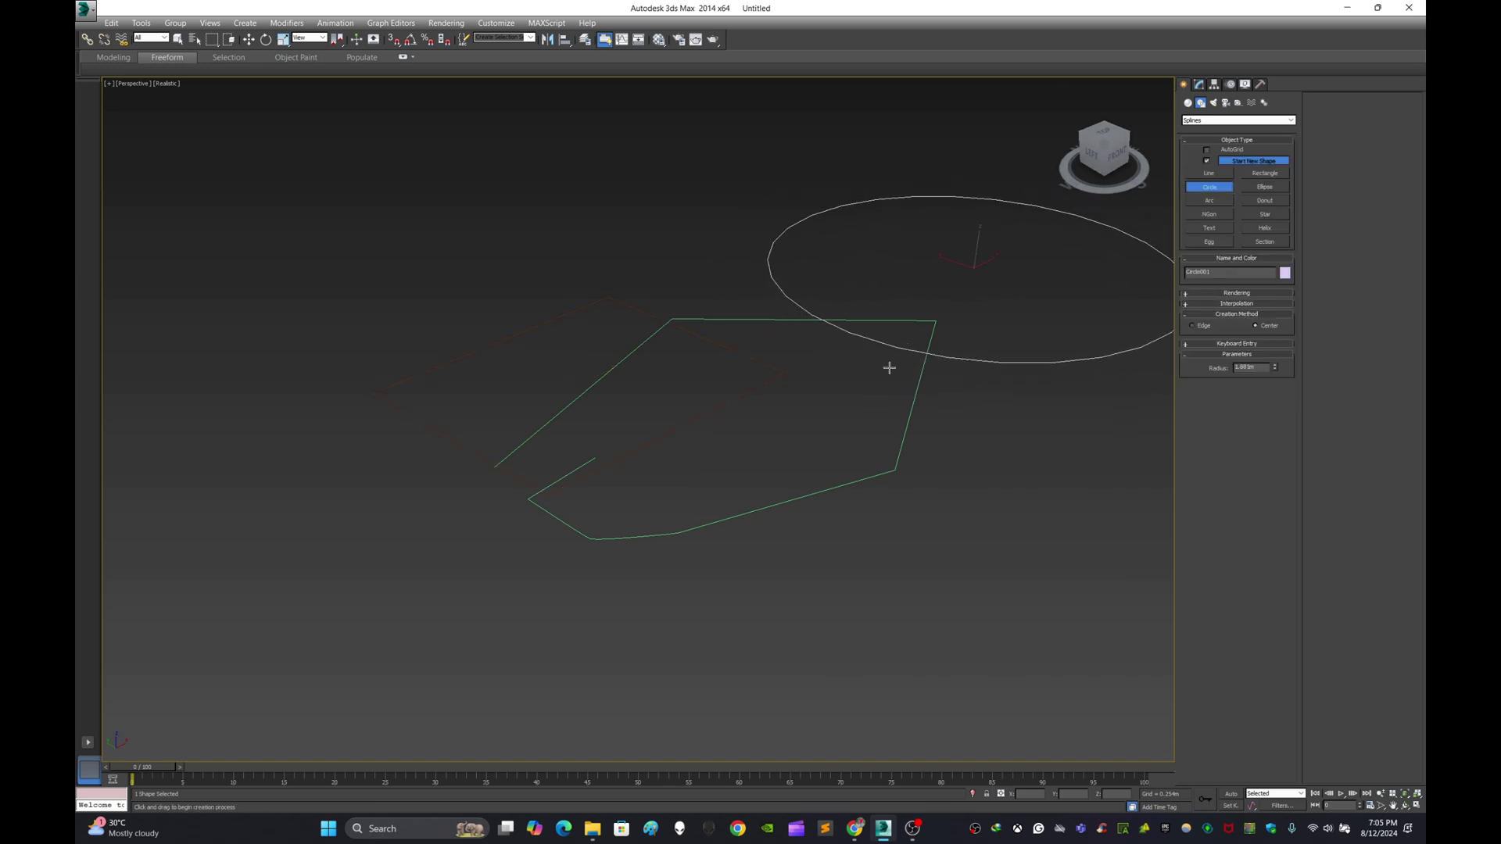
middle_drag(898, 378, 743, 429)
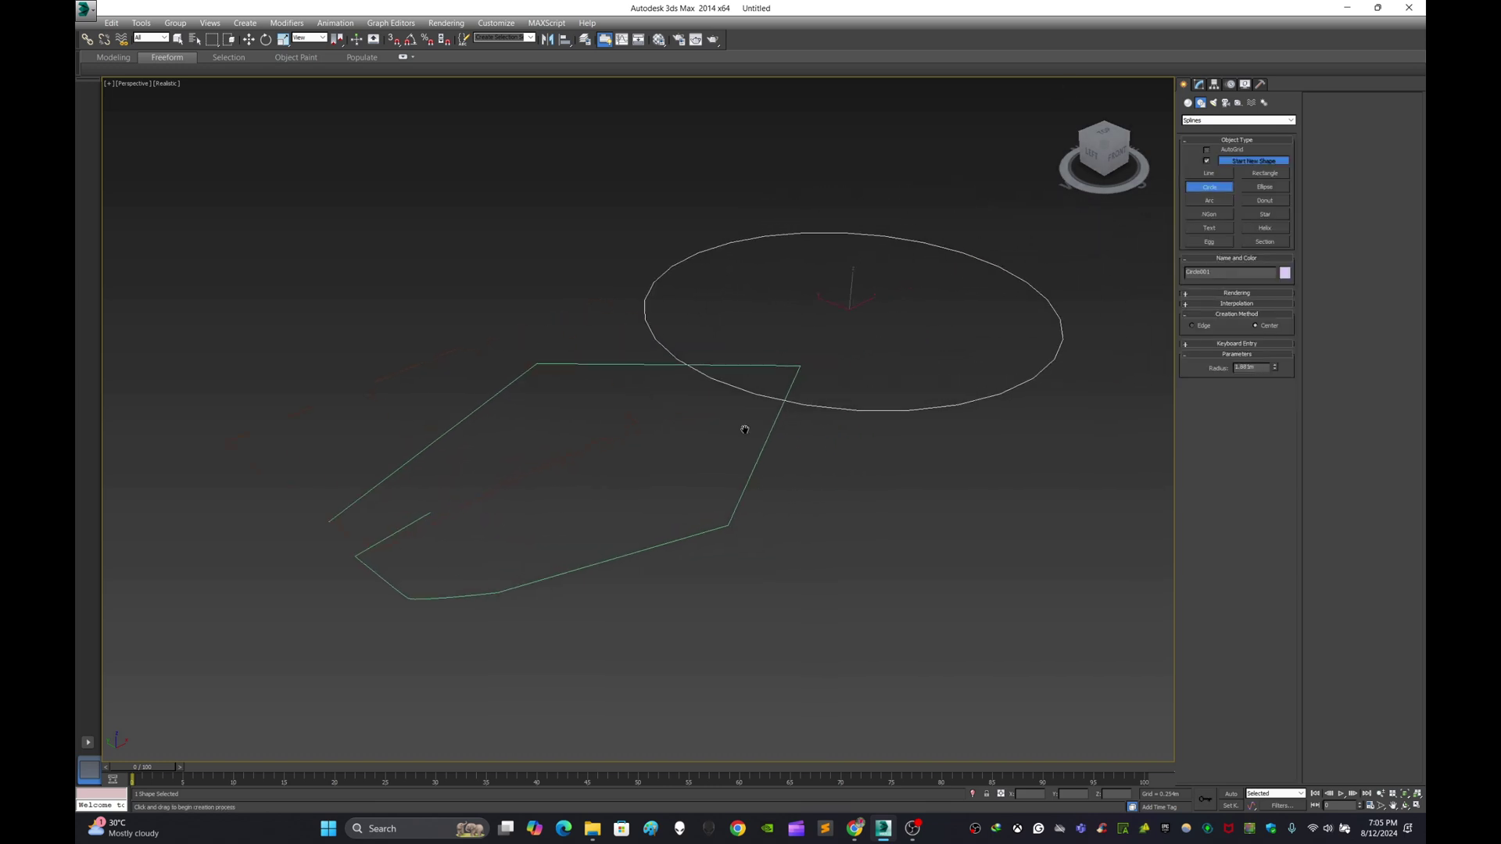
click(1271, 189)
drag(964, 503, 1042, 677)
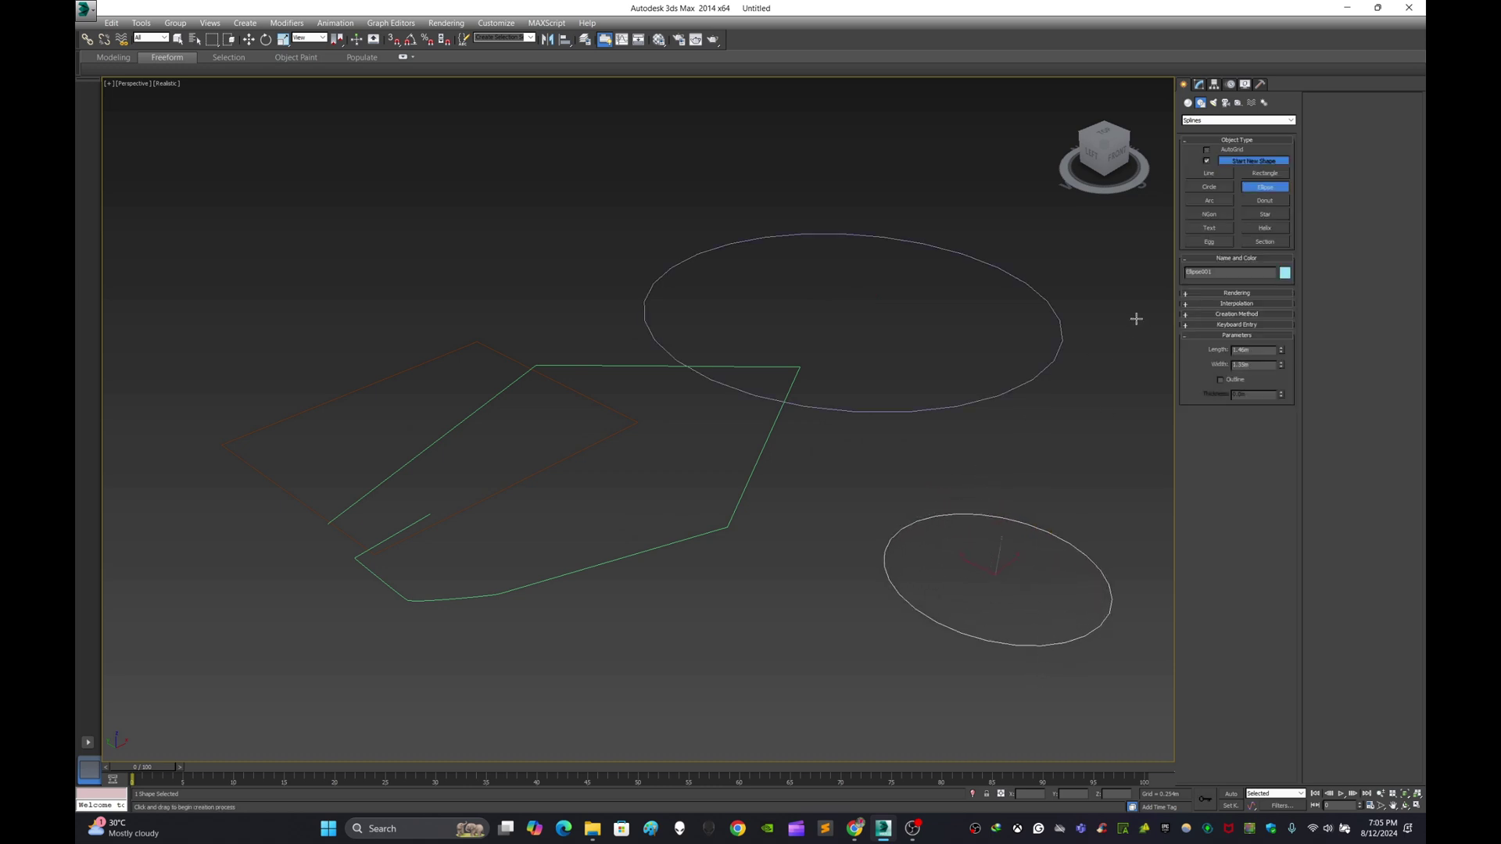
Step: Draw an arc of about 0.8 m radius beside the ellipse, bulging toward the line shape
click(1217, 202)
drag(657, 635, 911, 672)
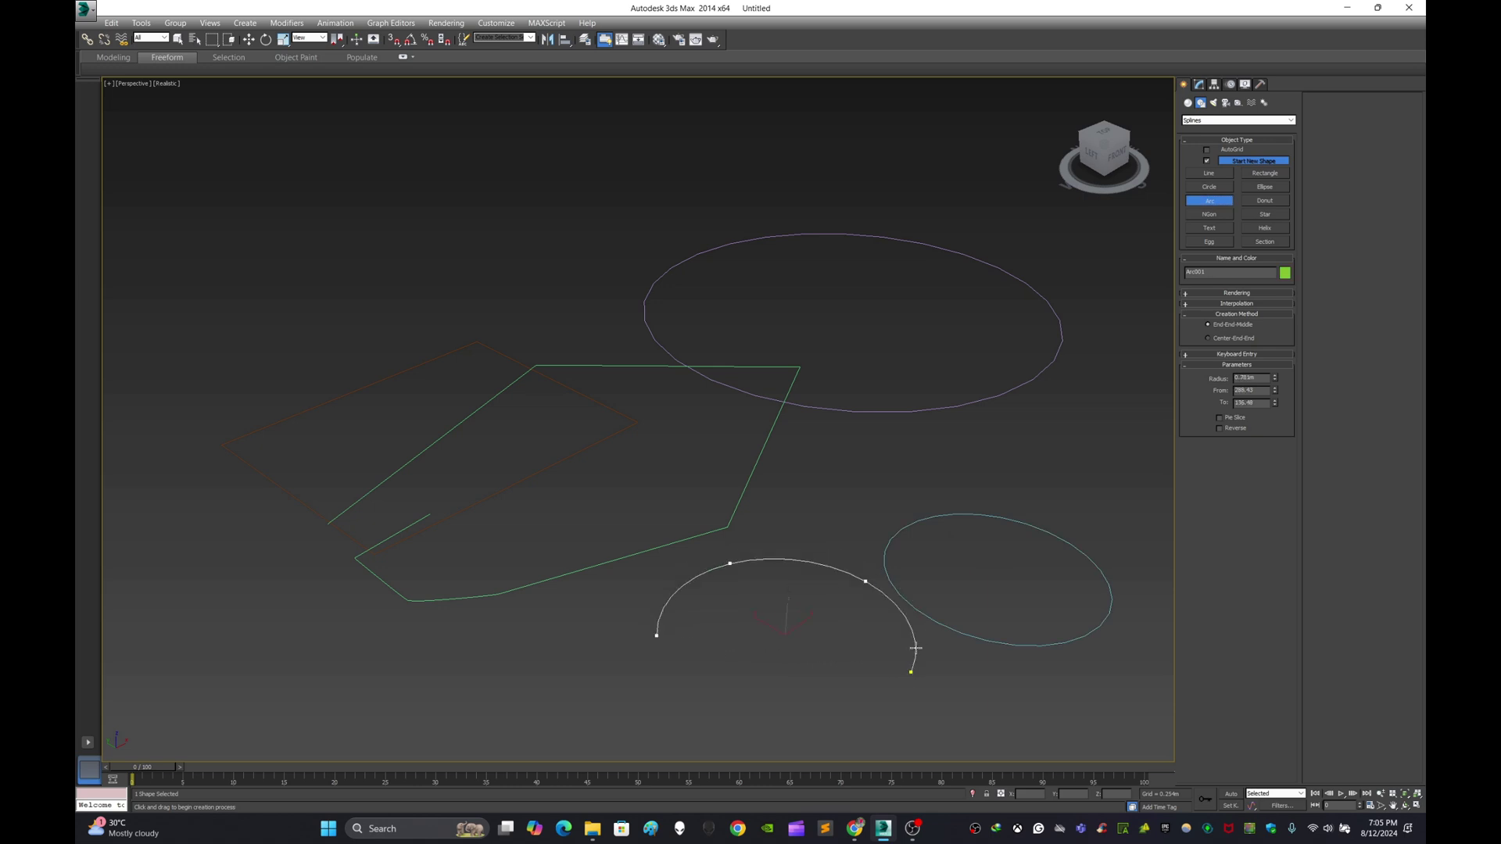
click(873, 585)
scroll(680, 551, down, 3)
middle_drag(739, 527, 655, 517)
Step: Draw a donut with radii of about 1.2 m and 0.7 m beside the circle, plus a hexagon of about 0.7 m radius
click(1264, 201)
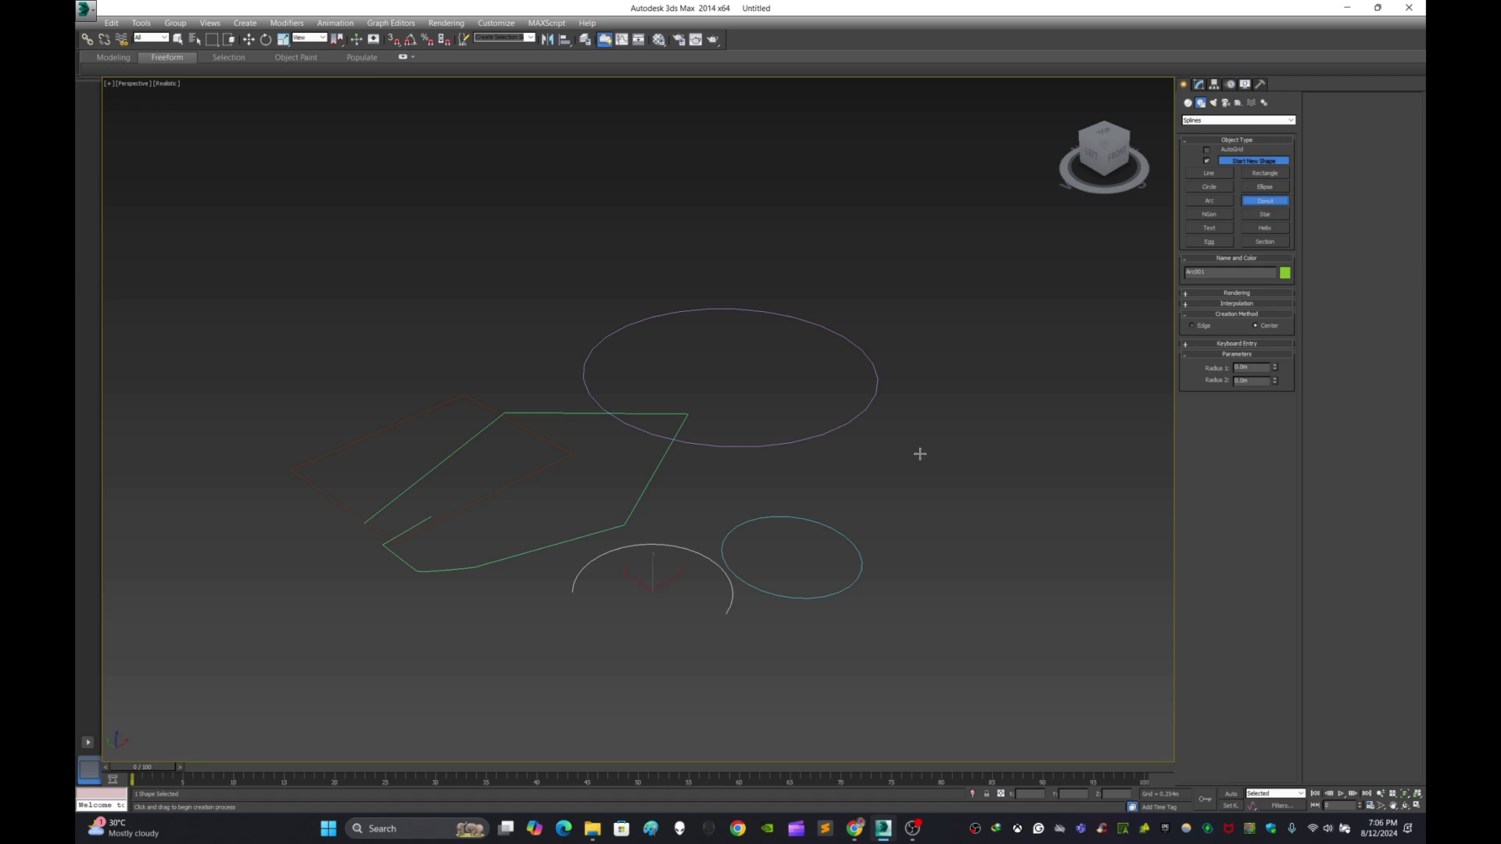
drag(919, 453, 967, 512)
click(964, 478)
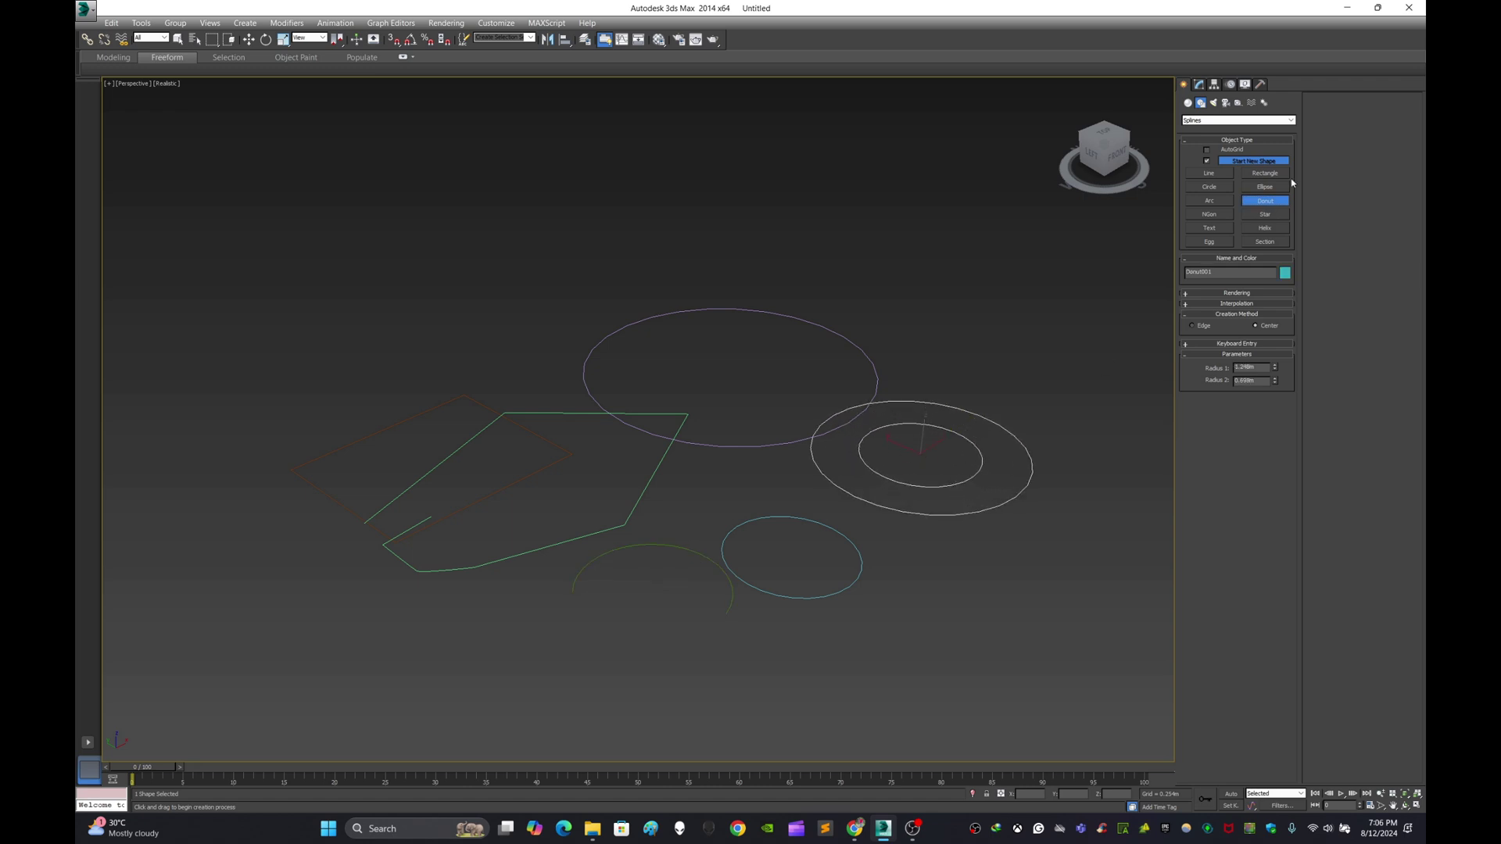
click(1209, 215)
drag(419, 658, 450, 703)
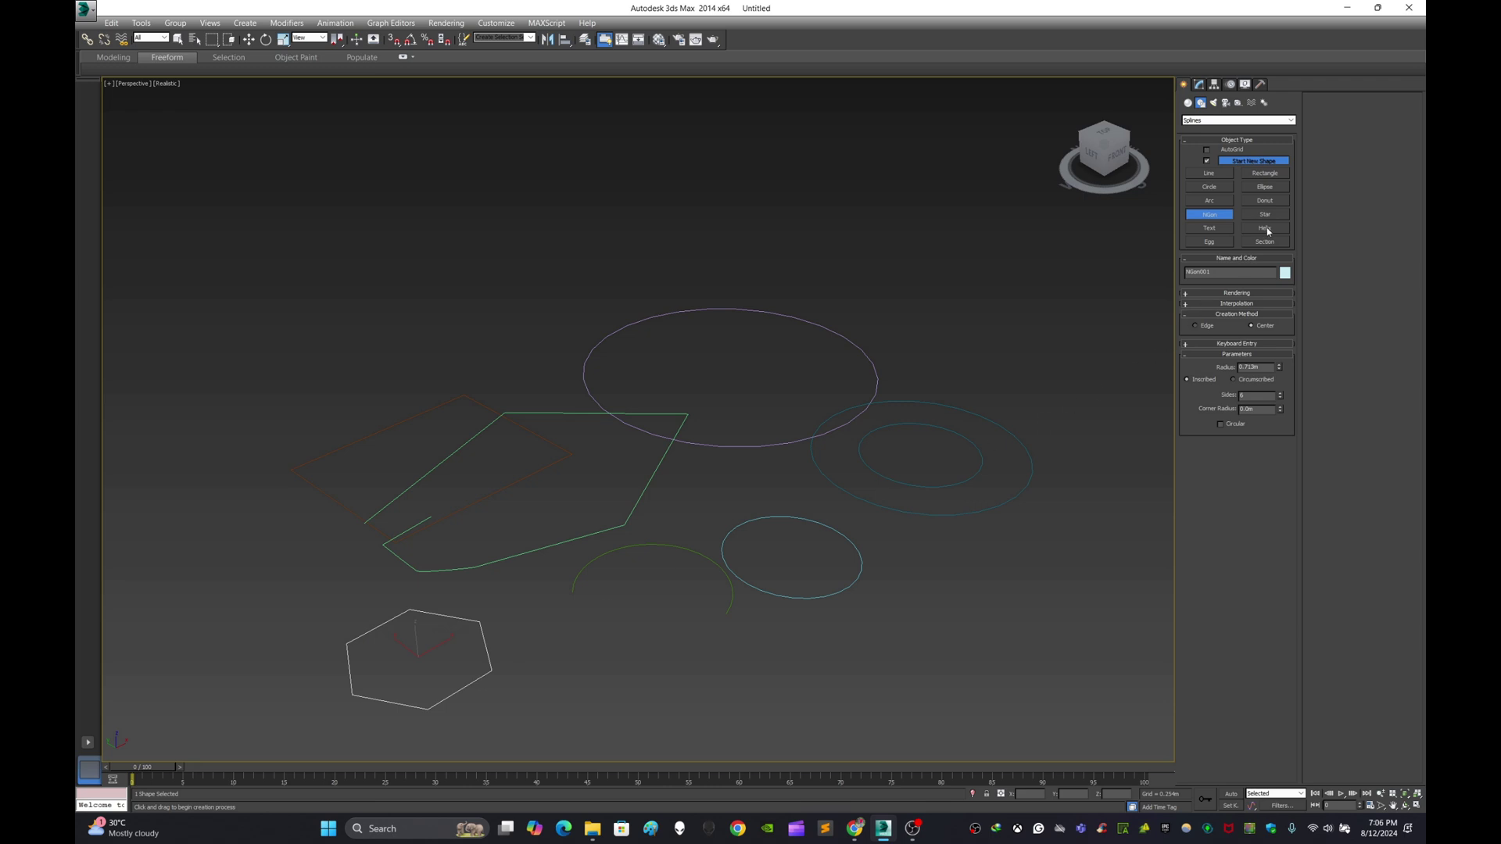
Step: Draw a shallow six-point star with an outer radius of about 0.8 m in the empty area near the hexagon
click(1274, 214)
middle_drag(834, 536, 846, 474)
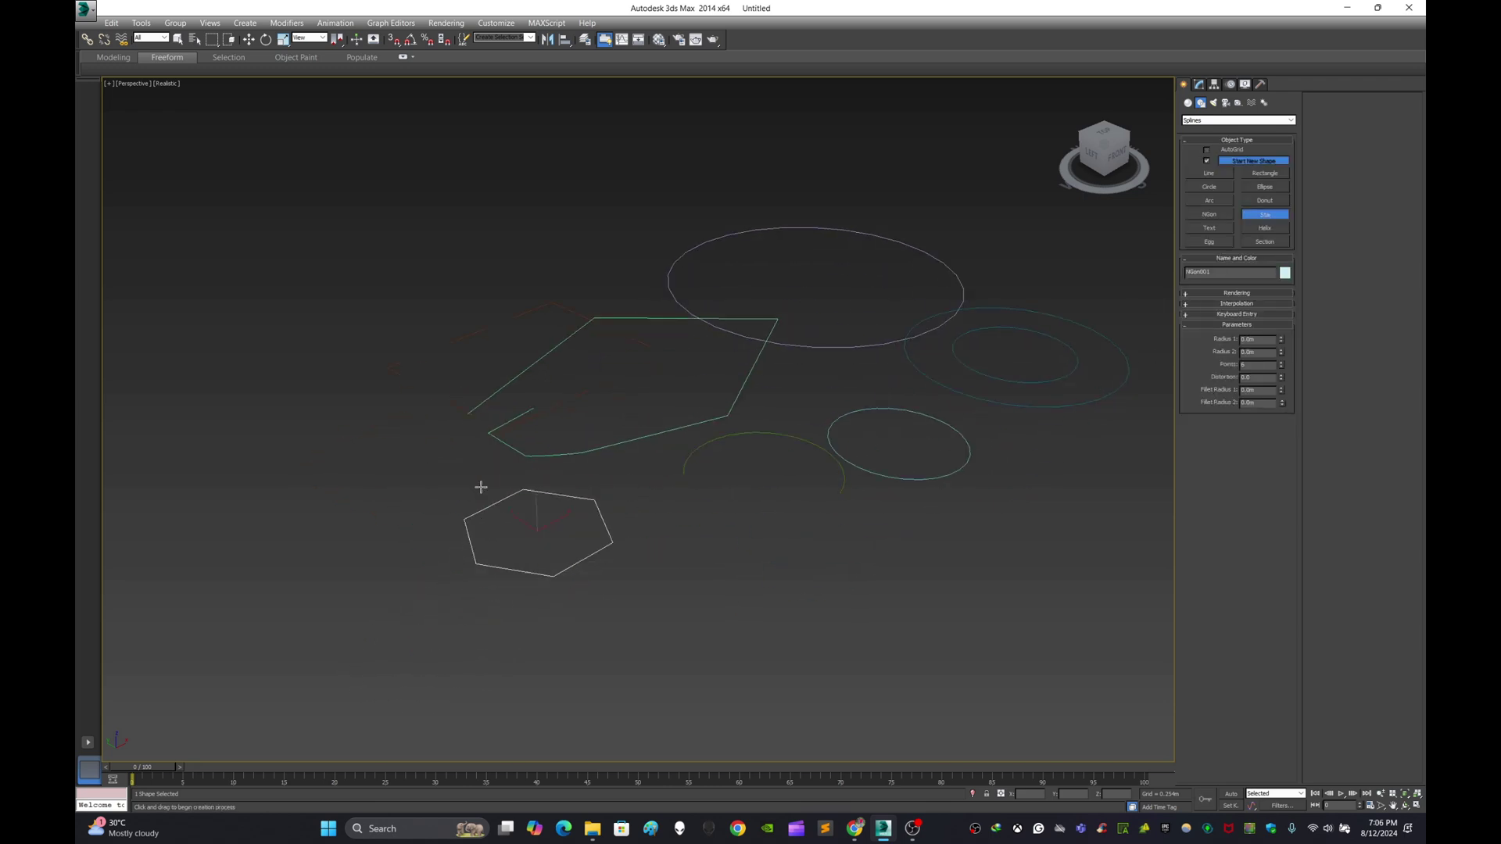
drag(350, 458, 406, 512)
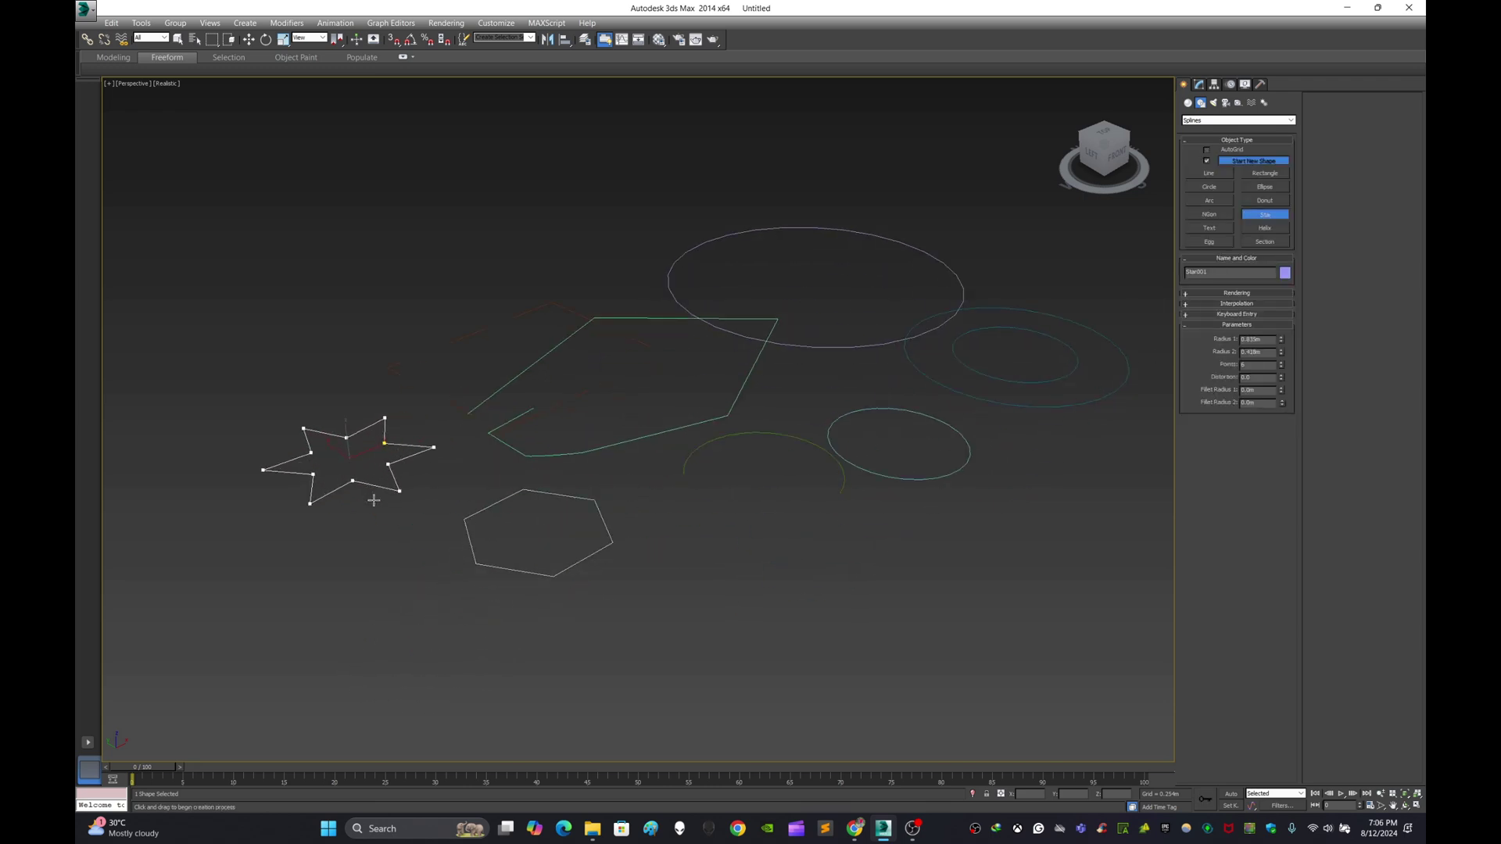
click(374, 485)
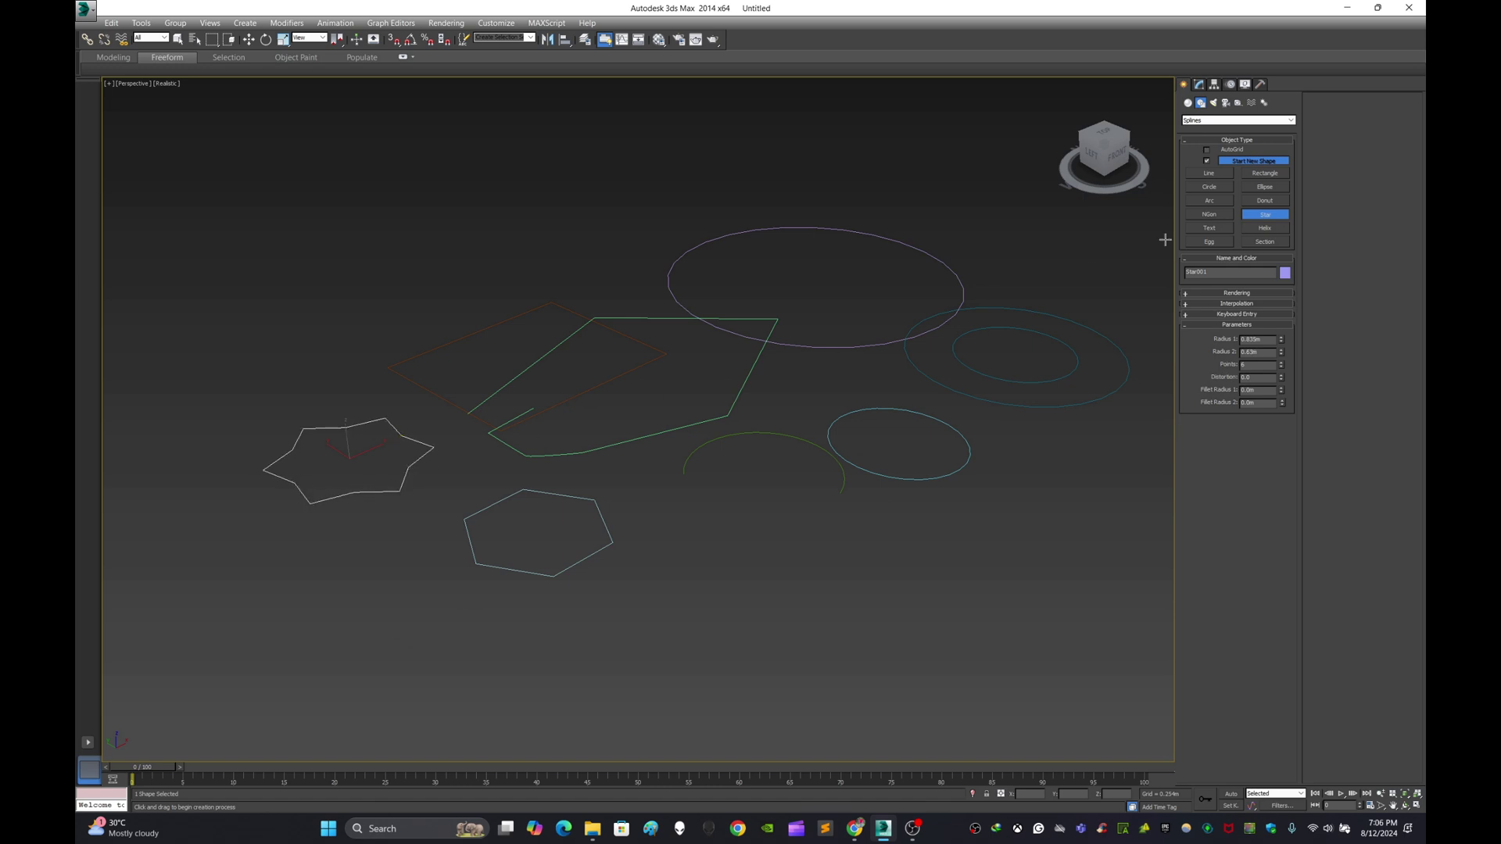
Step: Place a text shape in front of the other splines and change its content to "sdsd"
click(1209, 227)
drag(852, 567, 878, 542)
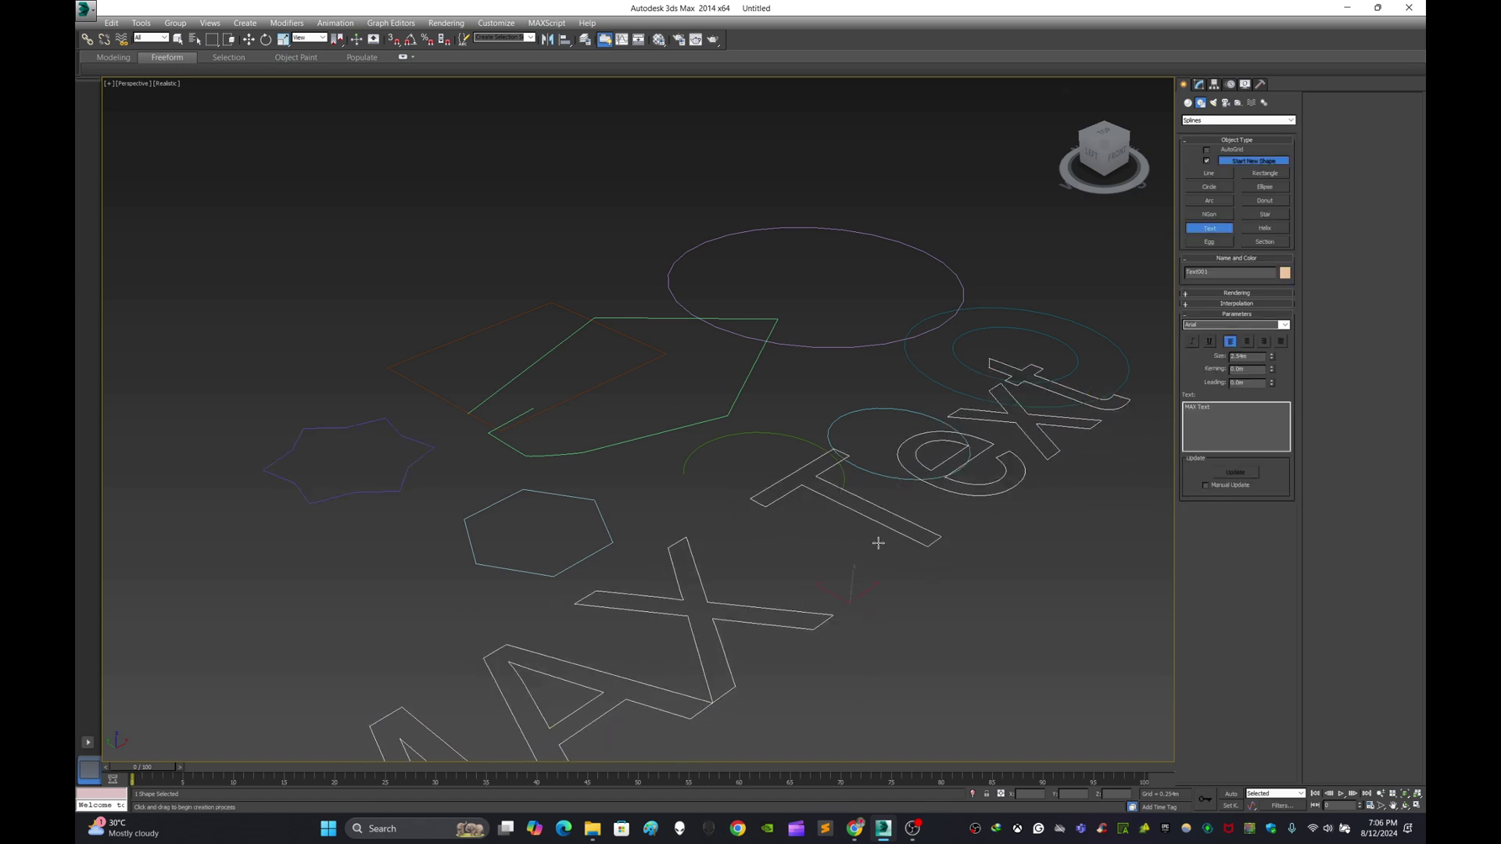
scroll(878, 542, down, 4)
drag(1213, 407, 1182, 418)
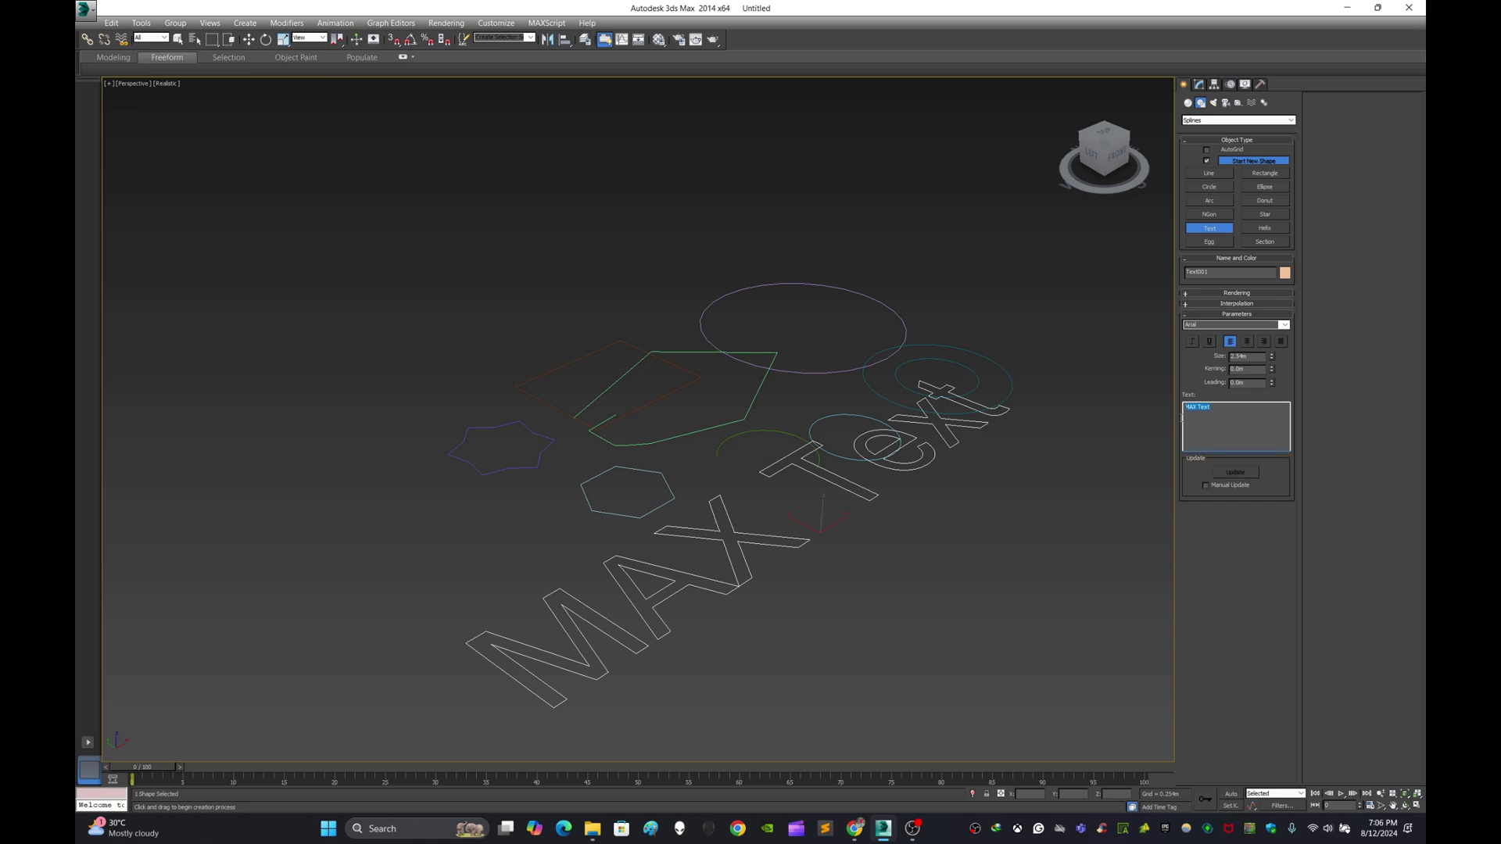
text(sdsd)
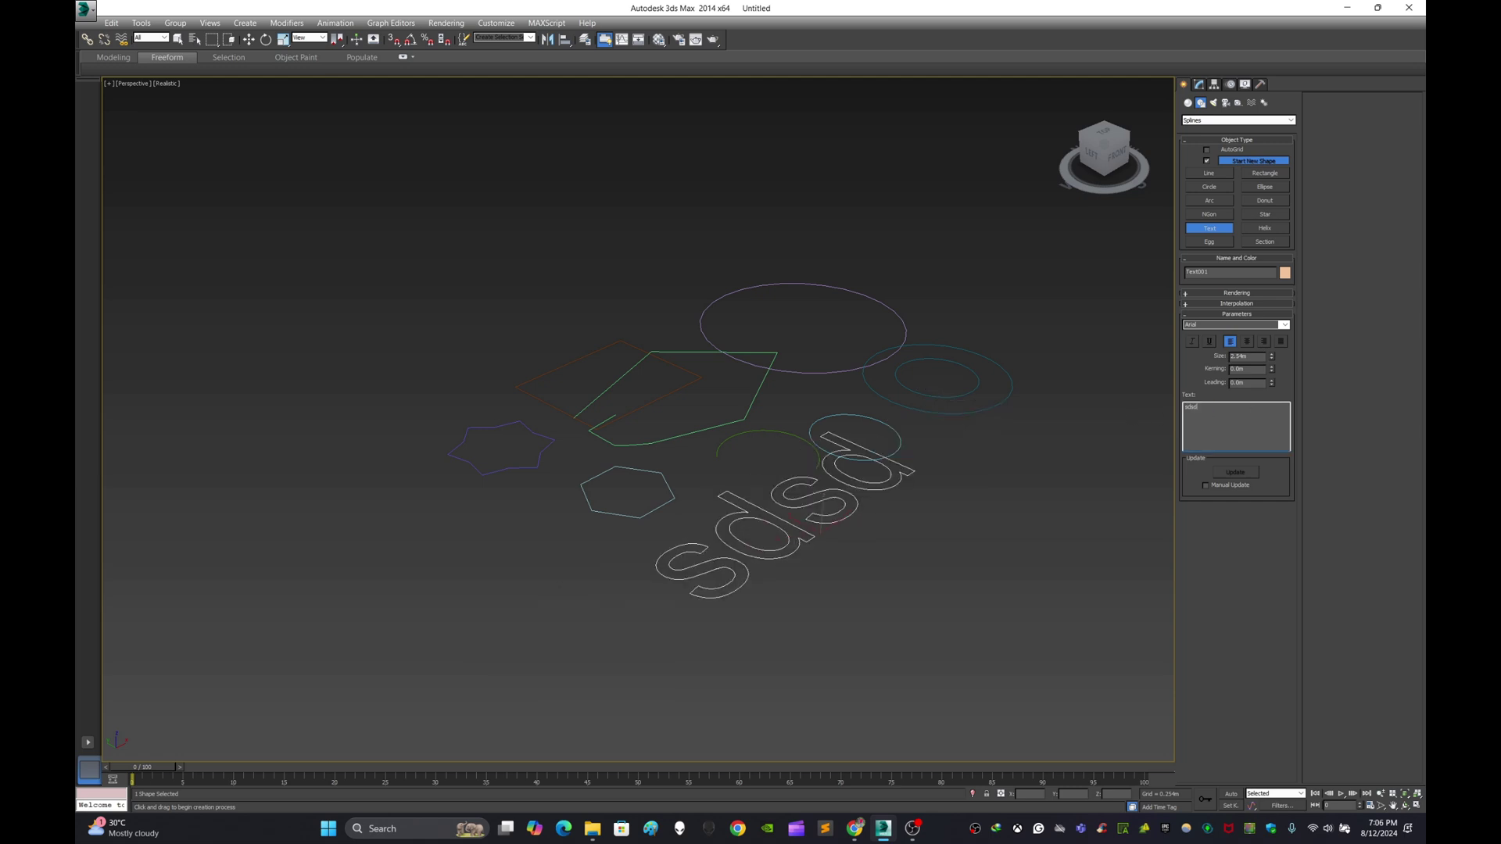
Step: Draw a one-turn helix beside the text shape, widening from its base to its upper end
click(1273, 229)
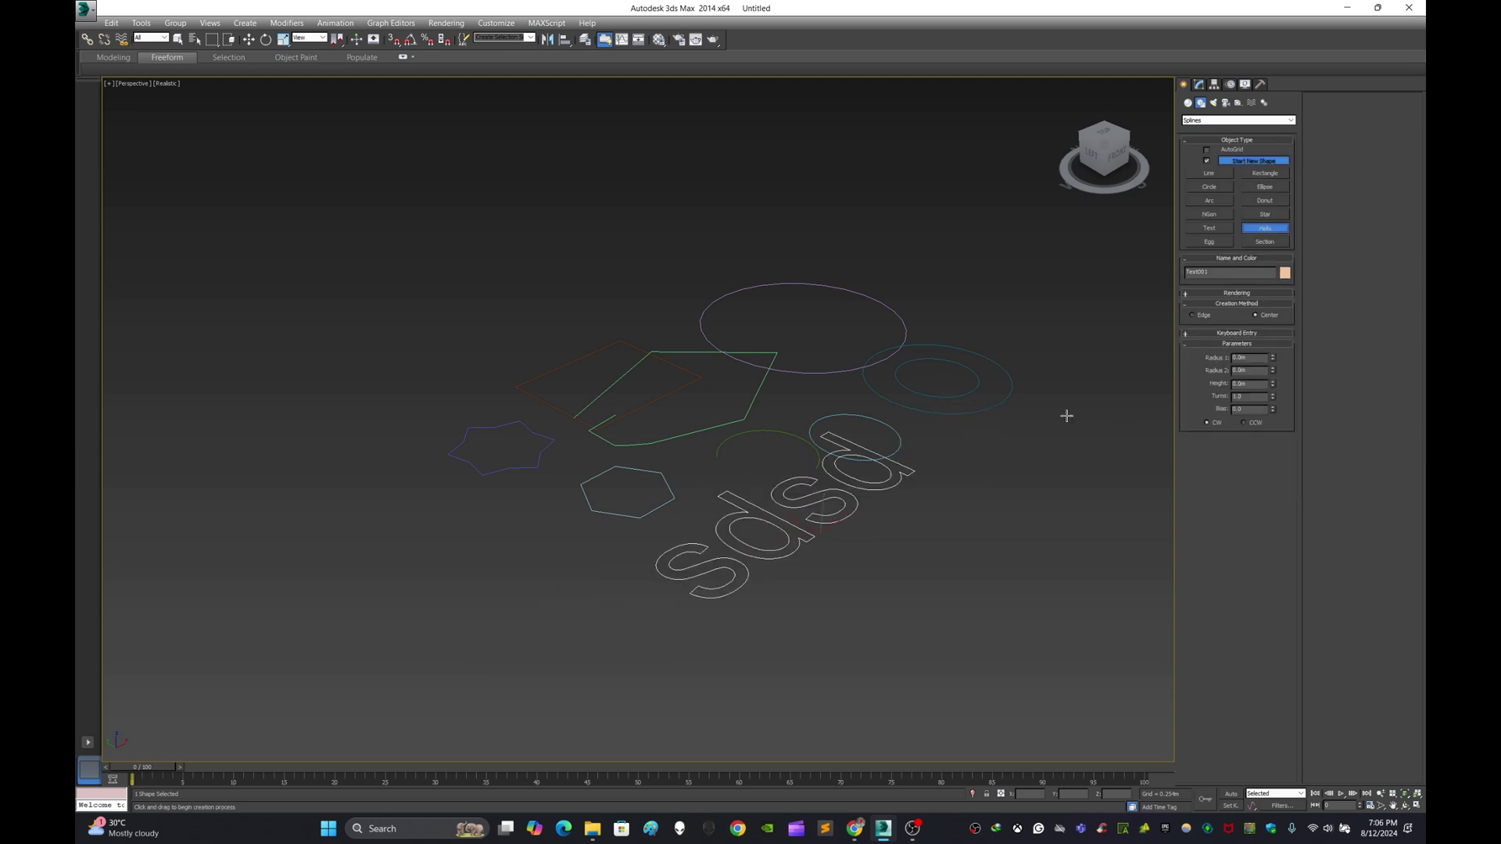
drag(975, 514, 998, 515)
click(1021, 454)
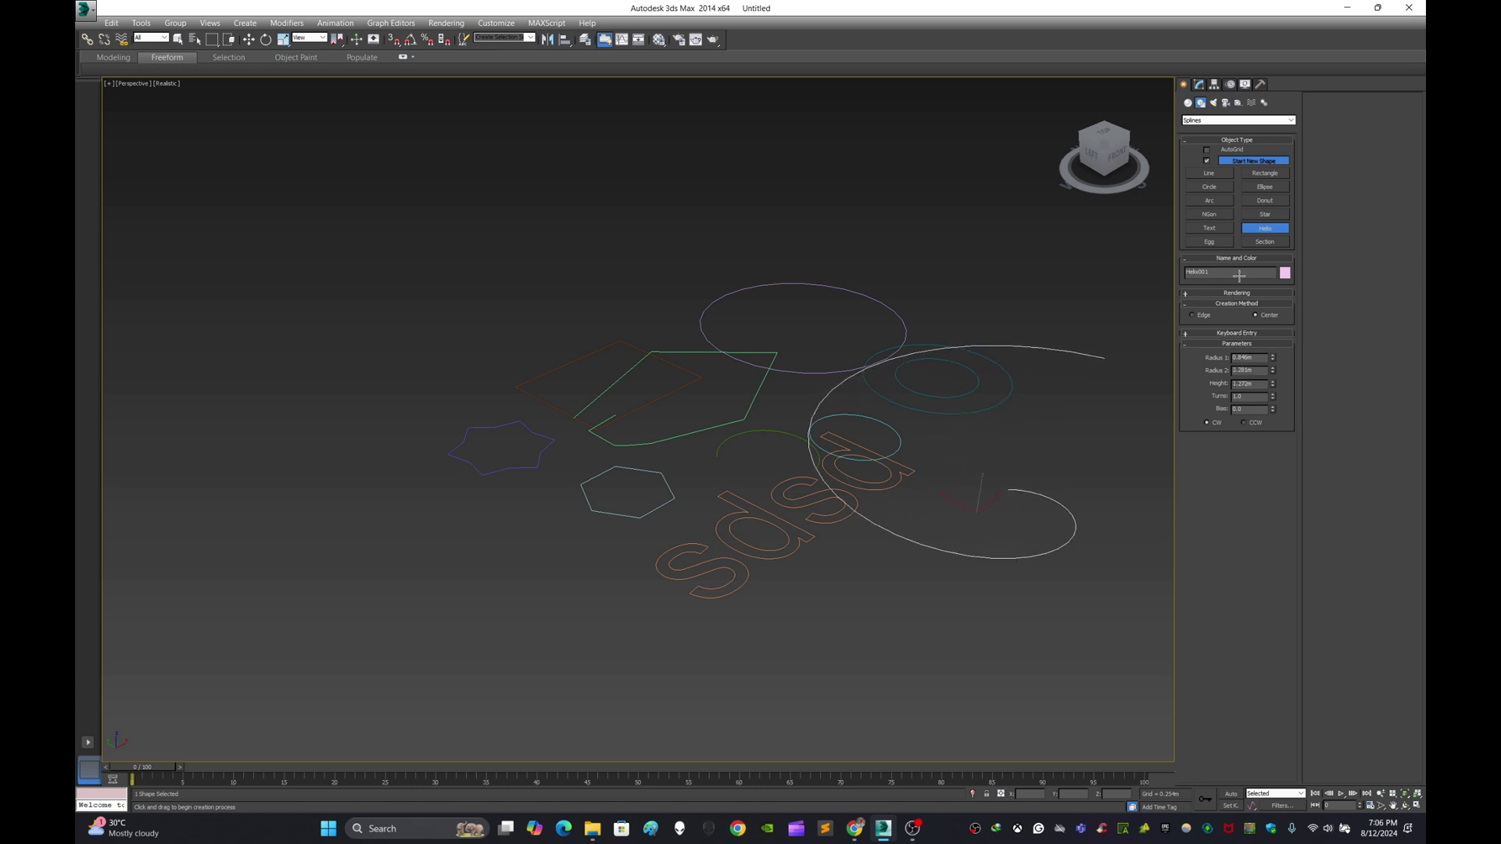
click(1136, 365)
Step: Draw an outlined egg shape about 74 long and 49 wide in front of the helix
click(1223, 244)
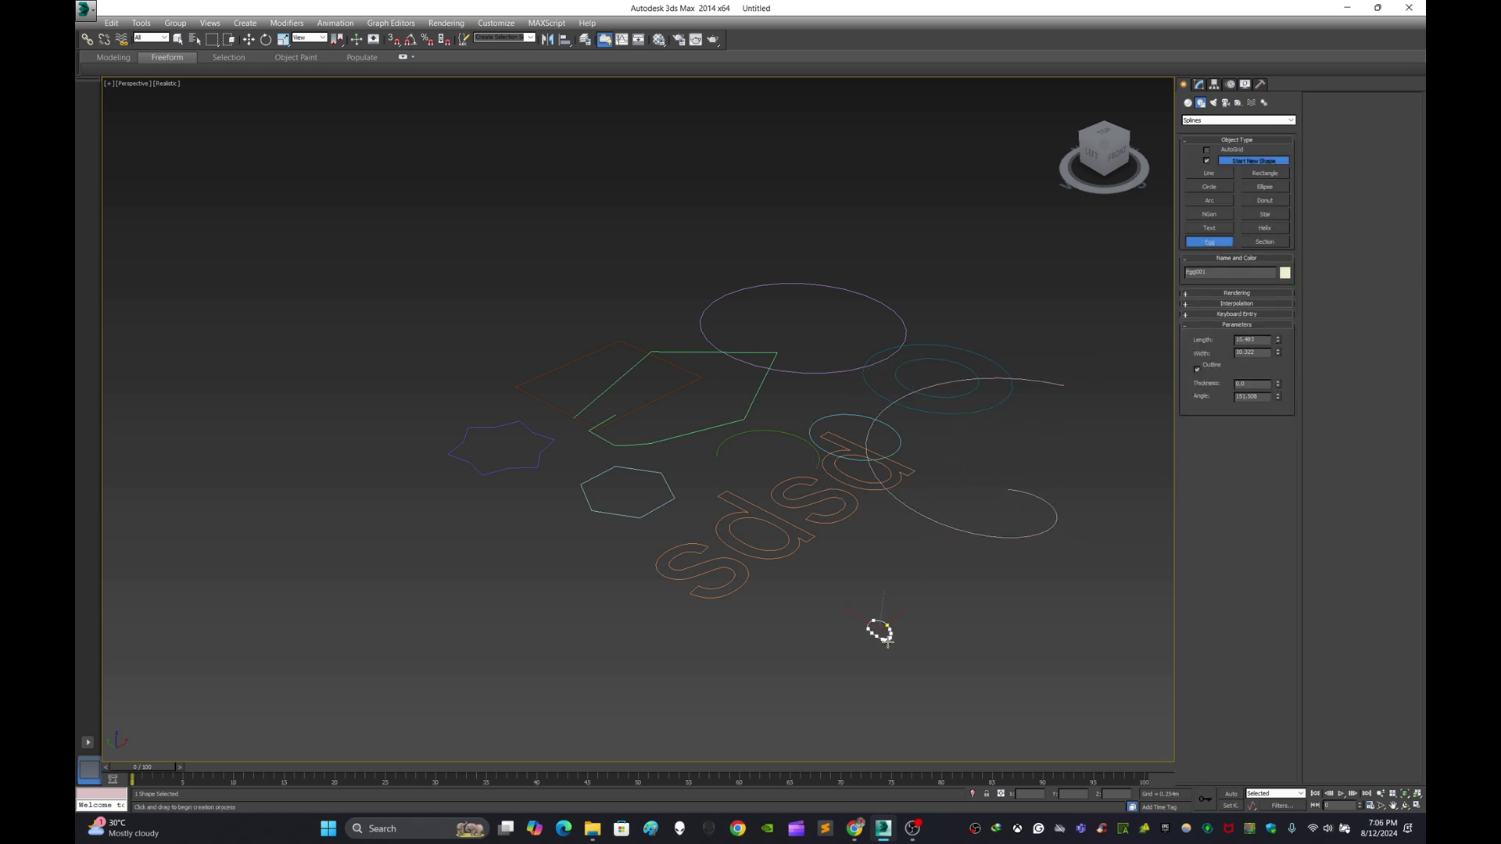
drag(877, 630, 907, 672)
click(905, 674)
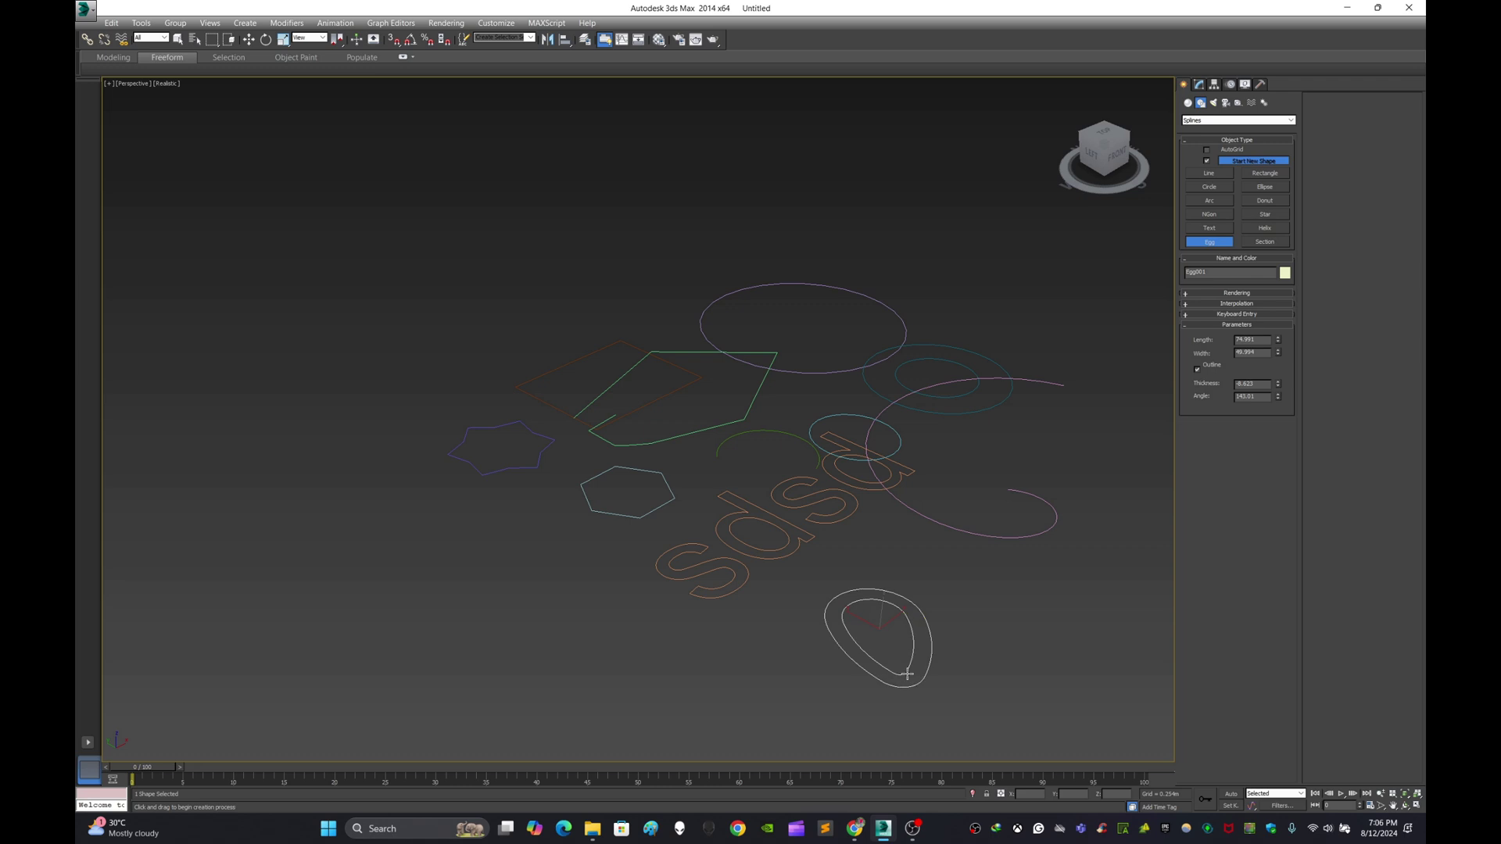
Step: Draw a section shape about 2.2 m by 1.8 m in the empty area in front of the hexagon
click(1286, 244)
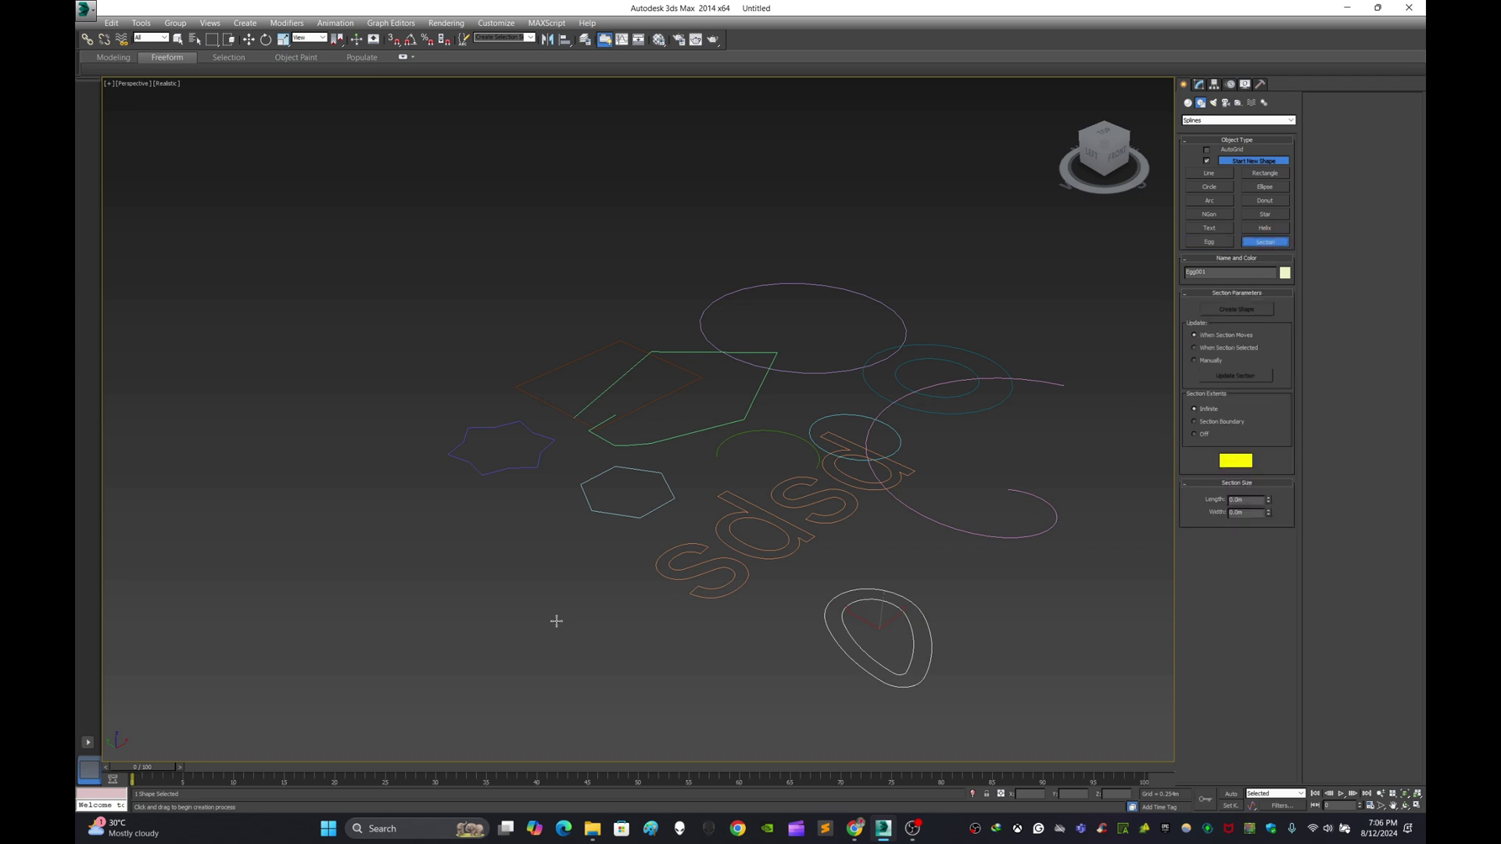
drag(562, 600, 572, 675)
middle_drag(715, 637, 857, 536)
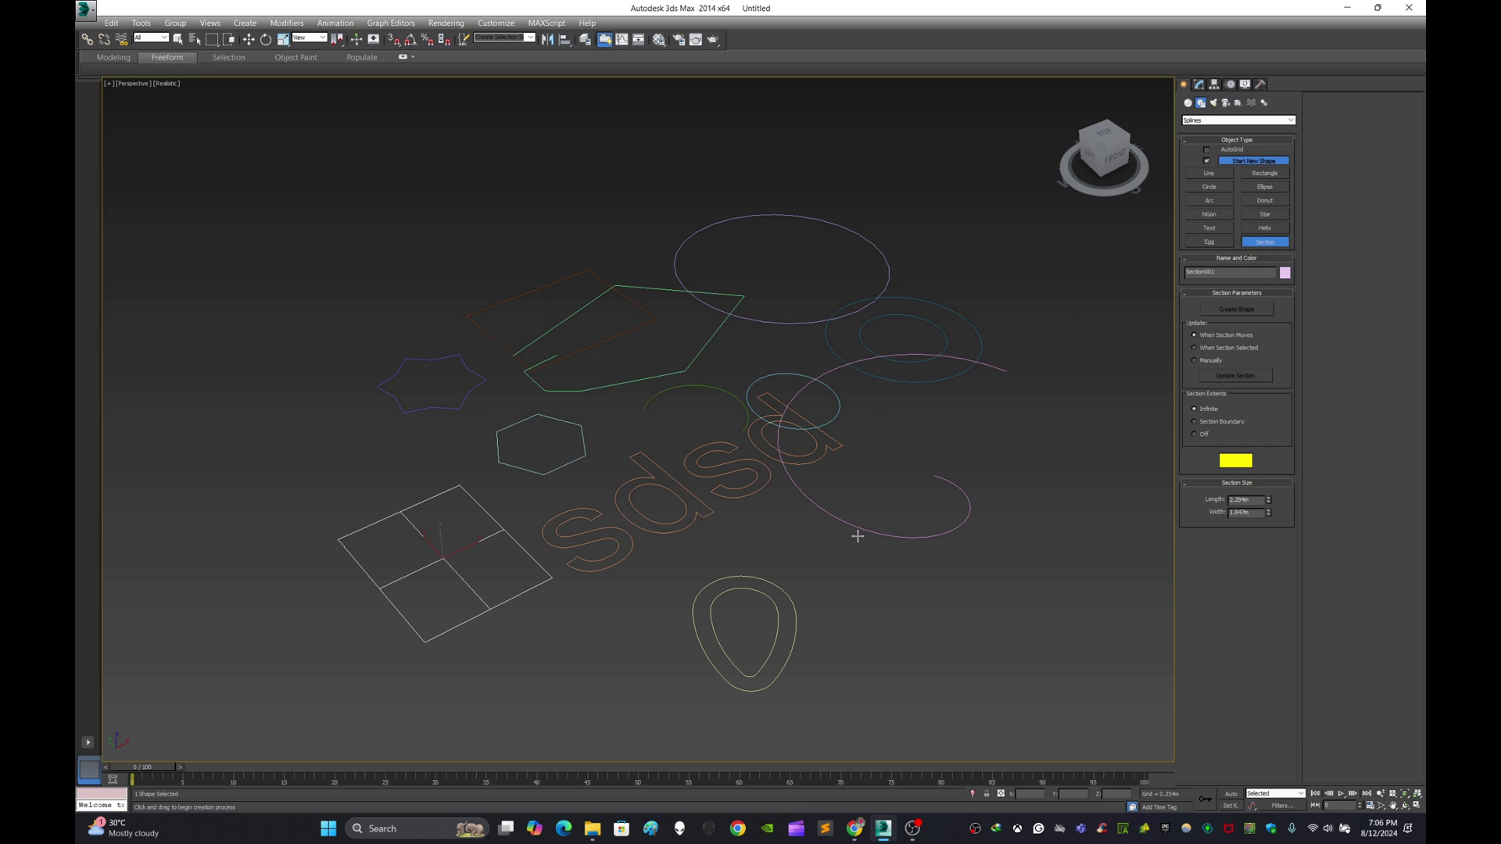
Step: Examine the available shape categories, including Splines, NURBS Curves and Extended Splines
click(1238, 121)
click(1238, 130)
click(1208, 122)
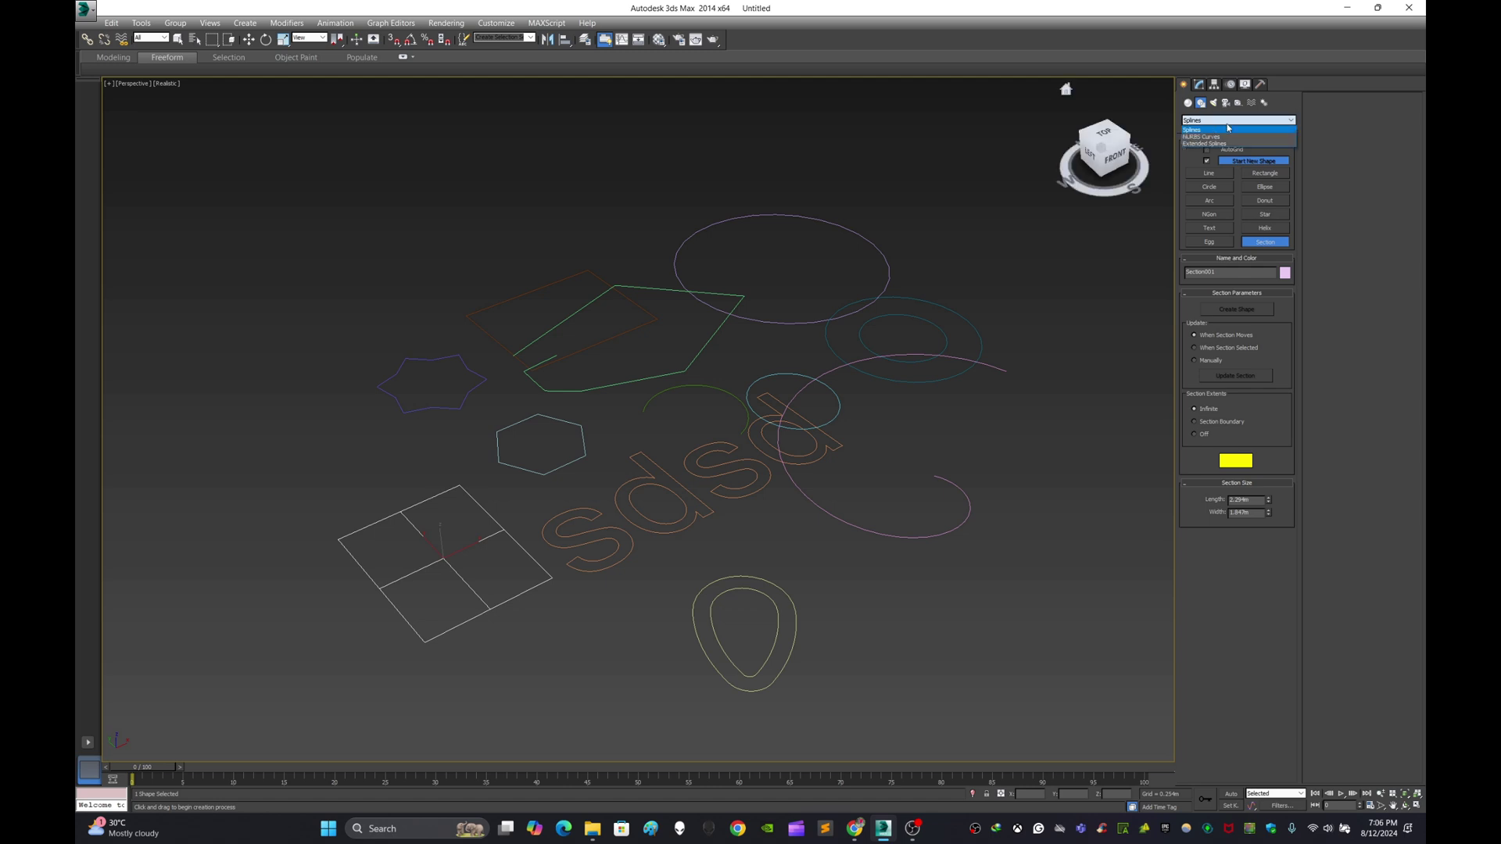
click(1208, 130)
click(1209, 173)
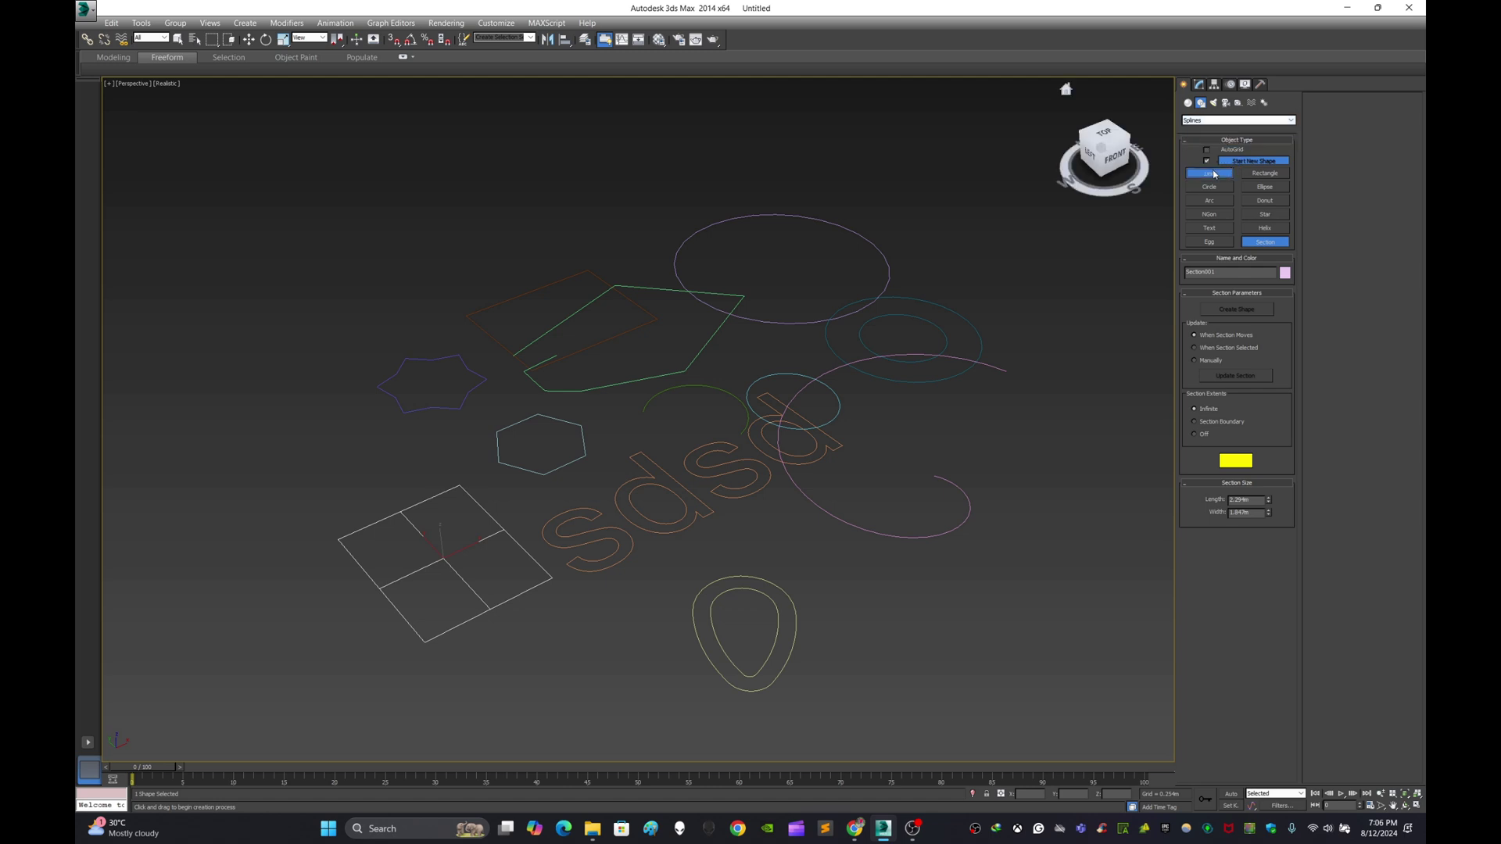
click(1212, 121)
click(1213, 130)
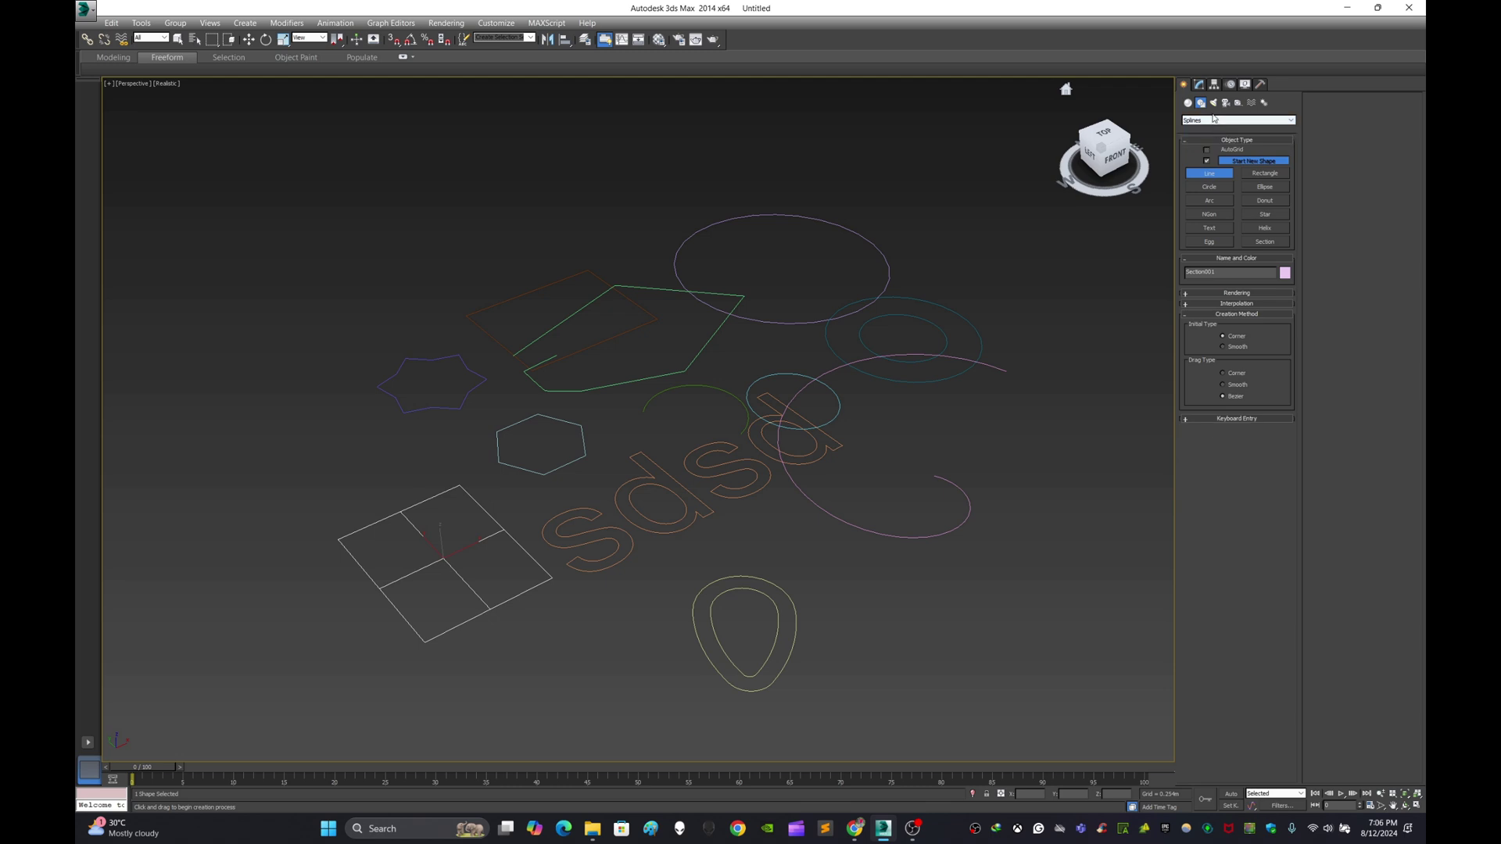
click(1215, 122)
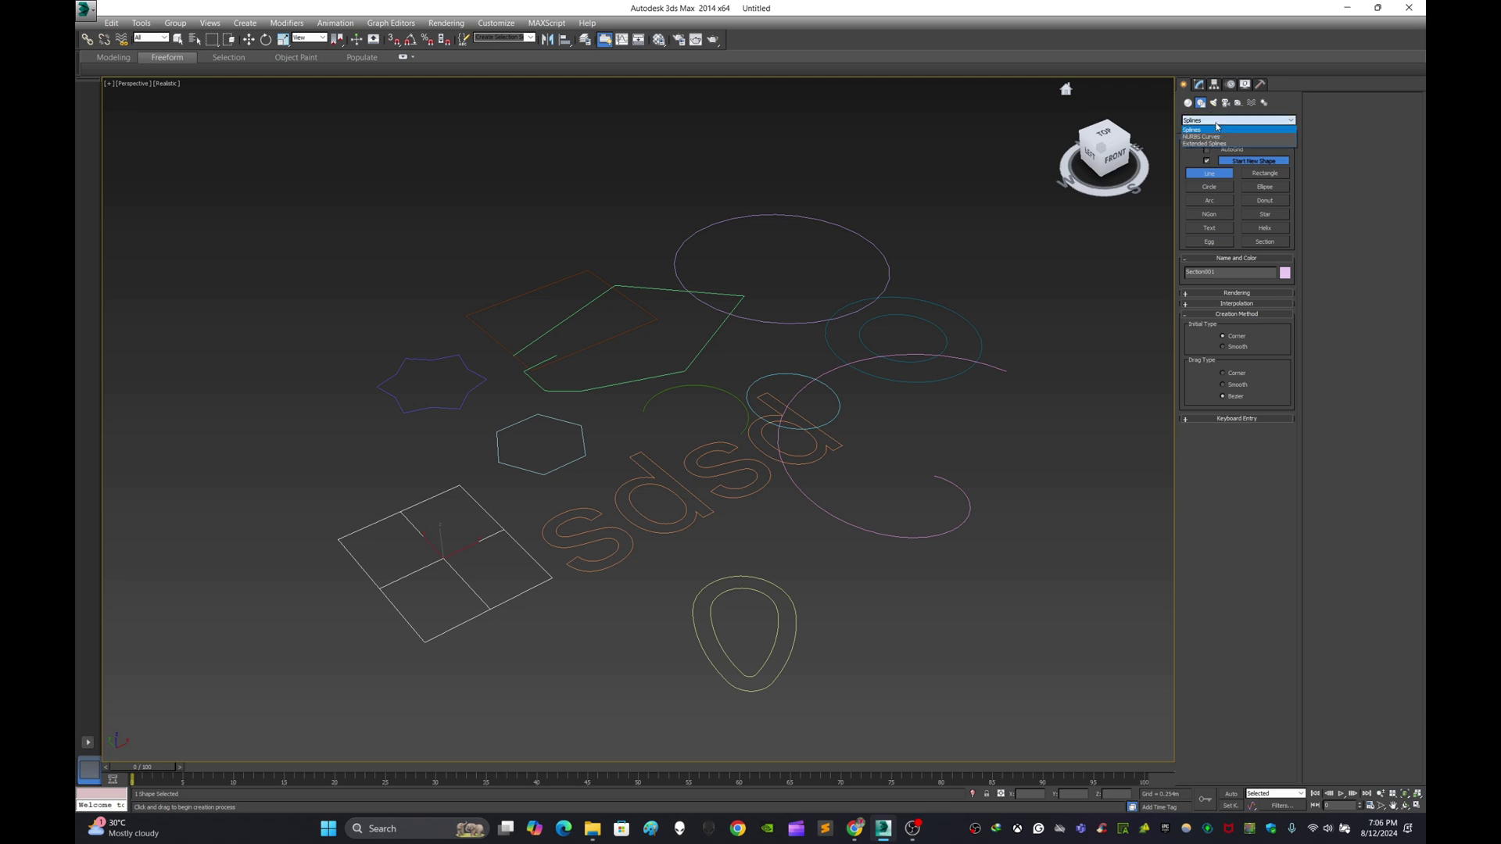
click(1023, 231)
Step: Switch object creation from shapes to the Standard Primitives geometry category
middle_drag(997, 343, 978, 297)
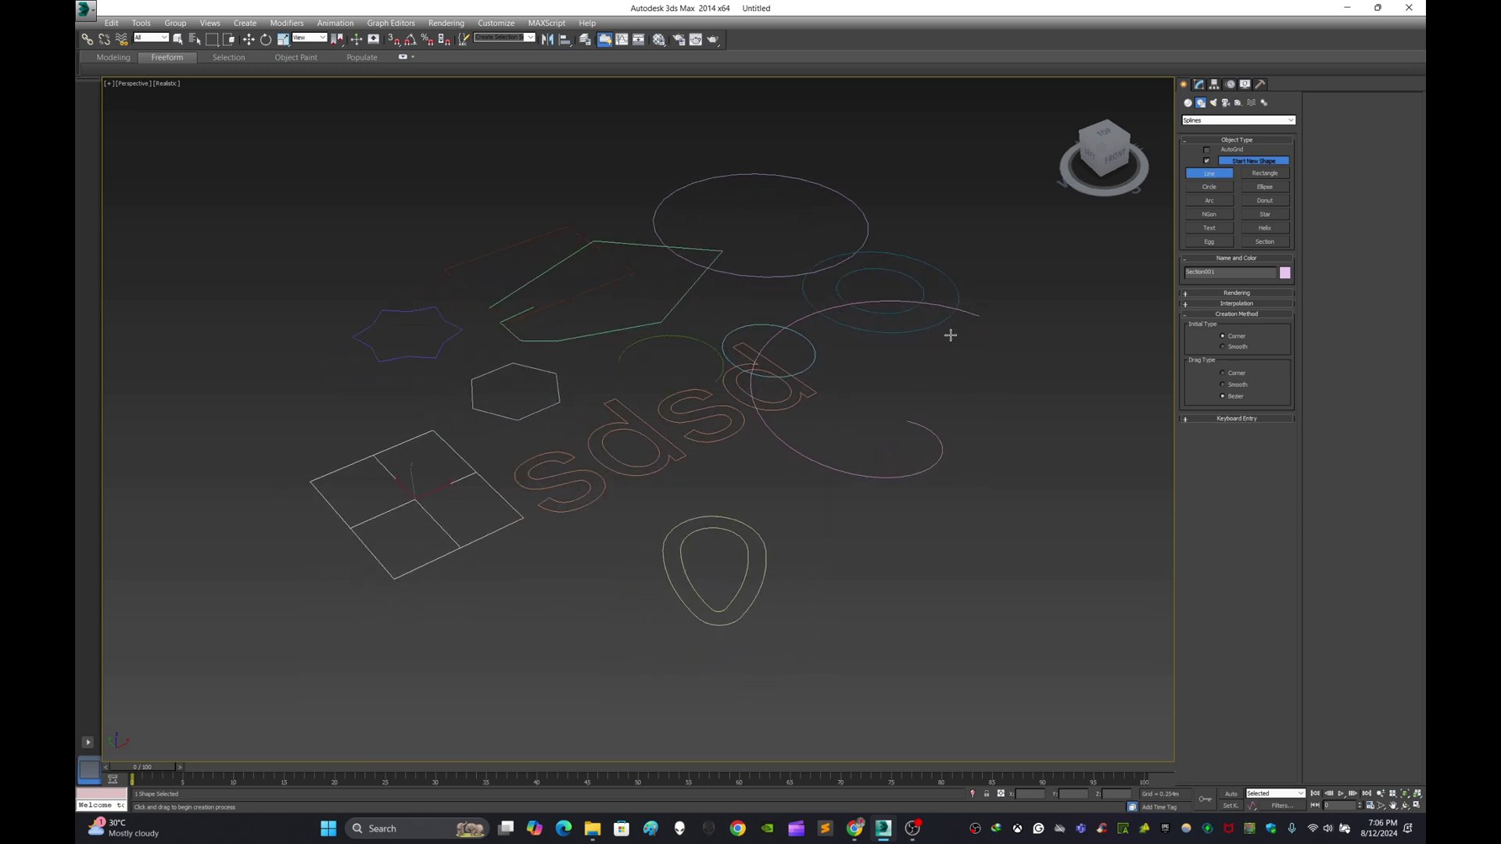
scroll(951, 331, down, 3)
click(1188, 103)
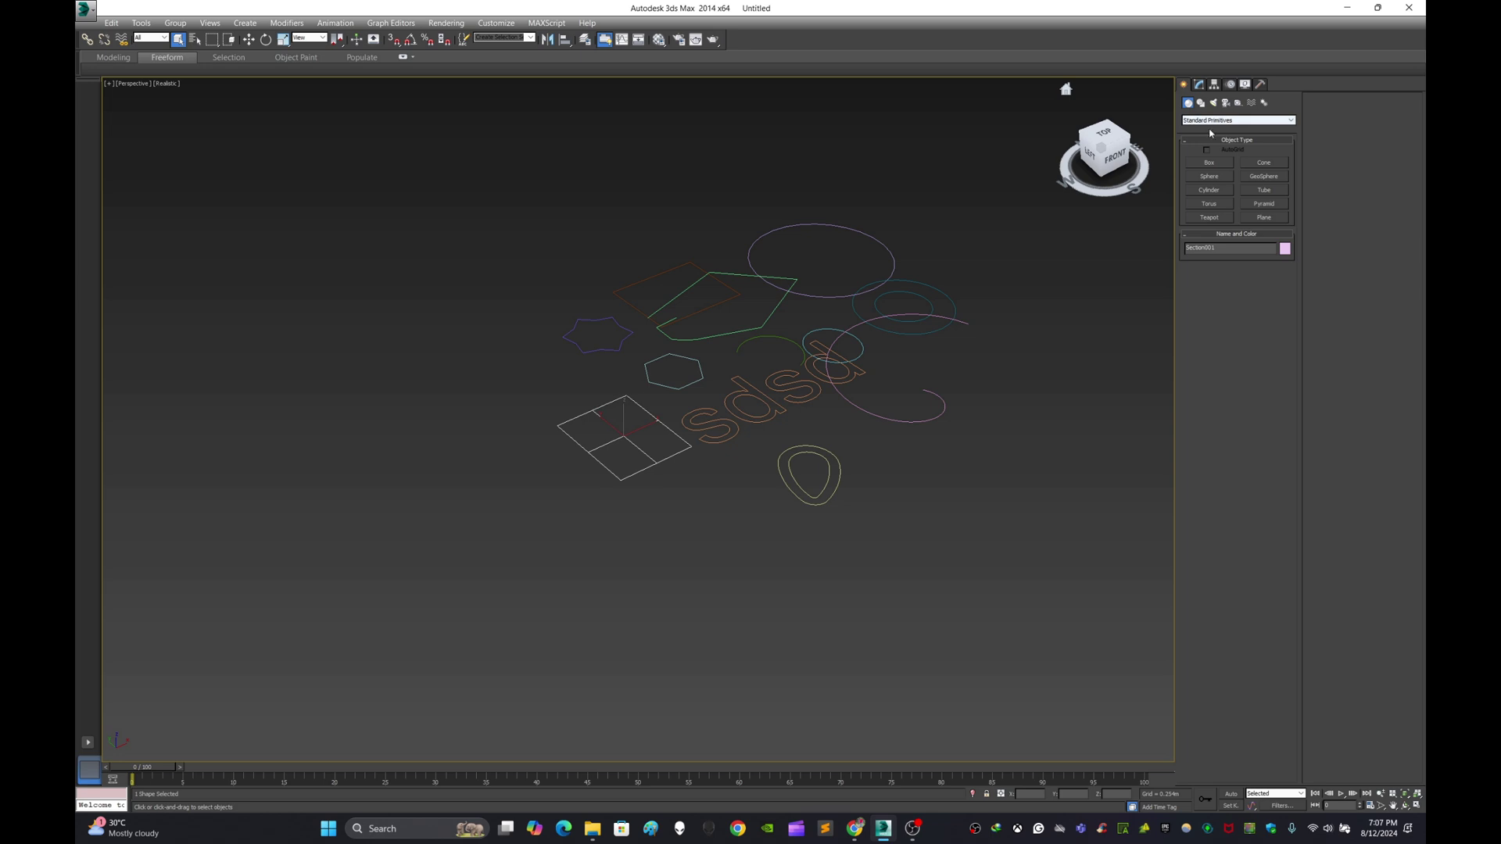
Step: Draw an open three-point spline line in the empty area beside the egg, with one curved and one straight segment
middle_drag(1030, 406, 1009, 438)
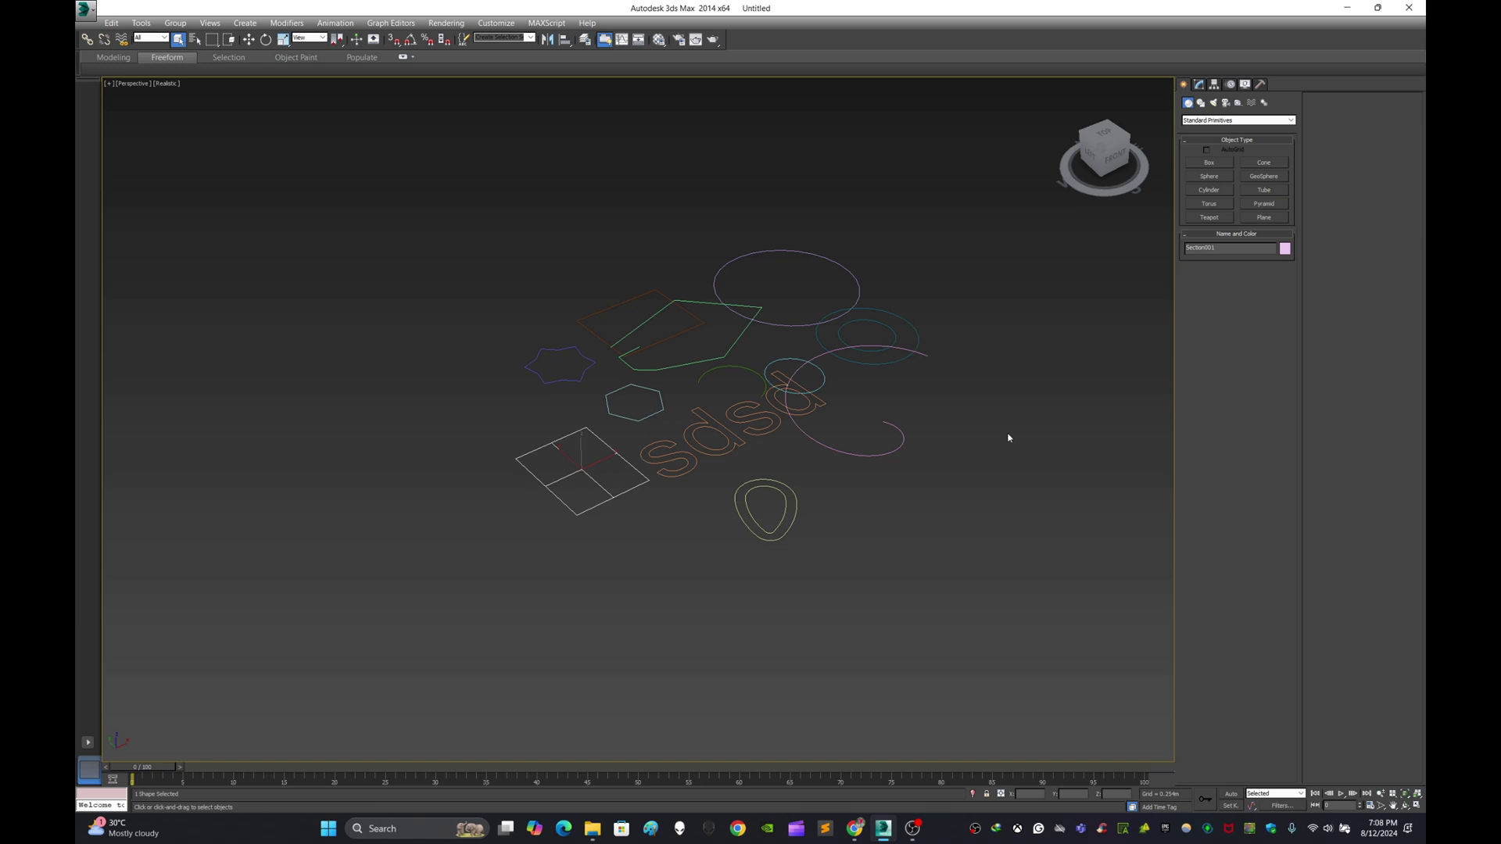
scroll(1008, 437, up, 5)
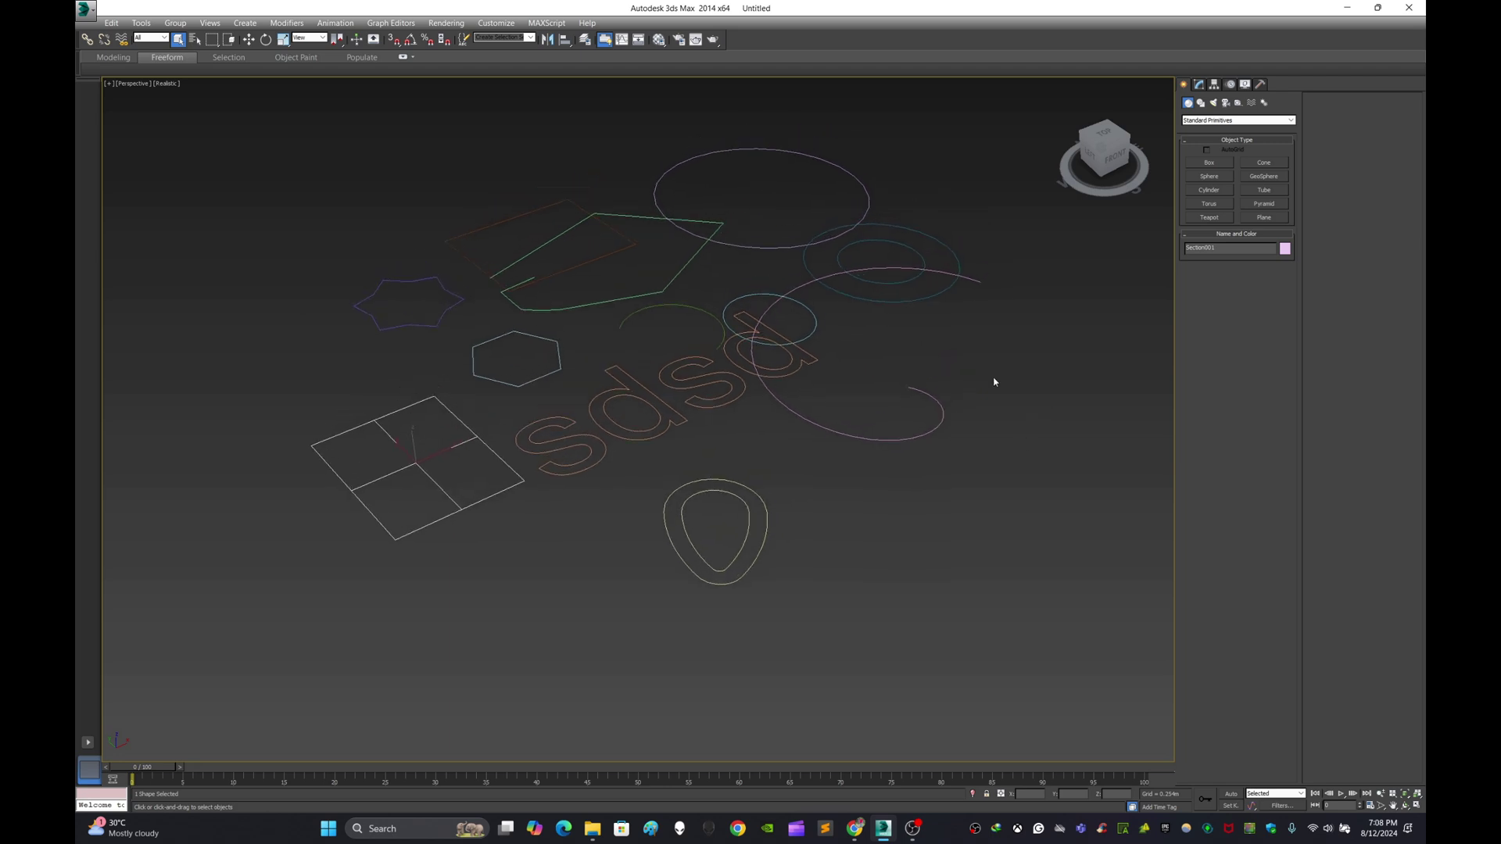
click(1216, 164)
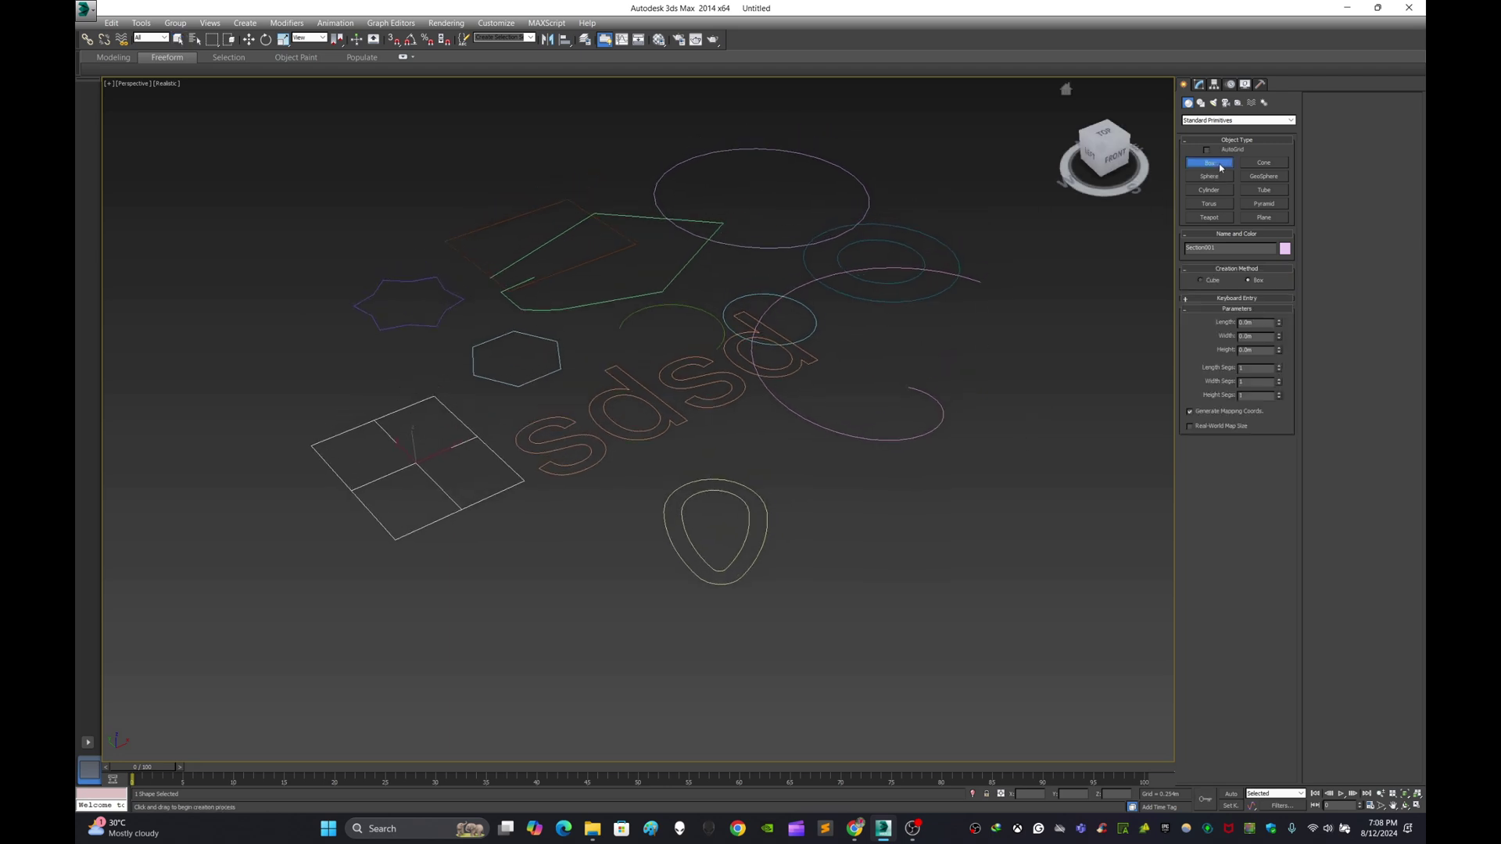
click(1201, 103)
click(1217, 173)
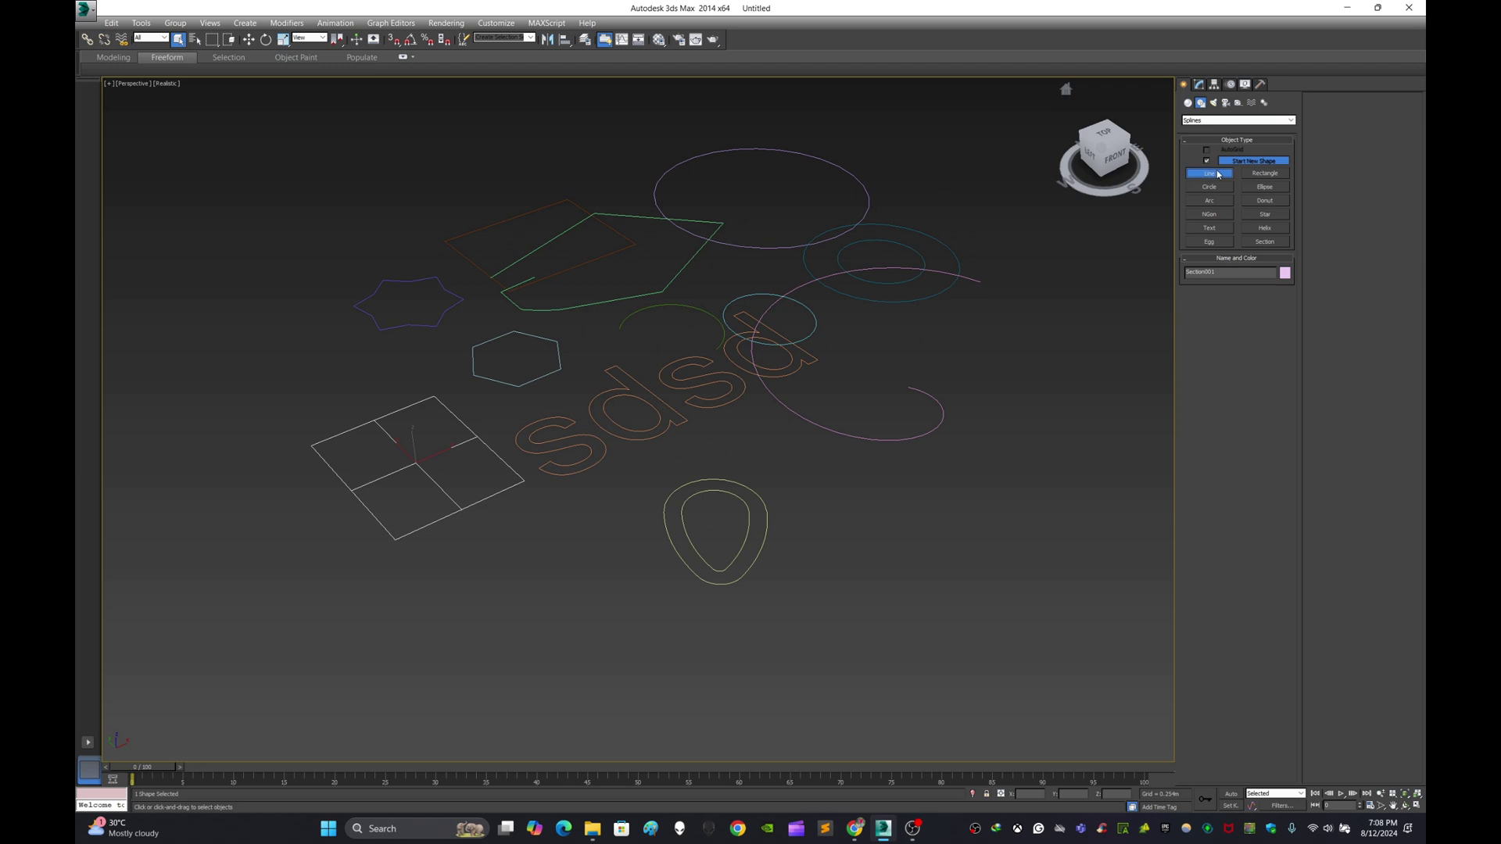
drag(1011, 459, 1069, 570)
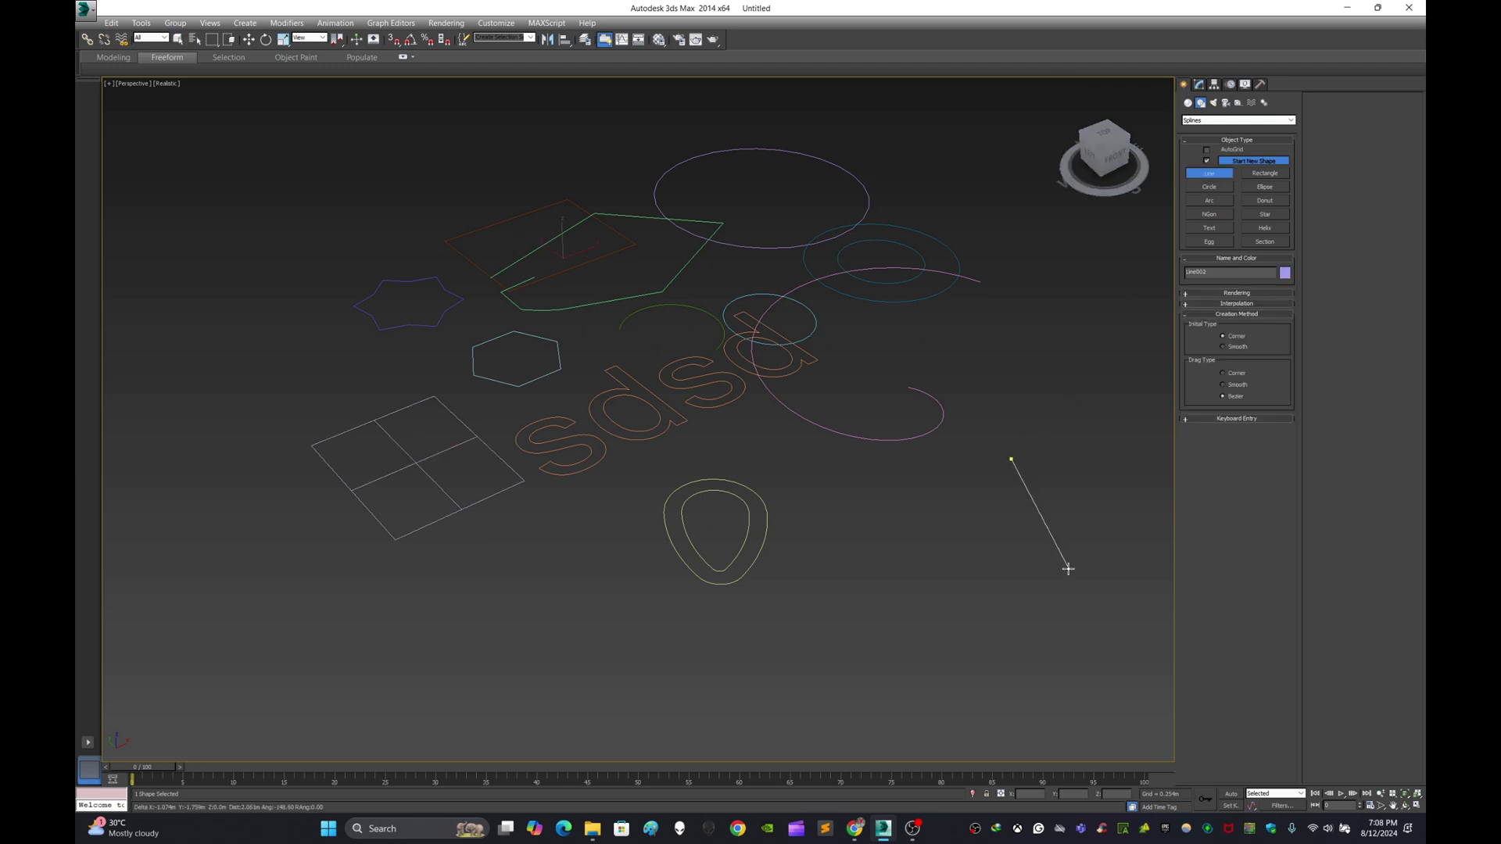
click(991, 601)
middle_drag(1079, 486, 967, 443)
click(770, 549)
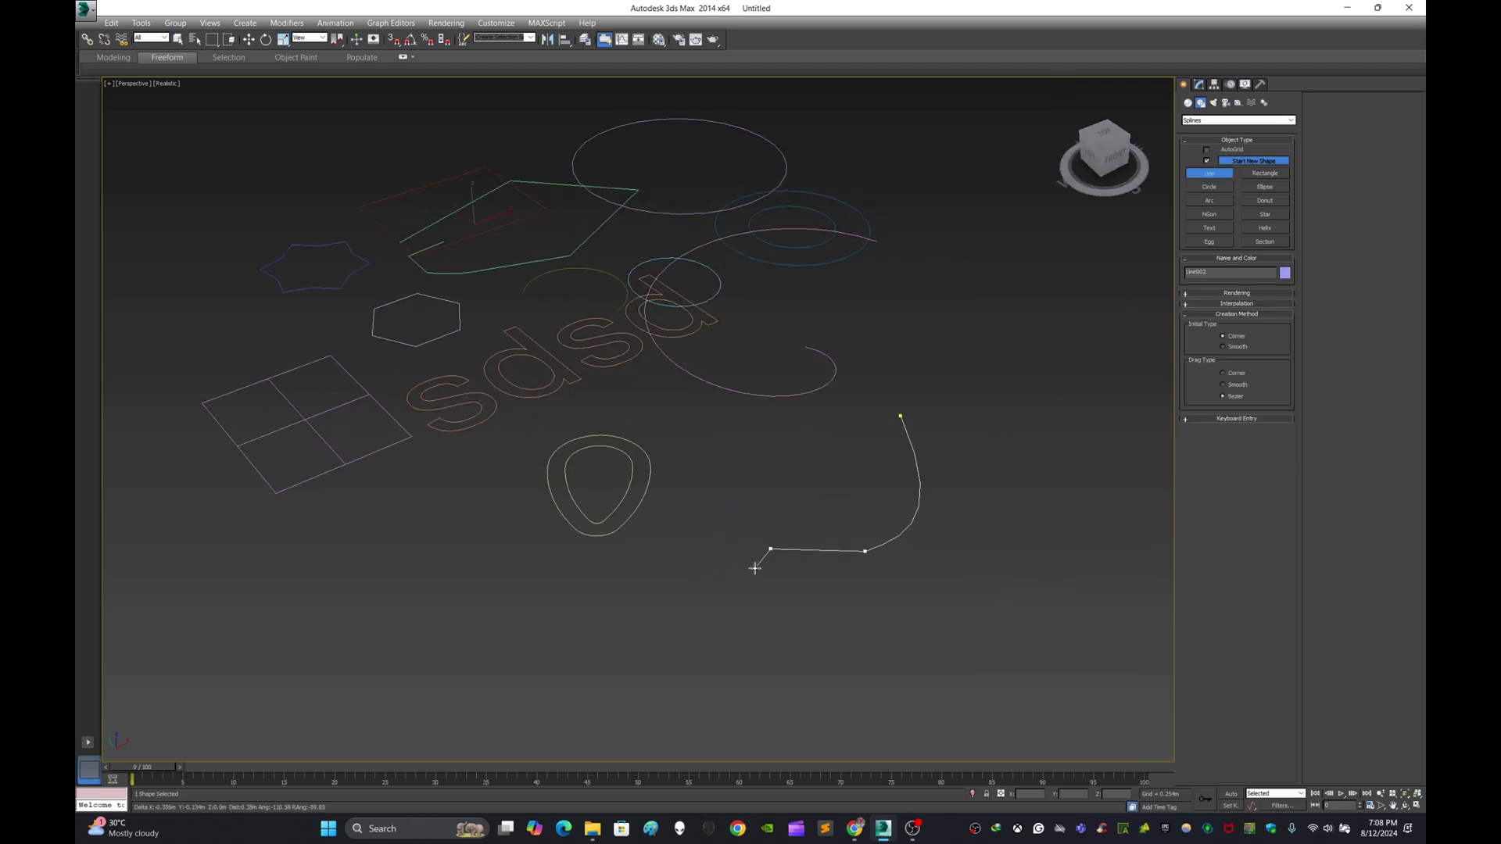
right_click(797, 619)
Step: Draw an ellipse in the empty area beside the new curved line
click(1251, 177)
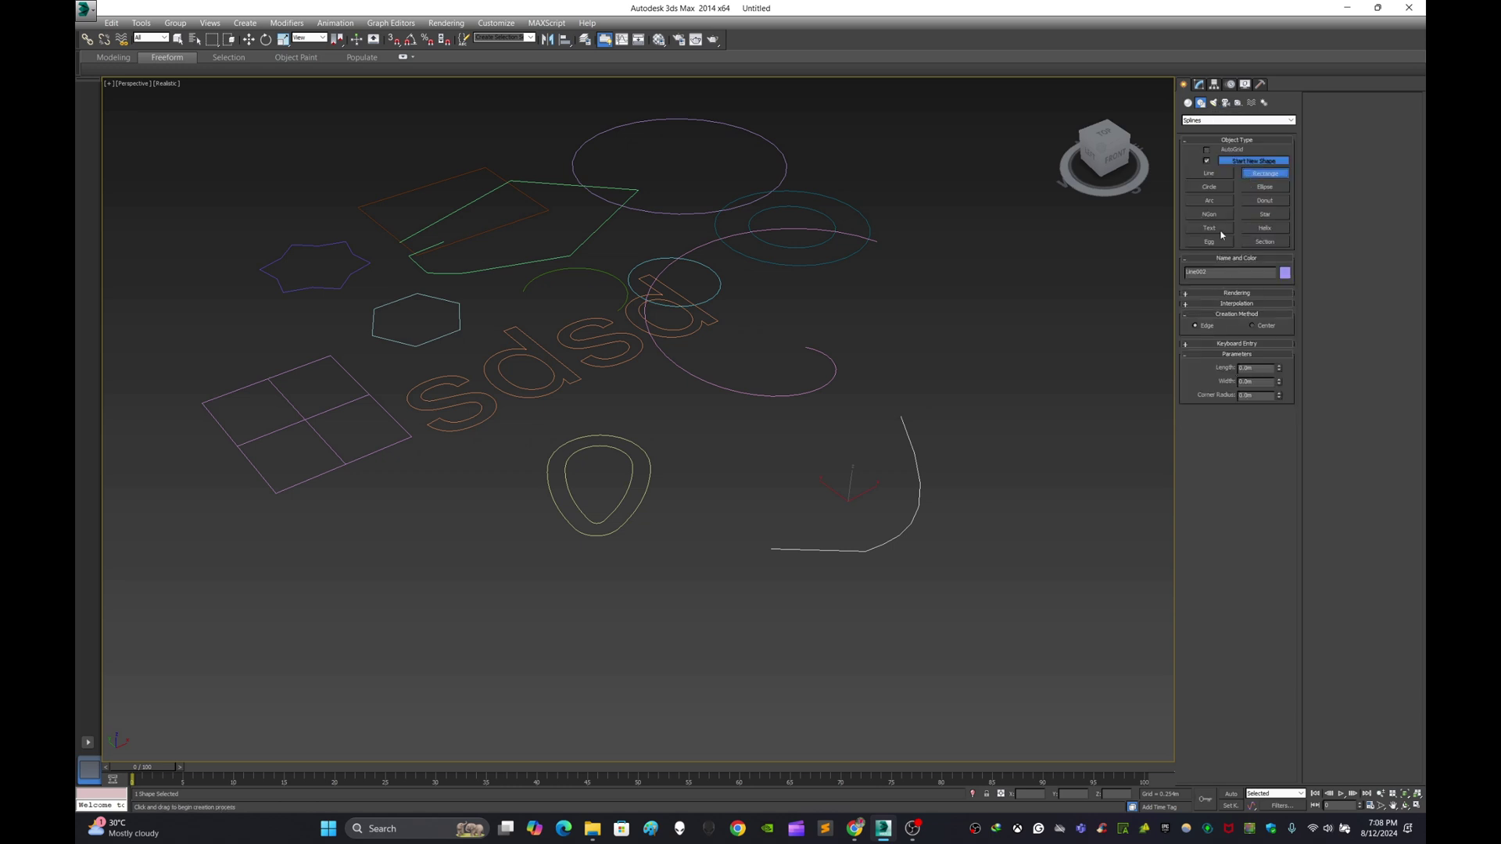
click(1208, 188)
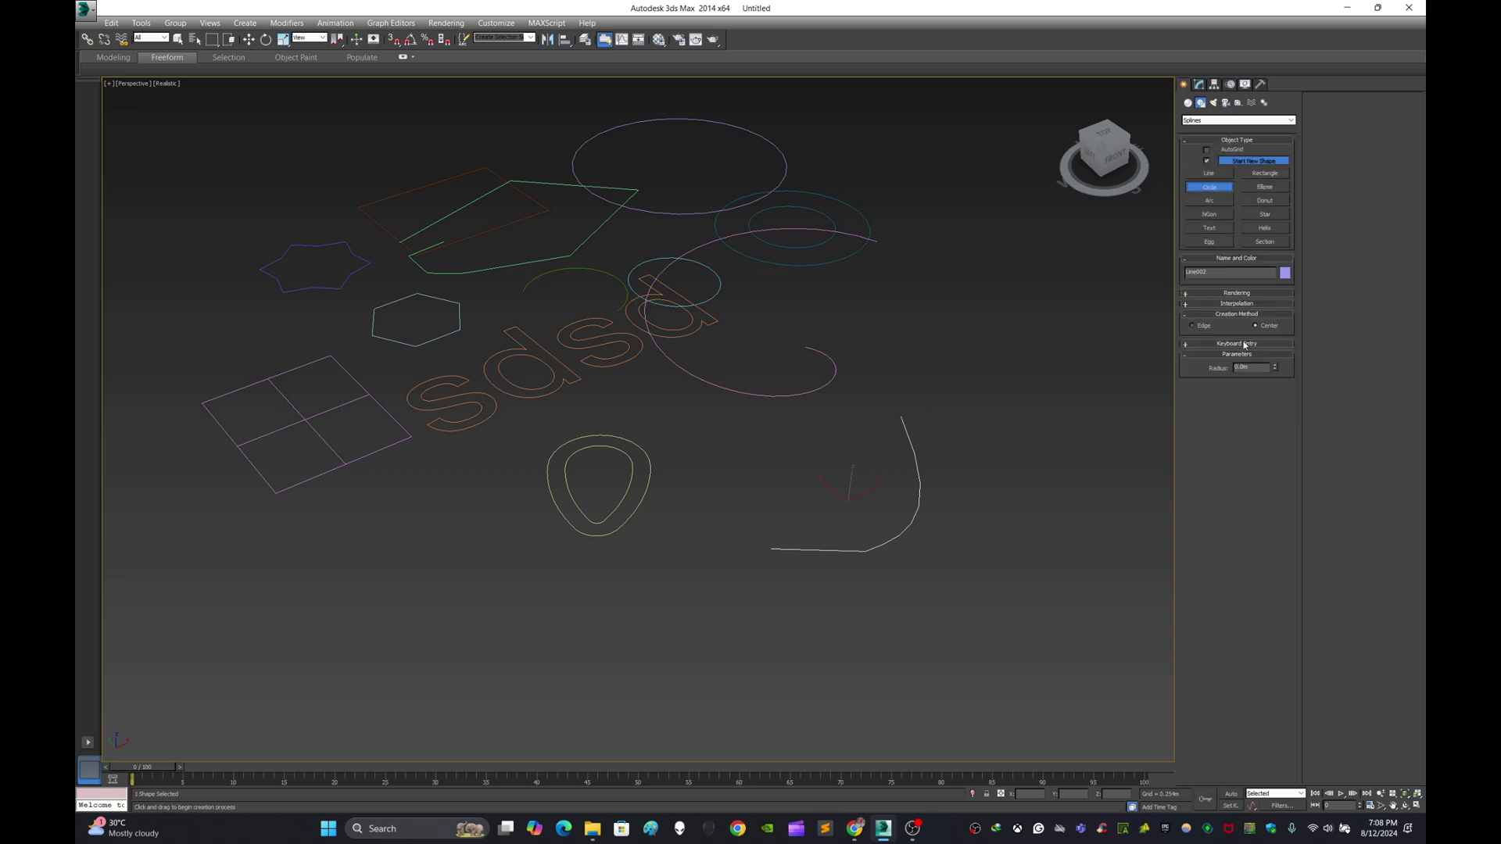
click(1265, 187)
drag(1025, 469, 1083, 601)
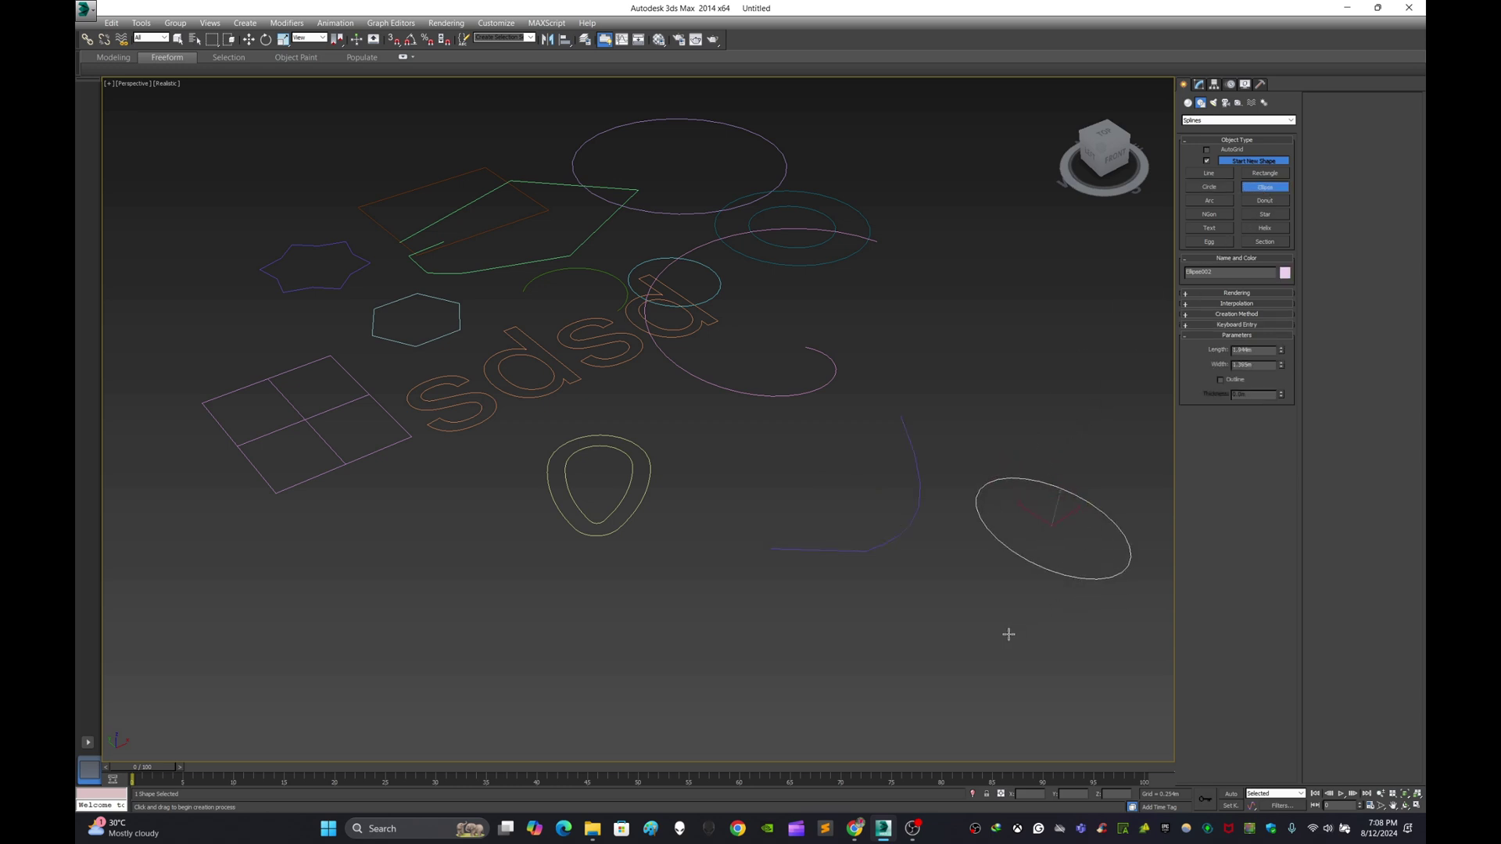
Step: Draw a large open arc in front of the egg, bulging toward the egg and overlapping the curved line's end
click(1227, 204)
drag(901, 615, 825, 708)
click(679, 685)
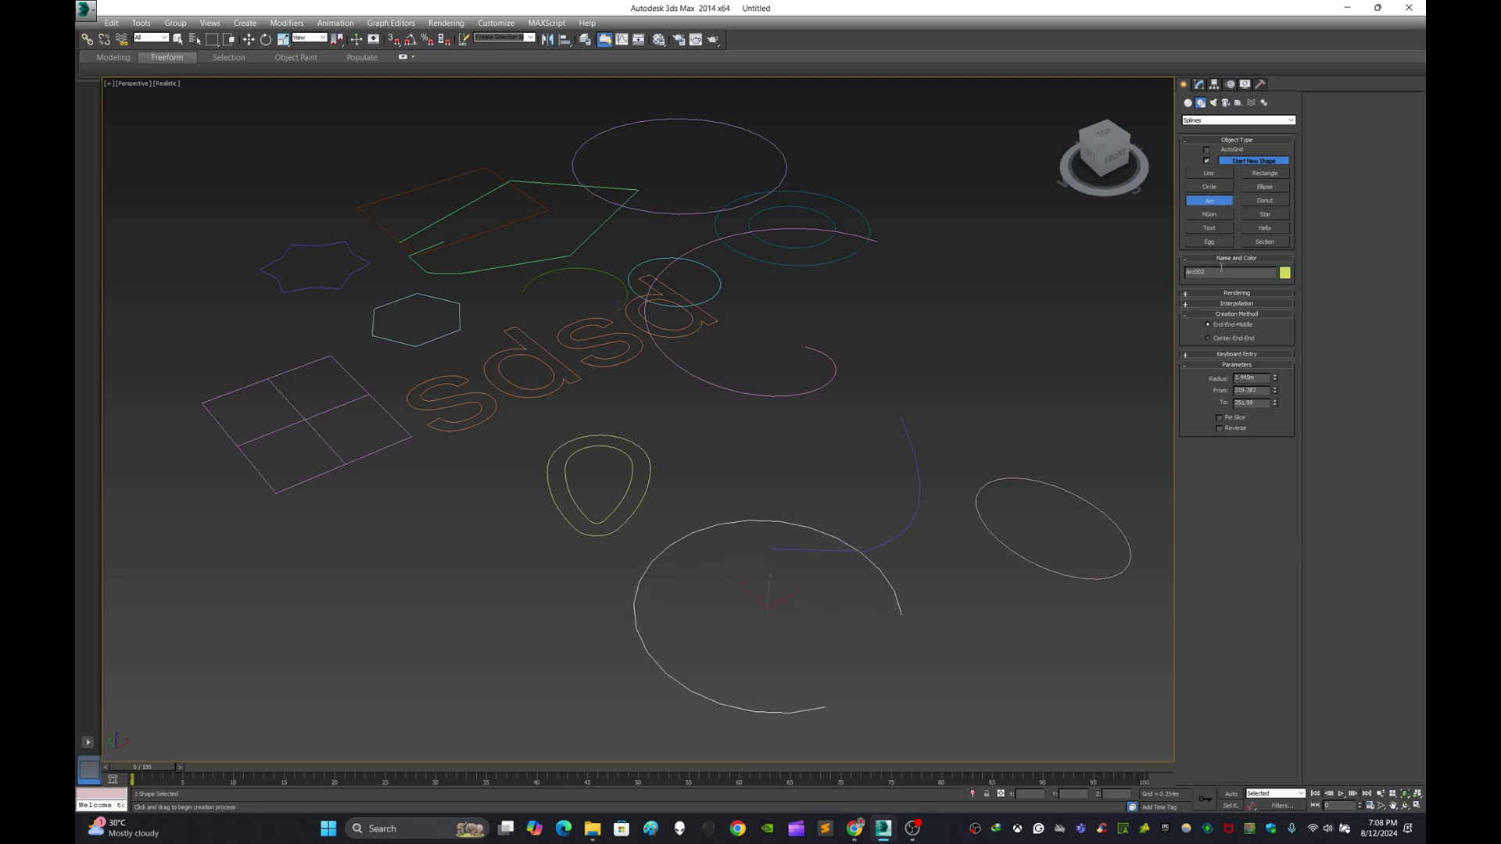
click(1273, 230)
drag(994, 317, 1022, 385)
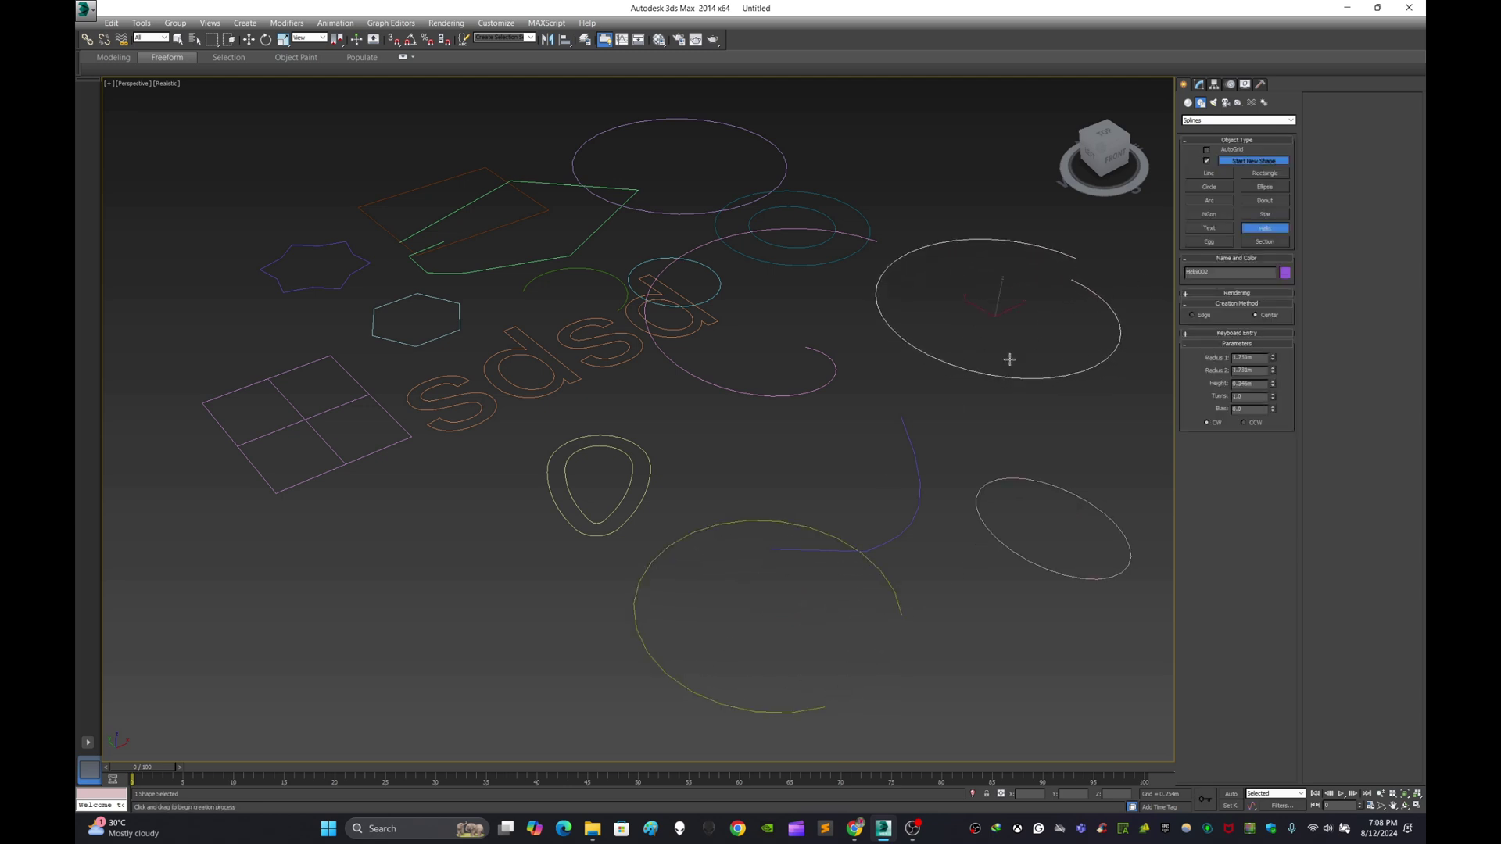
right_click(1005, 336)
scroll(1003, 335, down, 3)
middle_drag(1001, 335, 929, 310)
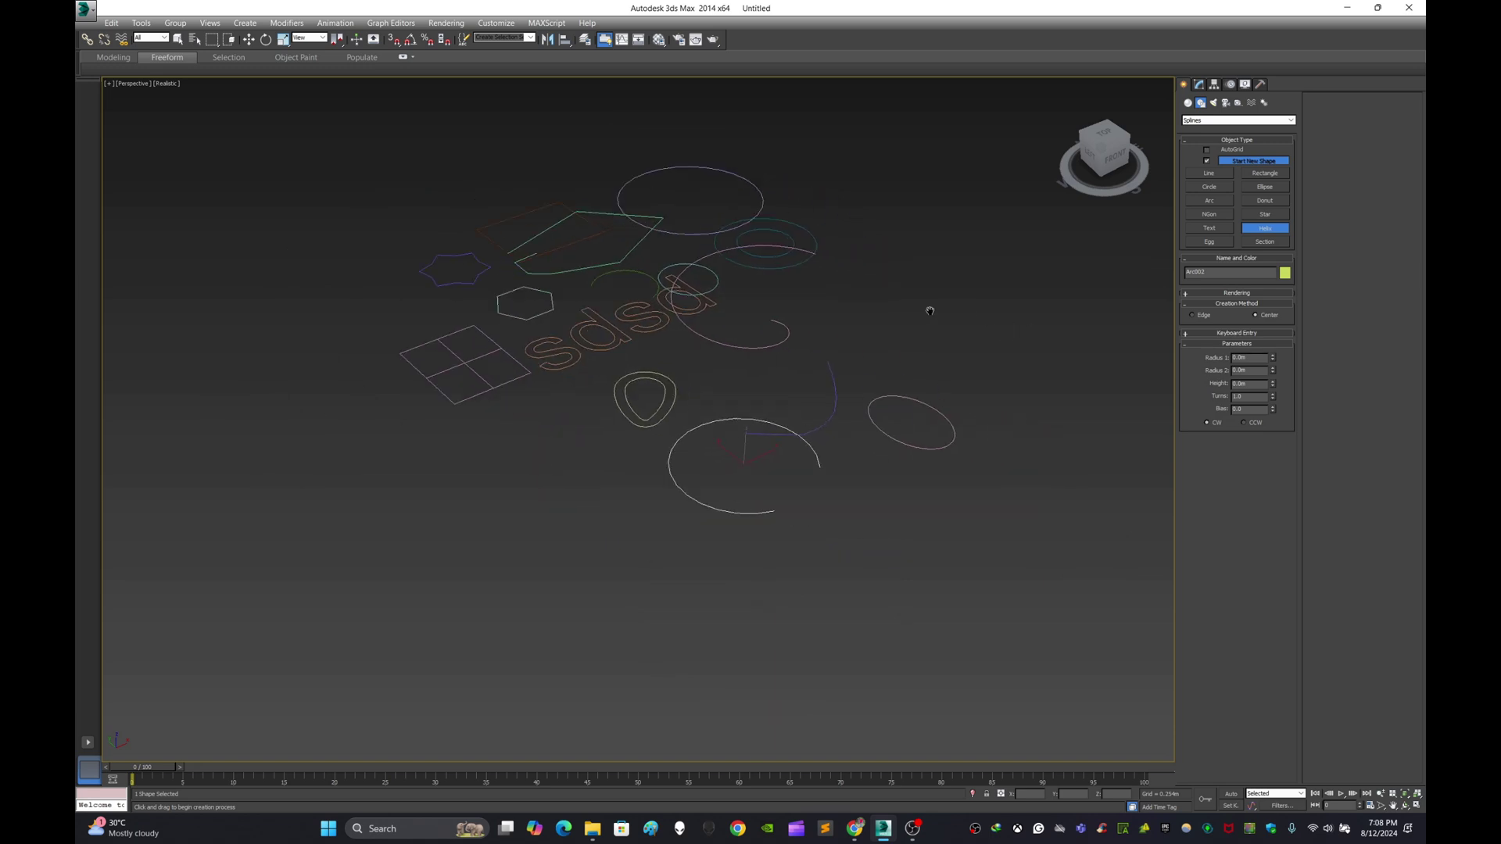
scroll(934, 328, up, 3)
Step: Draw a large rectangle in the empty area behind the new ellipse and increase its length and width
click(1210, 173)
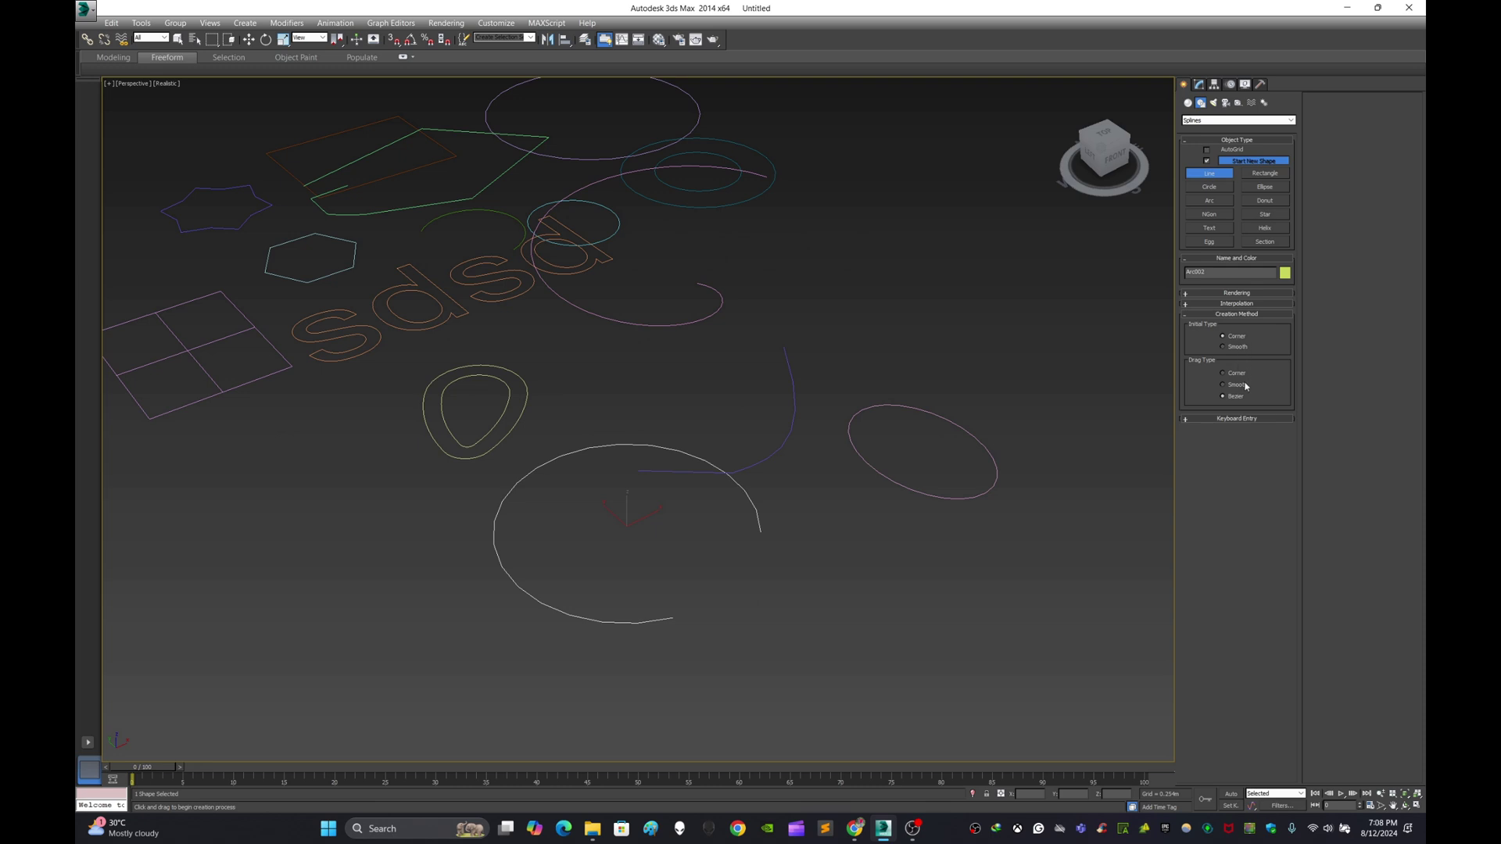
click(1244, 173)
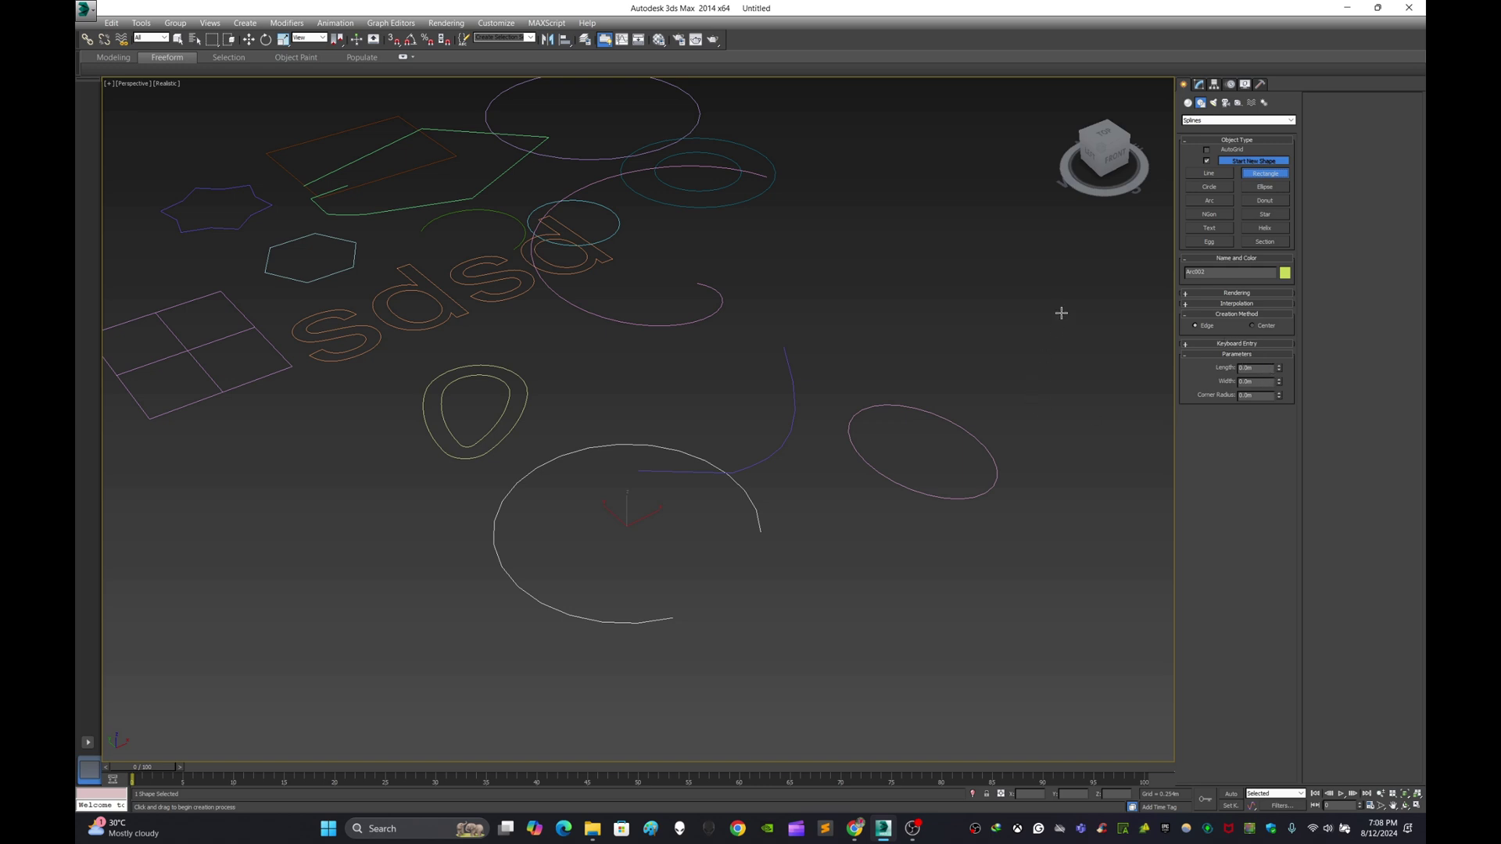
drag(1077, 295, 855, 275)
scroll(899, 293, up, 8)
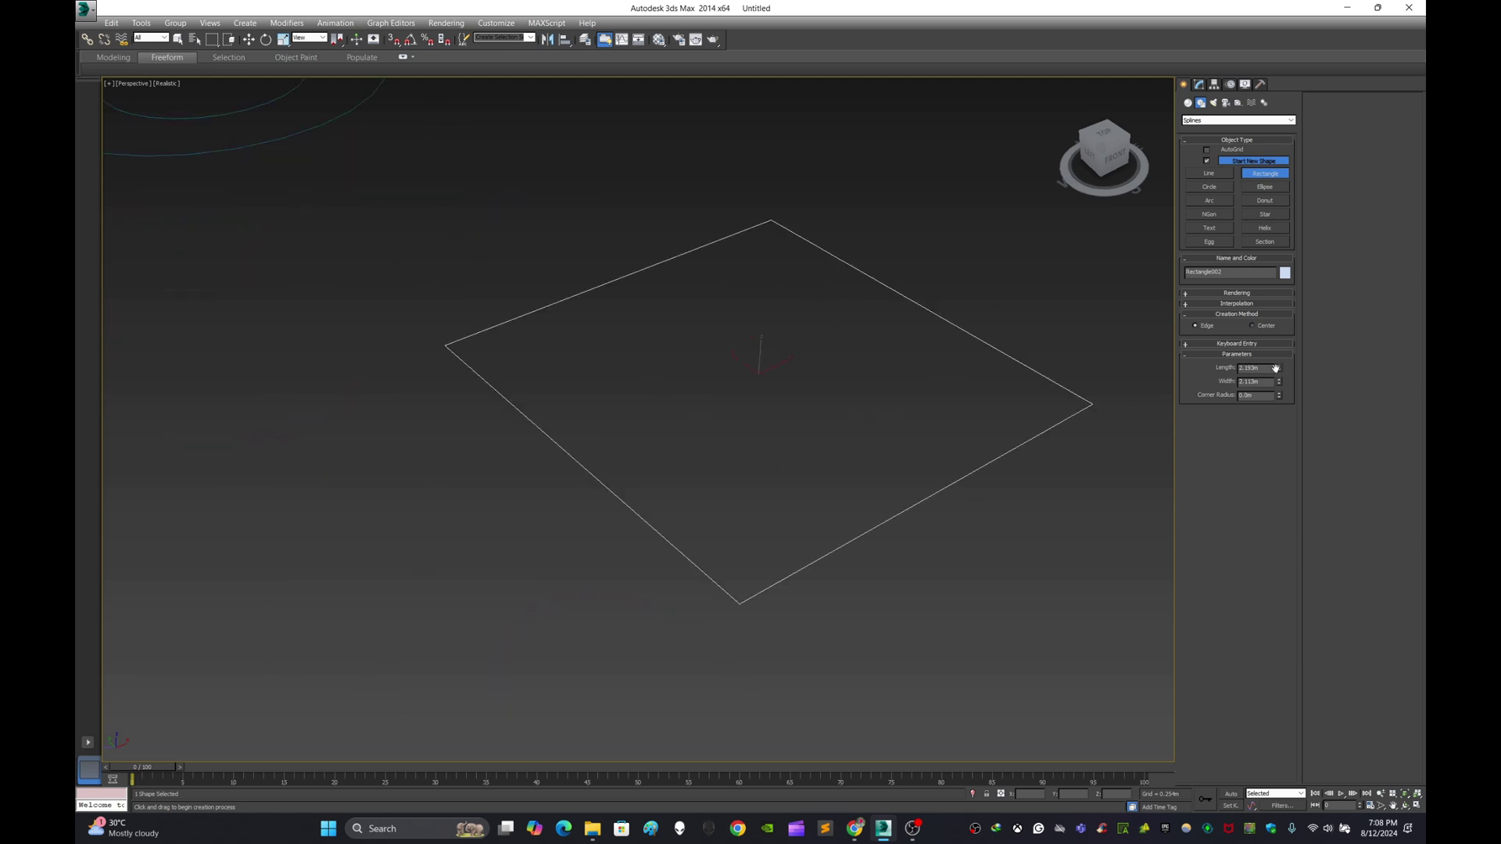
mouse_move(1277, 370)
mouse_down()
mouse_move(1285, 337)
mouse_move(1279, 377)
mouse_move(1282, 364)
mouse_up()
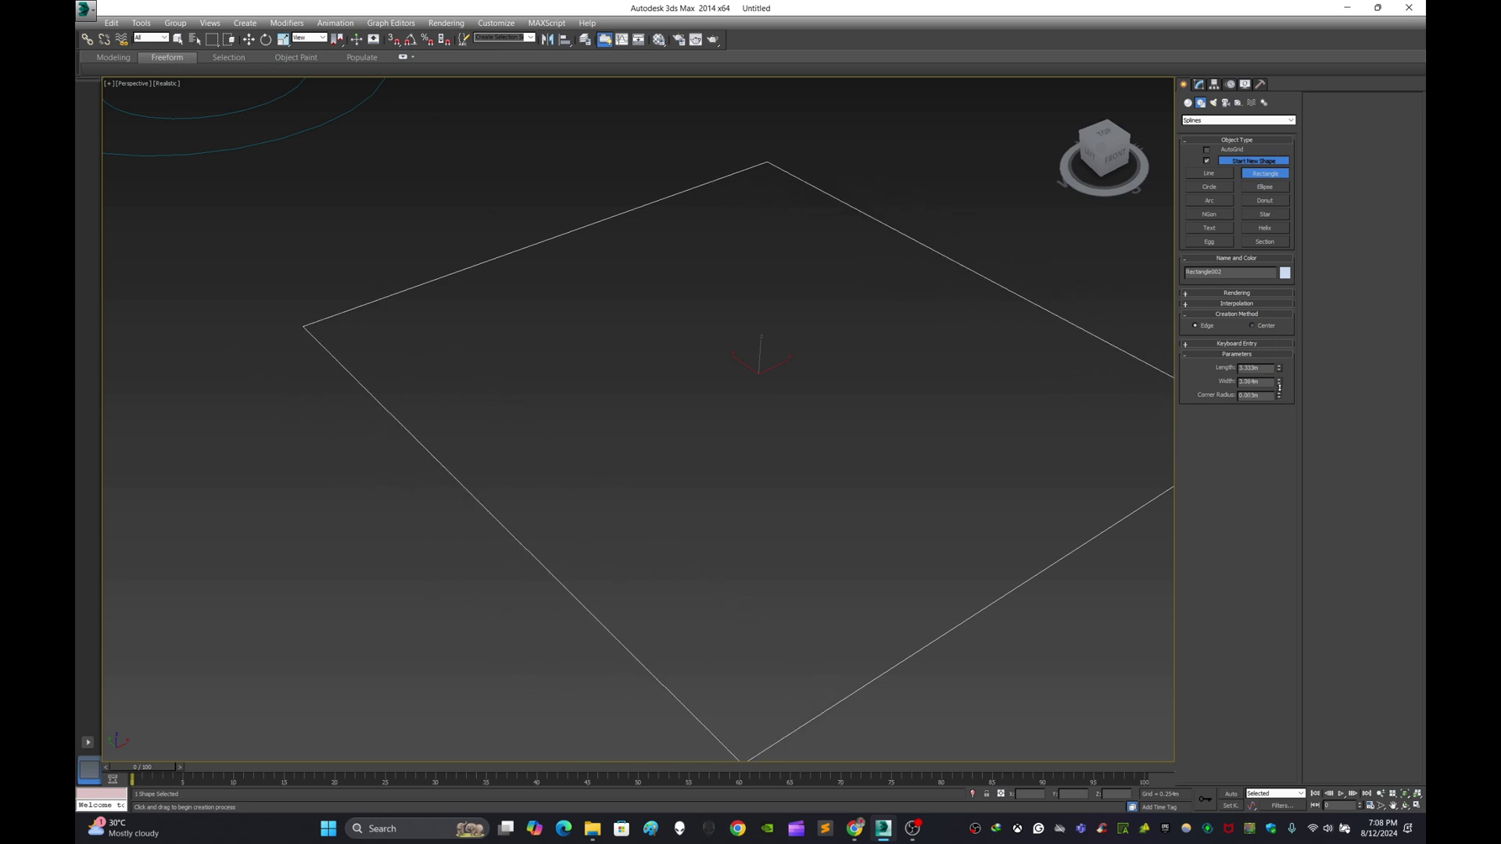
Step: Draw a six-sided NGon with a radius of about 1.1 m beside the ellipse, in front of the large rectangle
scroll(760, 365, down, 5)
middle_drag(819, 346, 913, 341)
click(1210, 201)
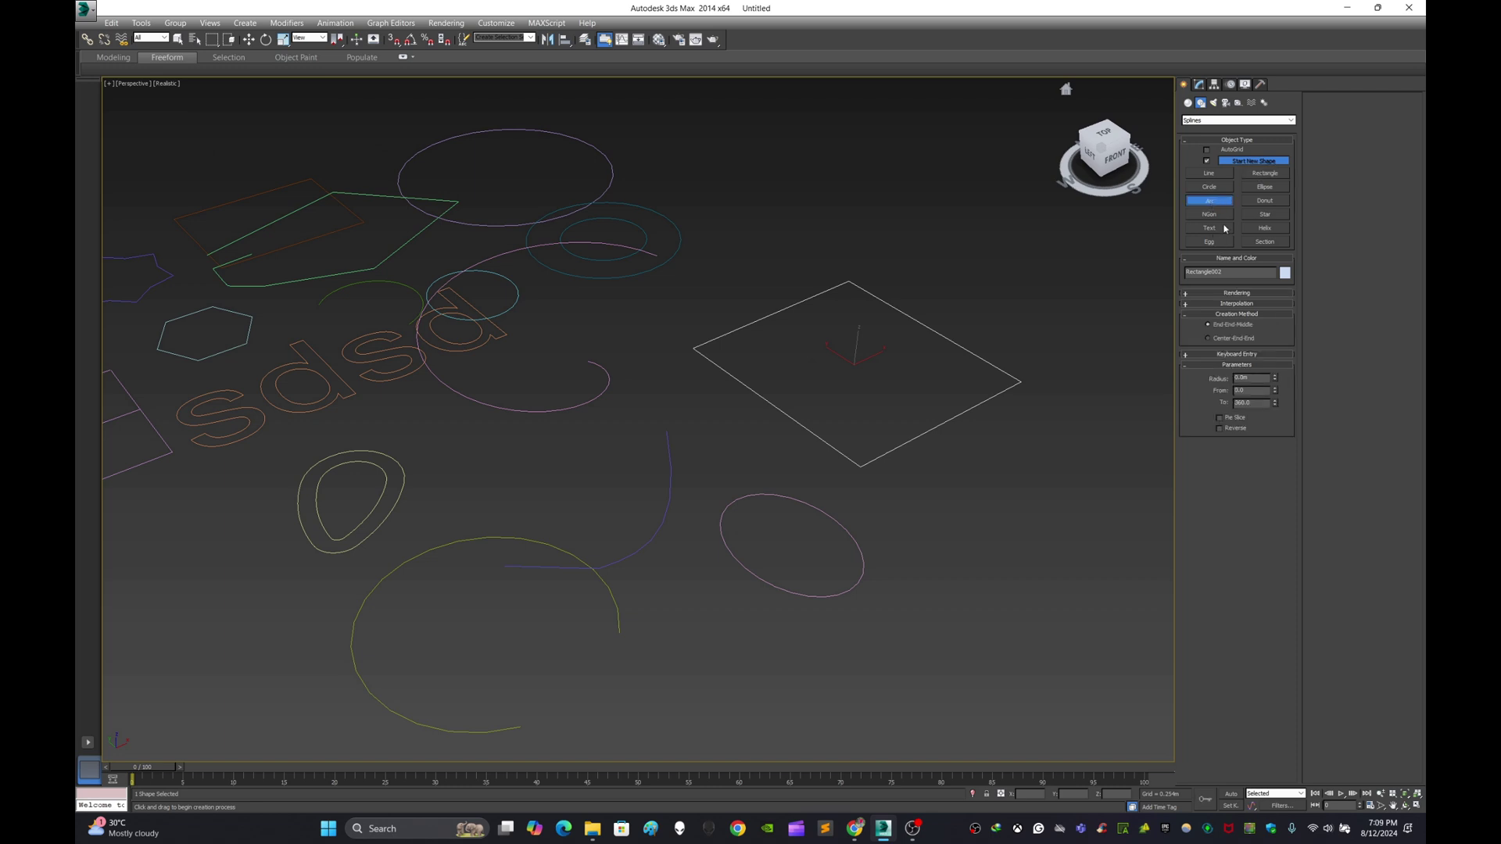
click(1278, 190)
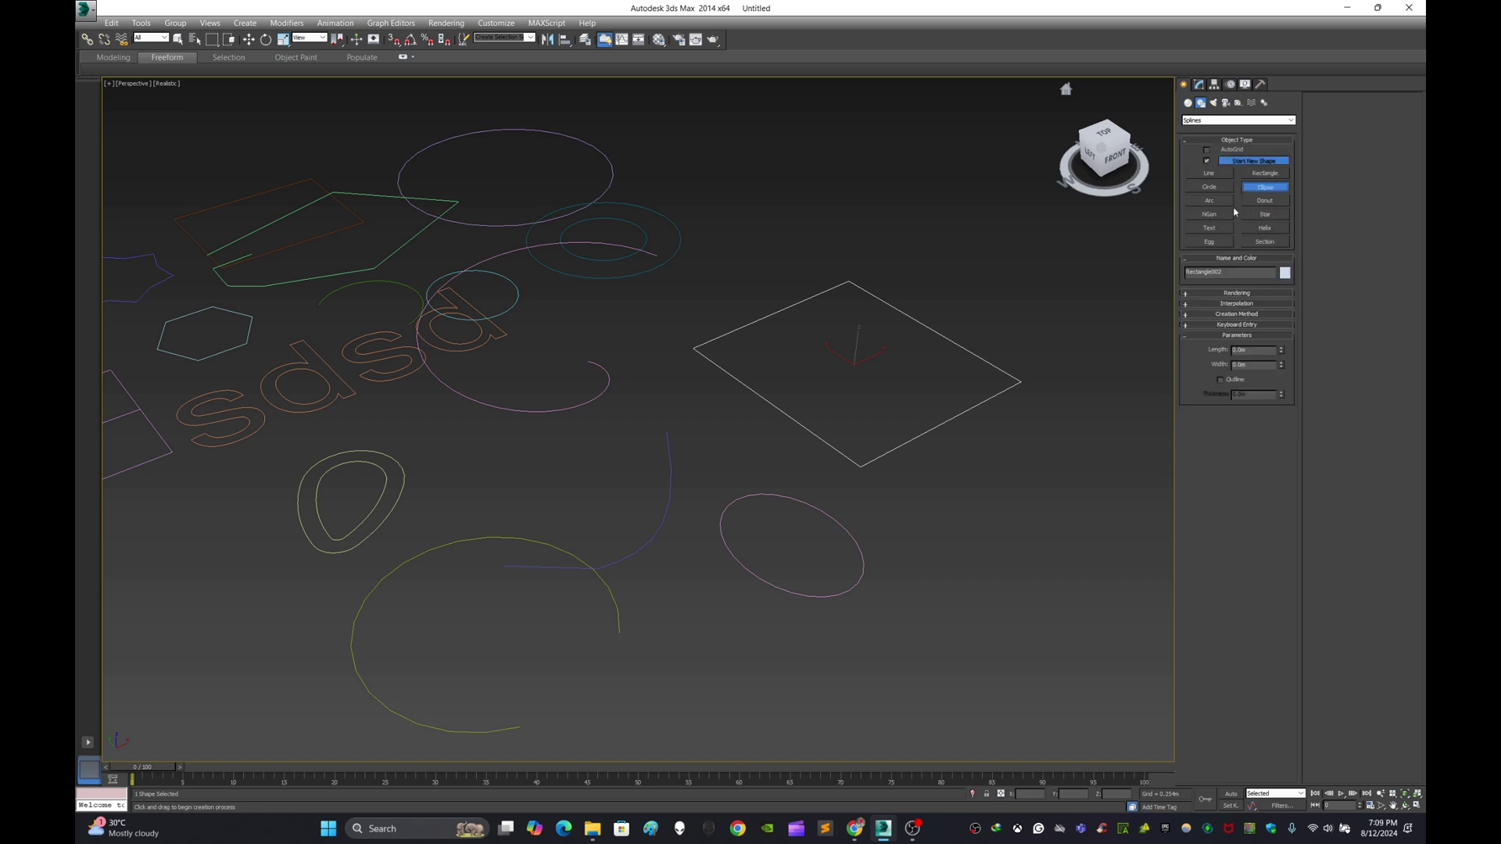
click(1219, 217)
drag(1031, 499, 1053, 565)
scroll(1053, 564, up, 4)
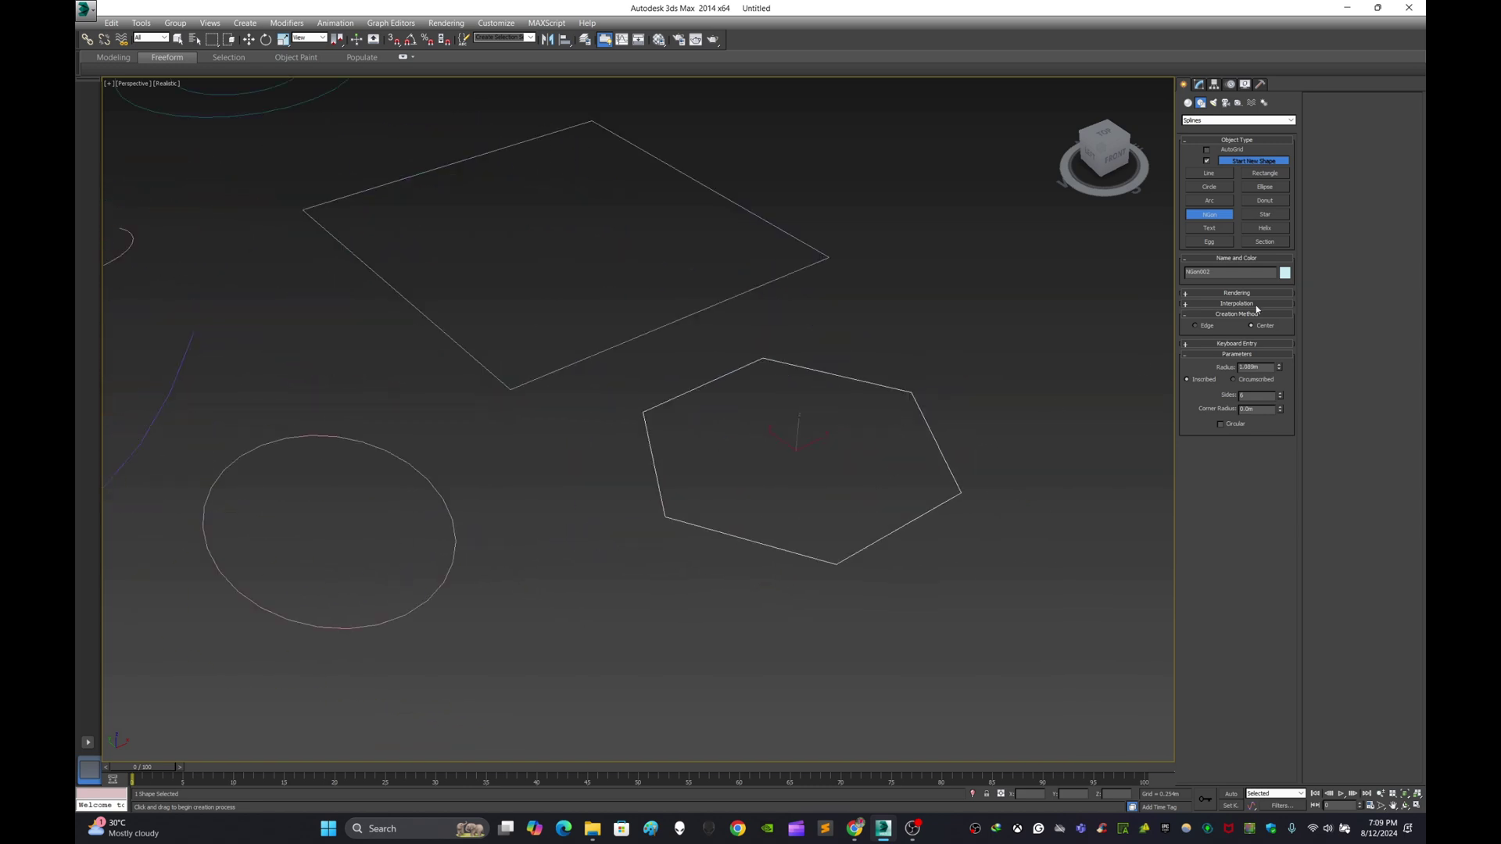
Step: Enlarge the new hexagon's radius to about 1.34 m
mouse_move(1280, 369)
mouse_down()
mouse_move(1279, 354)
mouse_move(1271, 395)
mouse_up()
click(1280, 394)
scroll(748, 426, up, 4)
scroll(748, 426, down, 5)
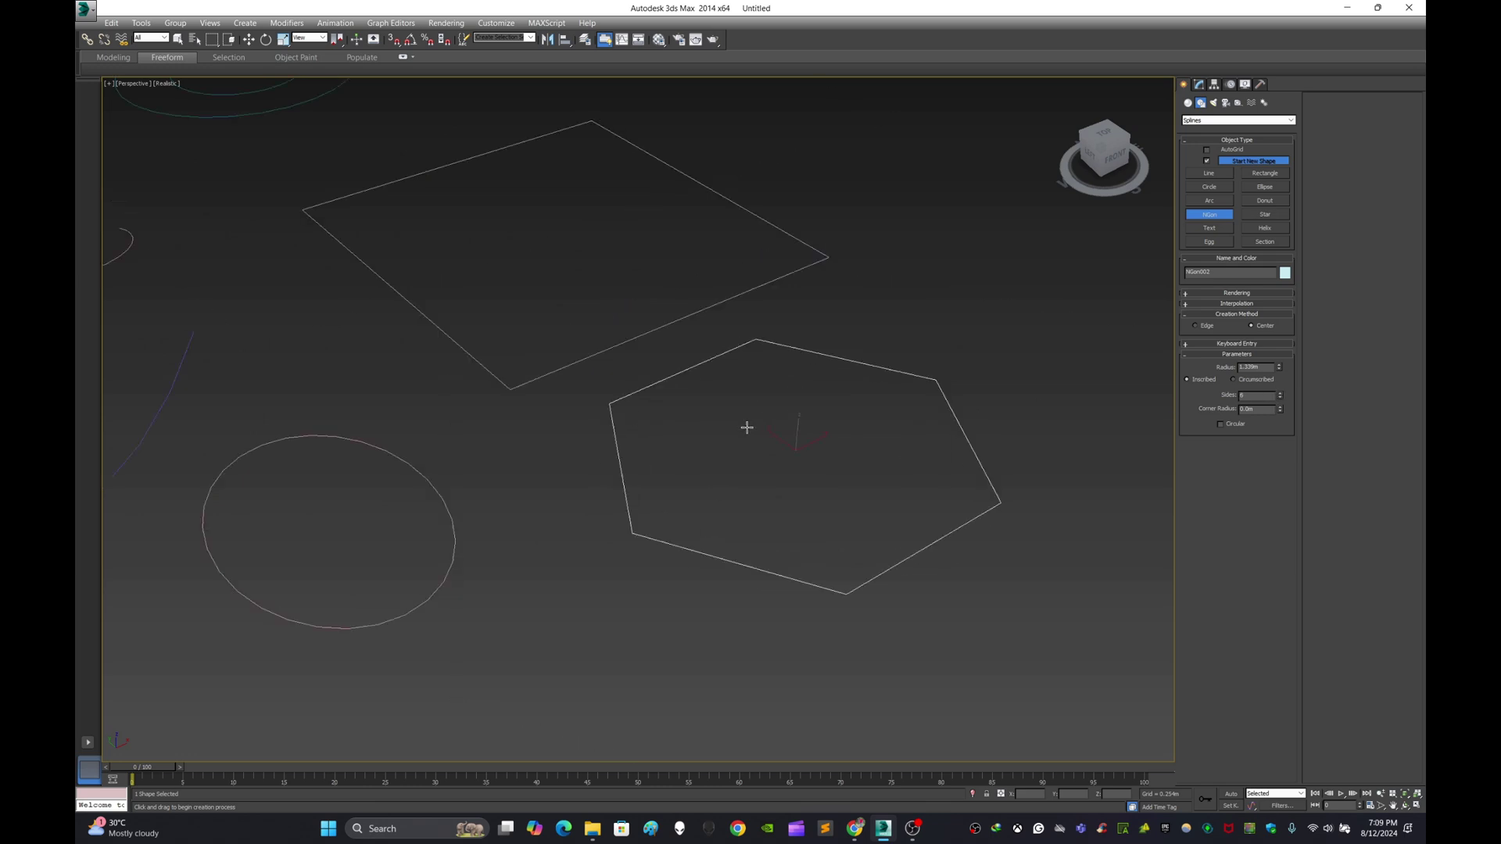
scroll(838, 419, up, 1)
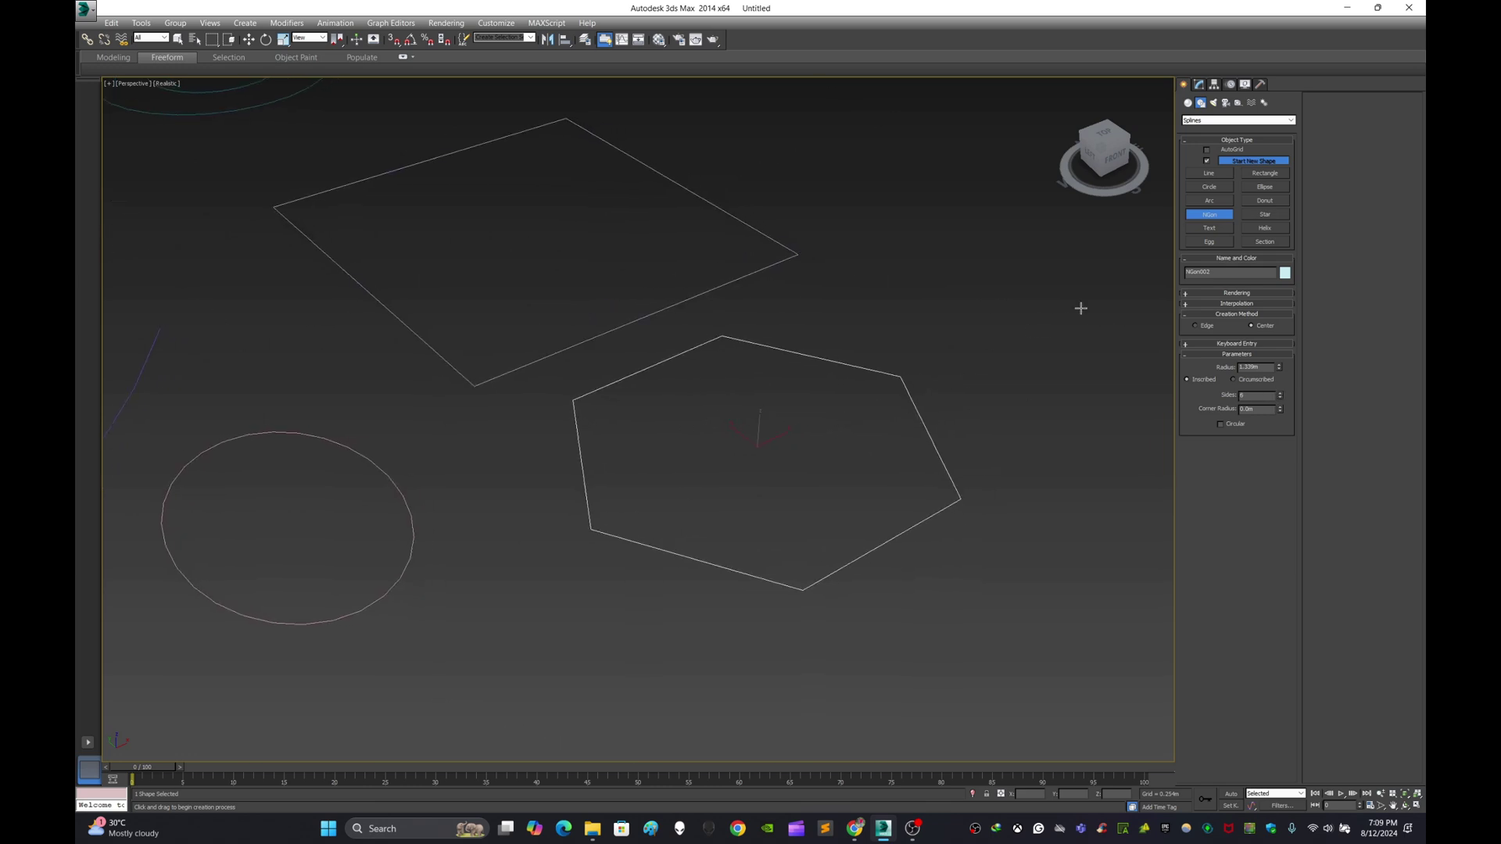
Step: Draw a six-pointed star in front of the new ellipse with radii of about 1 m and 0.5 m
click(1260, 218)
middle_drag(486, 530, 706, 333)
drag(556, 348, 617, 466)
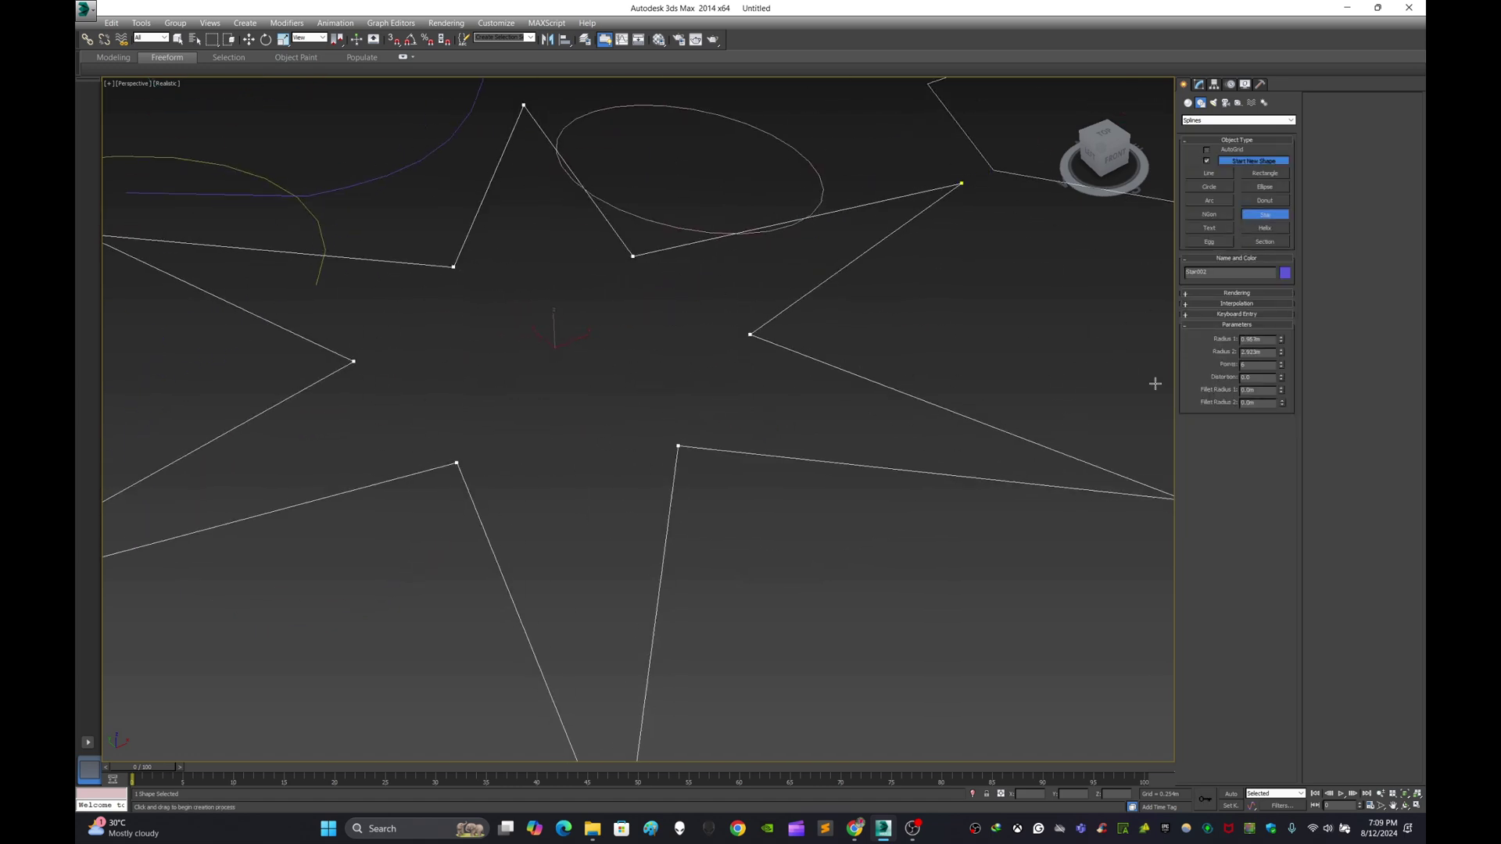
click(648, 373)
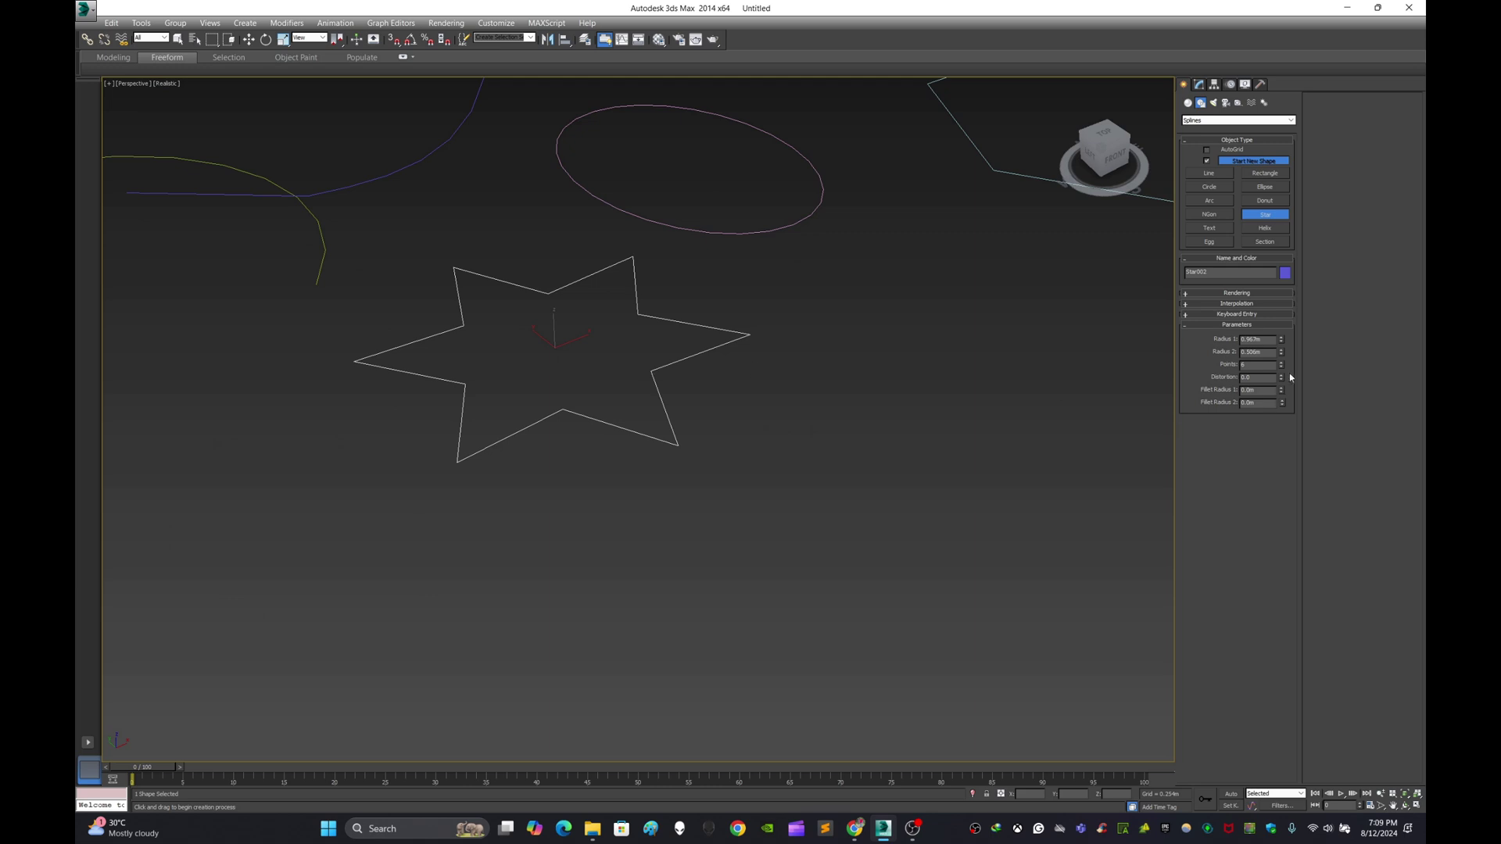
Step: Set the new star's number of points to 21
drag(1282, 371, 1282, 342)
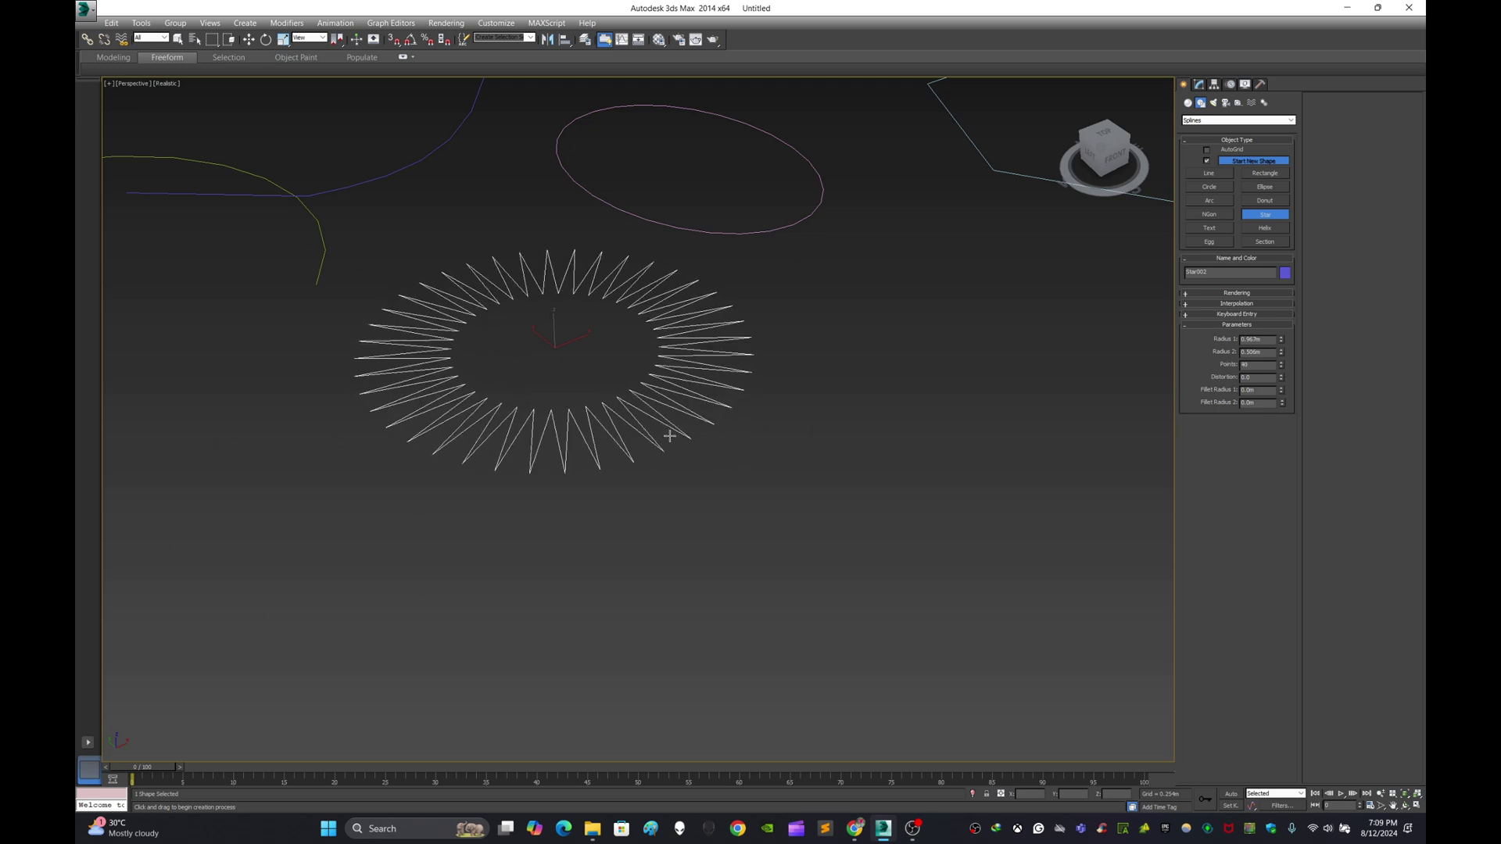
middle_drag(670, 426, 750, 500)
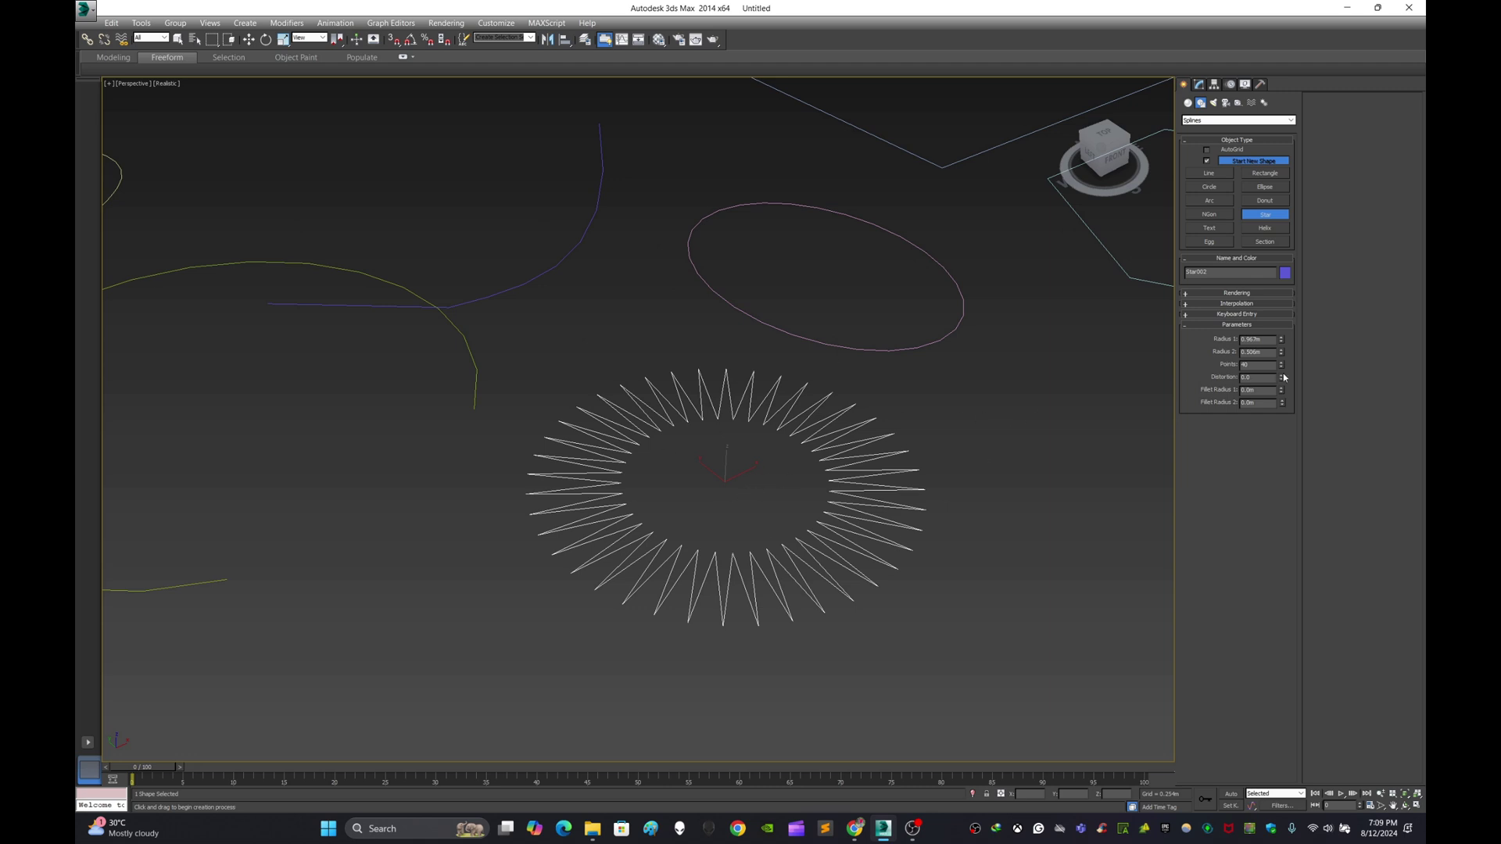
drag(1281, 371, 1282, 378)
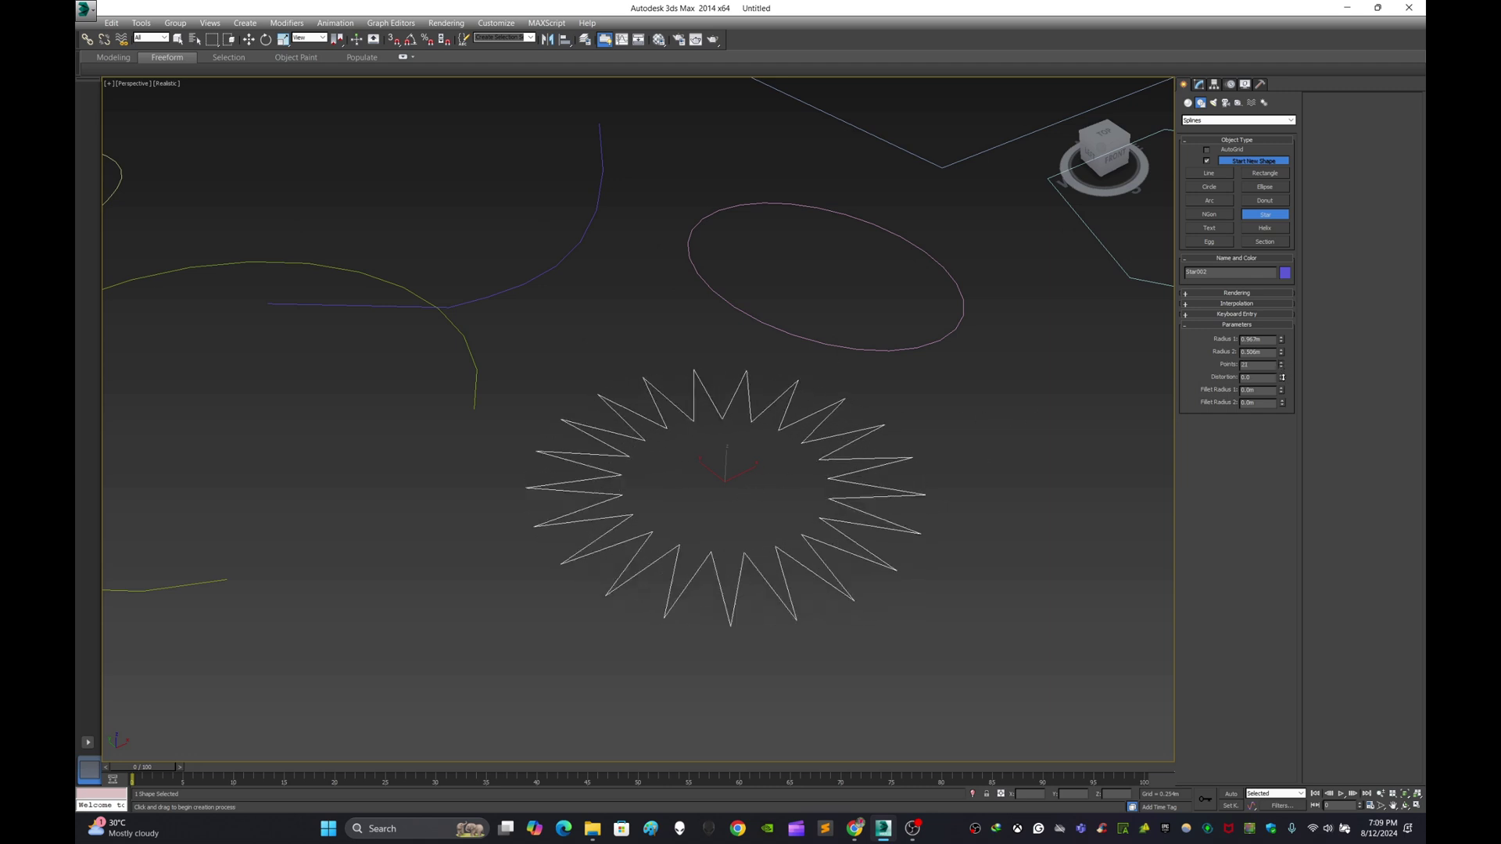
Step: Place a second Arial text shape reading "sdsd" over the 21-pointed star
click(1265, 227)
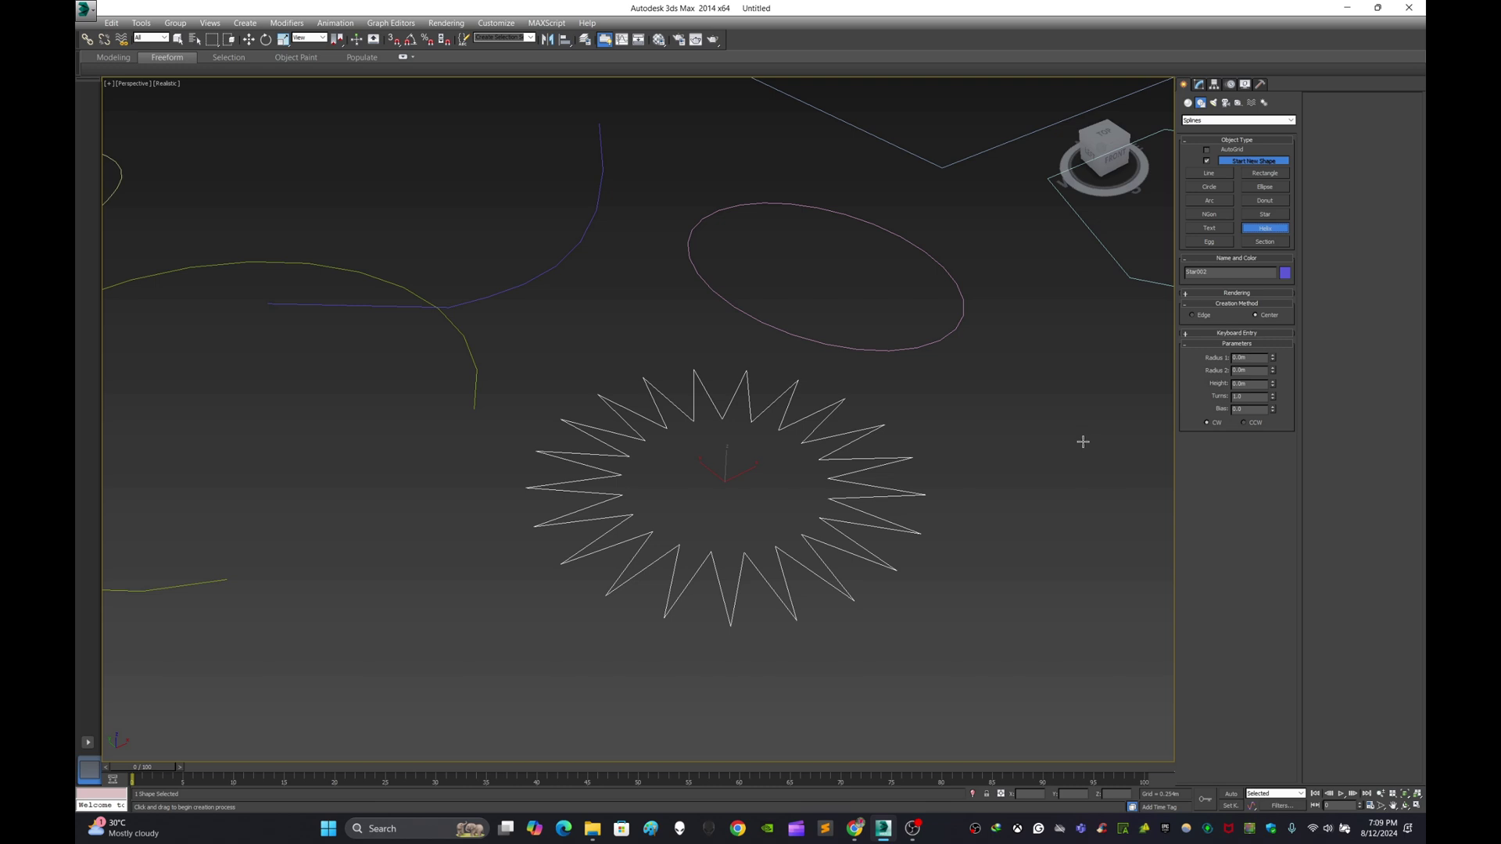
click(1209, 227)
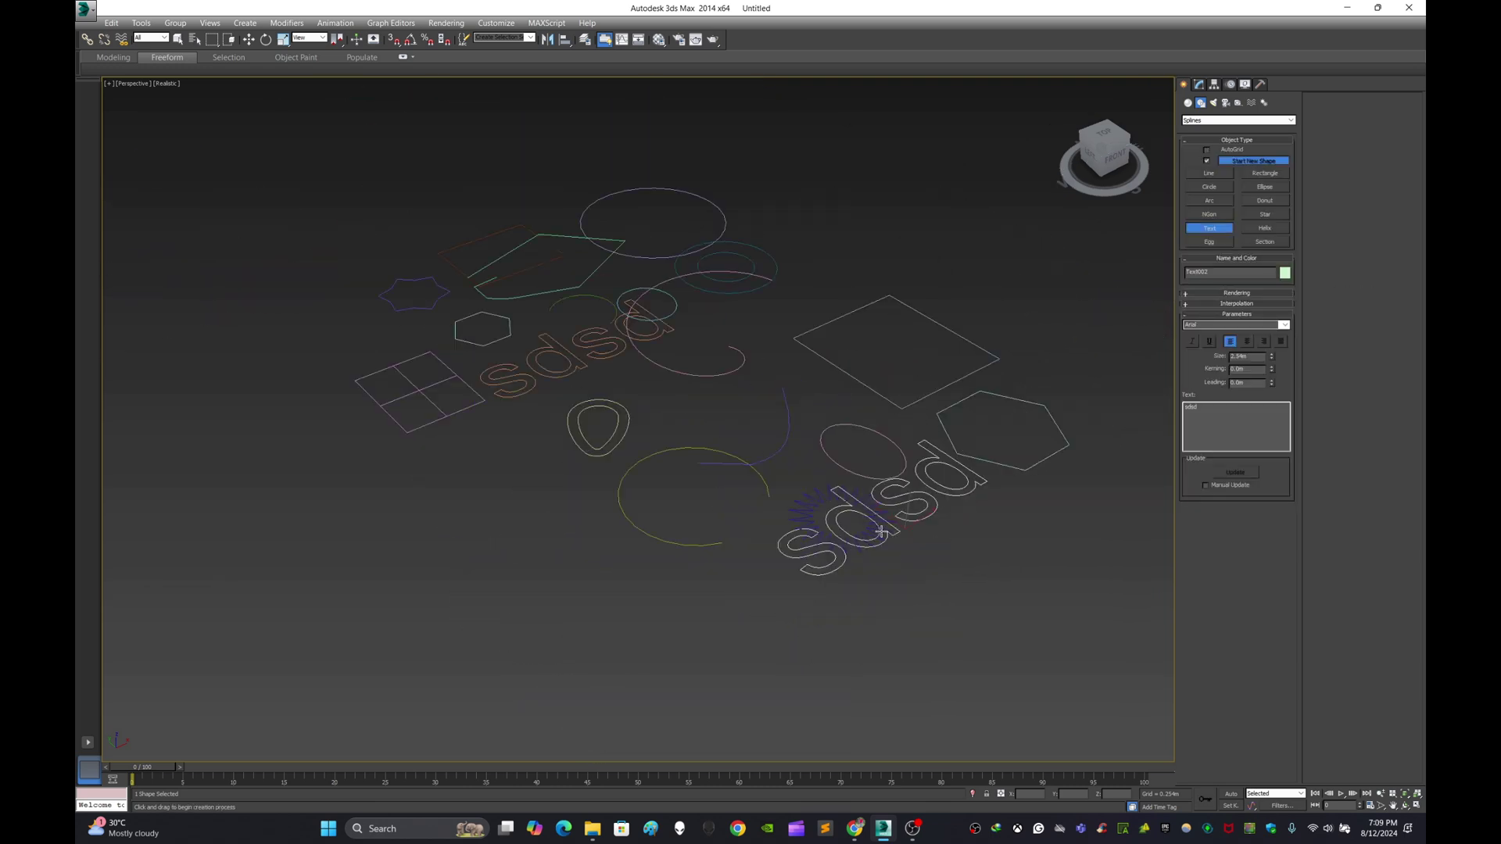
middle_drag(959, 504, 872, 520)
middle_drag(763, 512, 888, 494)
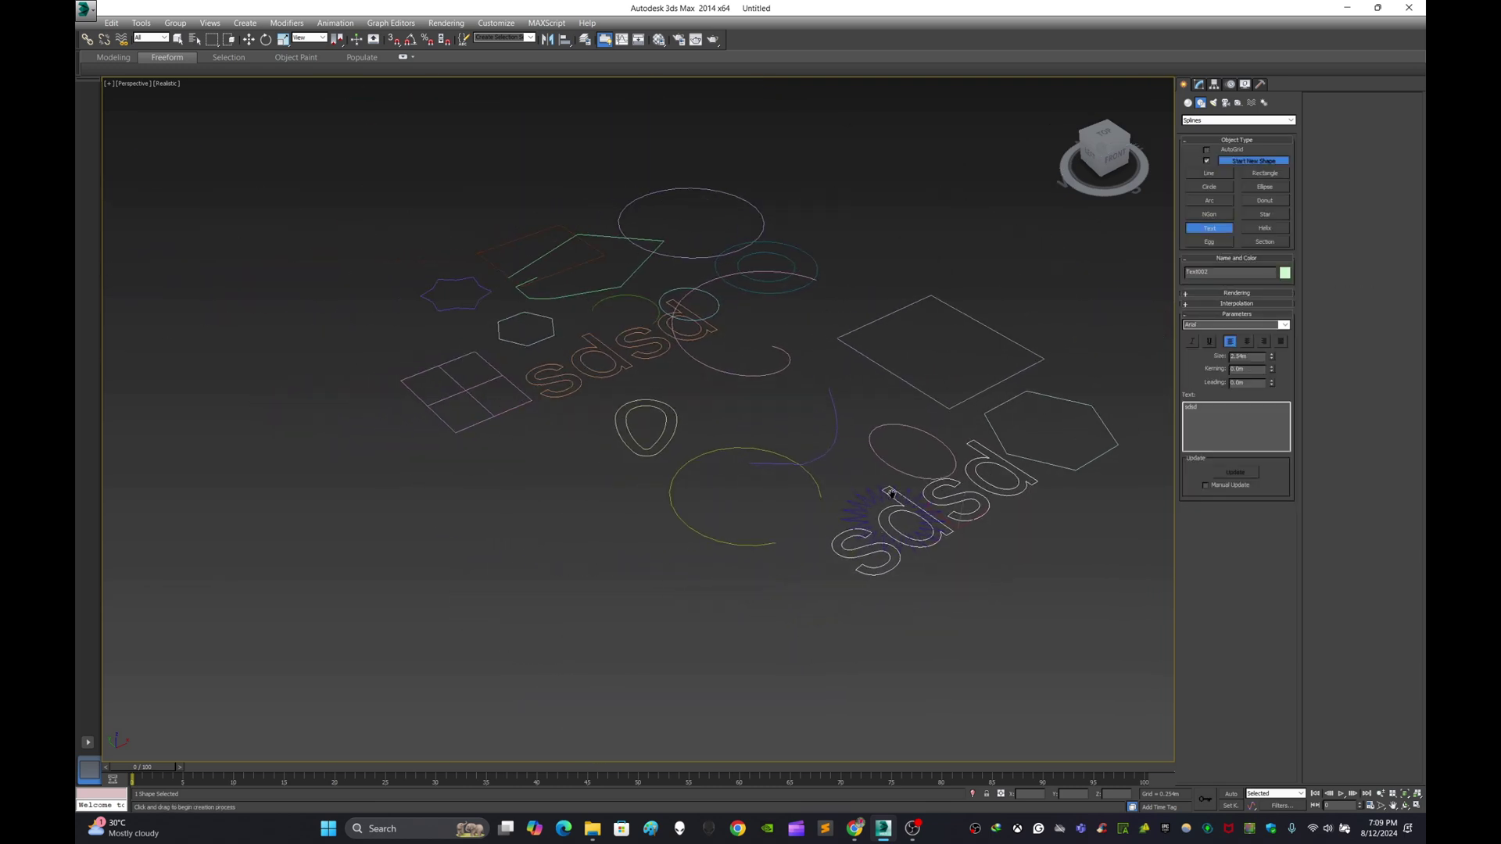
Step: Activate the Move tool, select all the drawn shapes together, and reduce the selection to the large rectangle
click(248, 39)
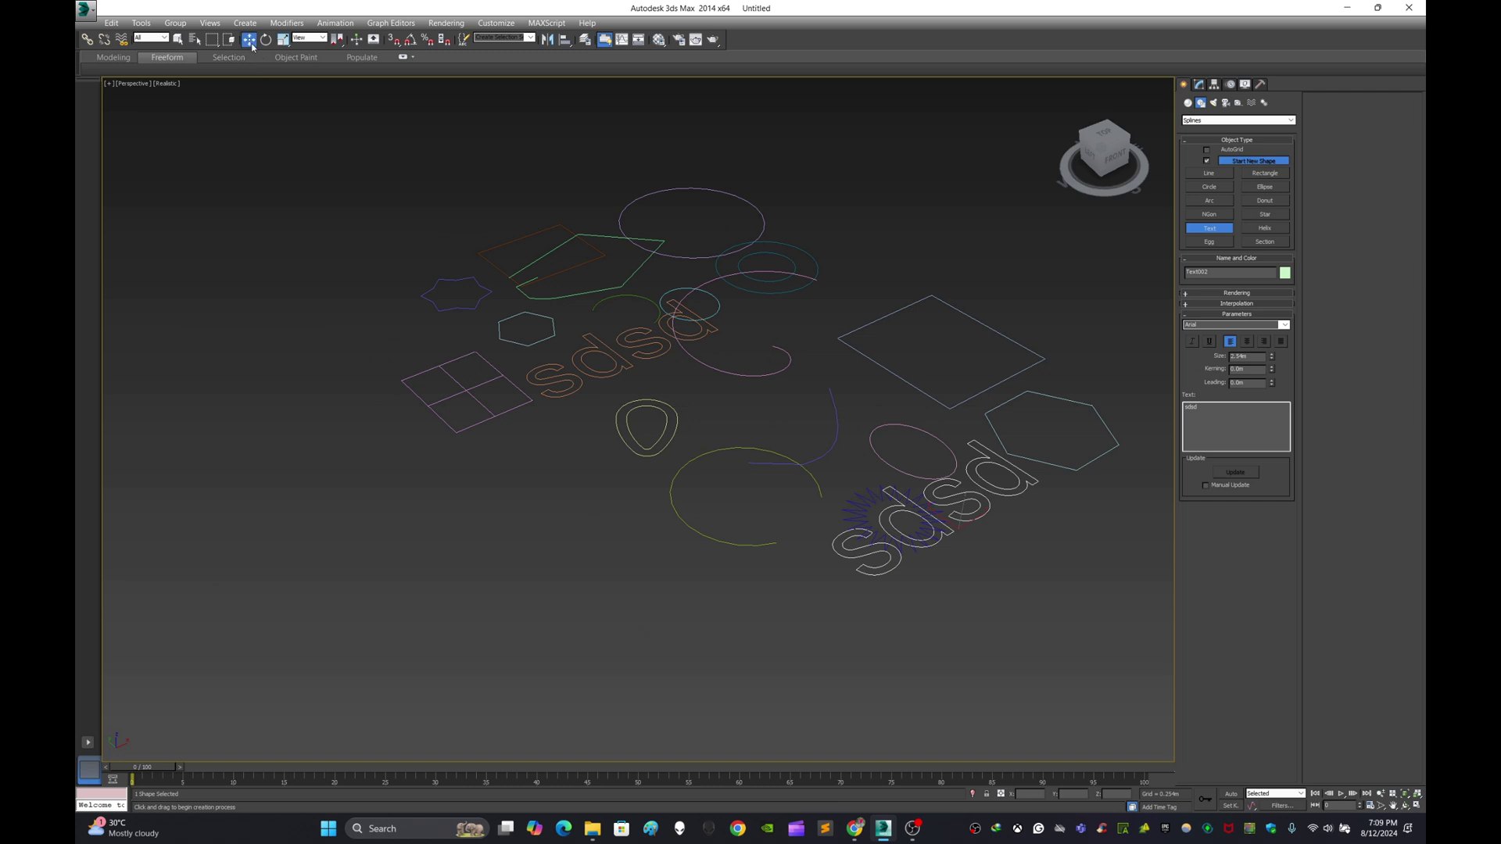
click(793, 184)
scroll(837, 298, down, 5)
drag(588, 480, 588, 480)
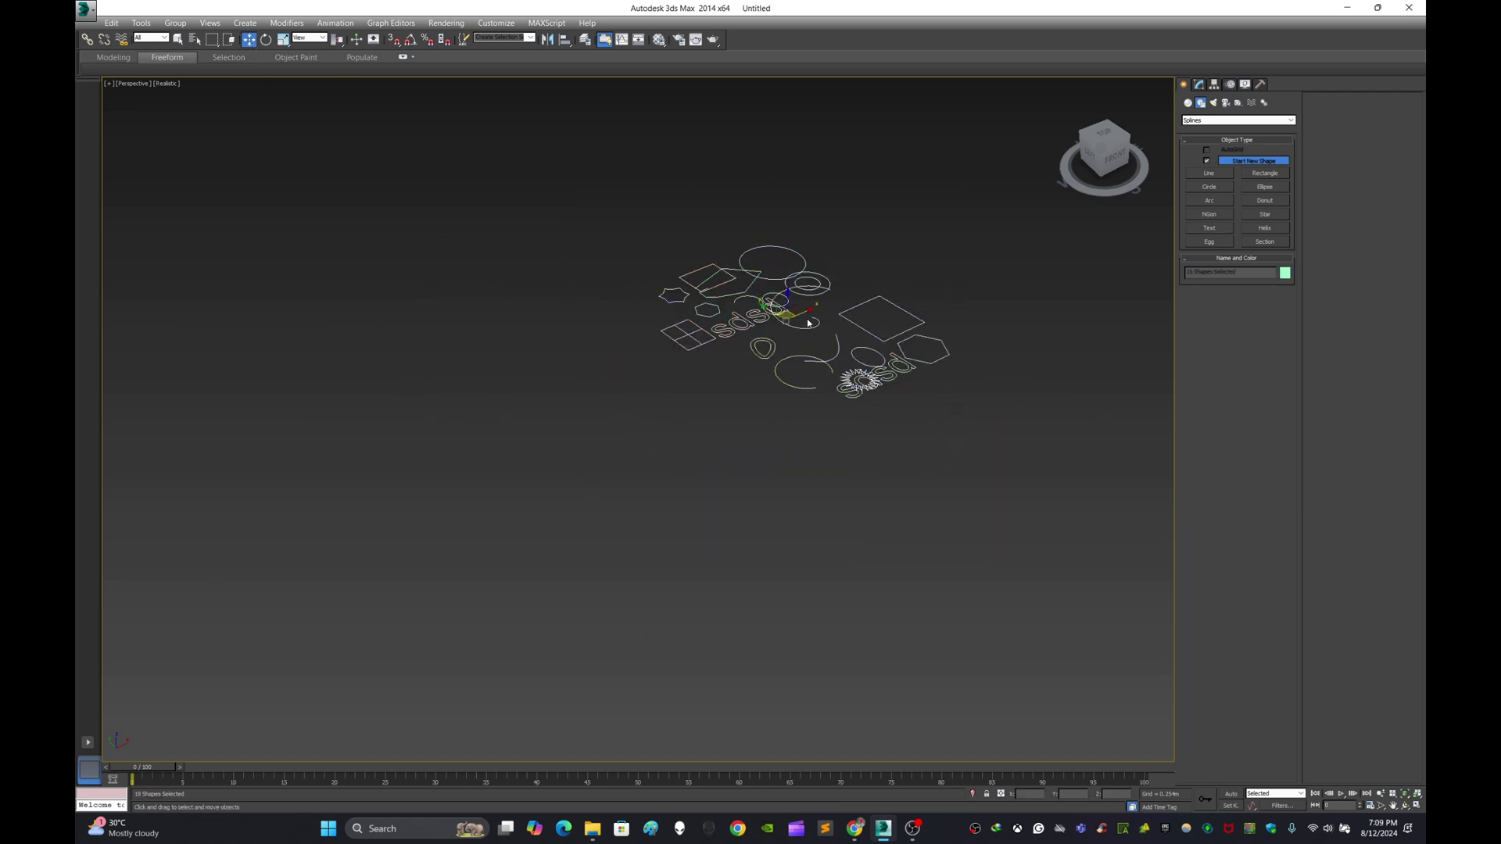
middle_drag(897, 268, 772, 331)
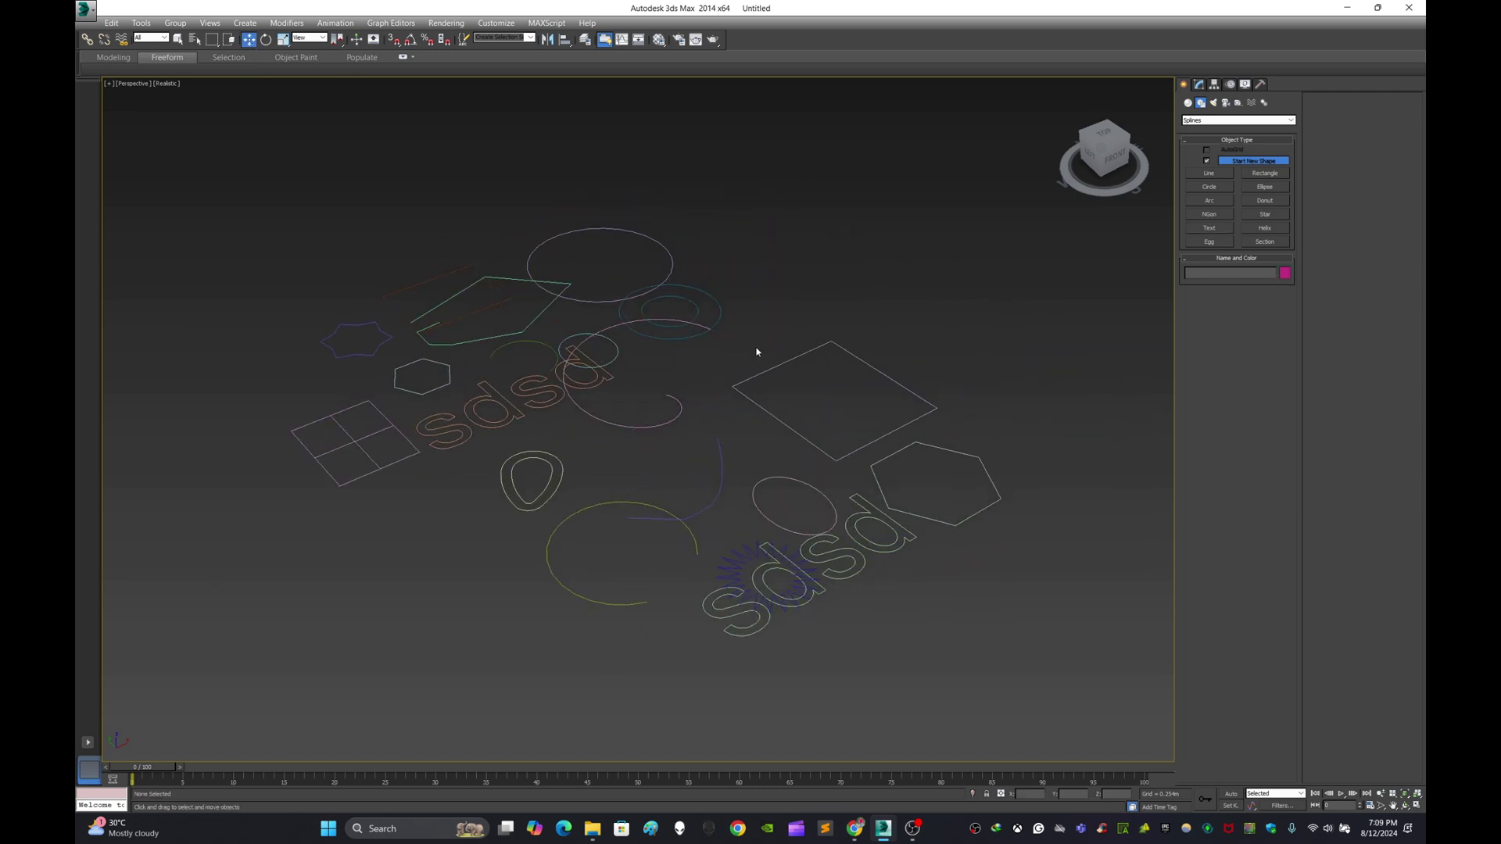
scroll(762, 351, up, 3)
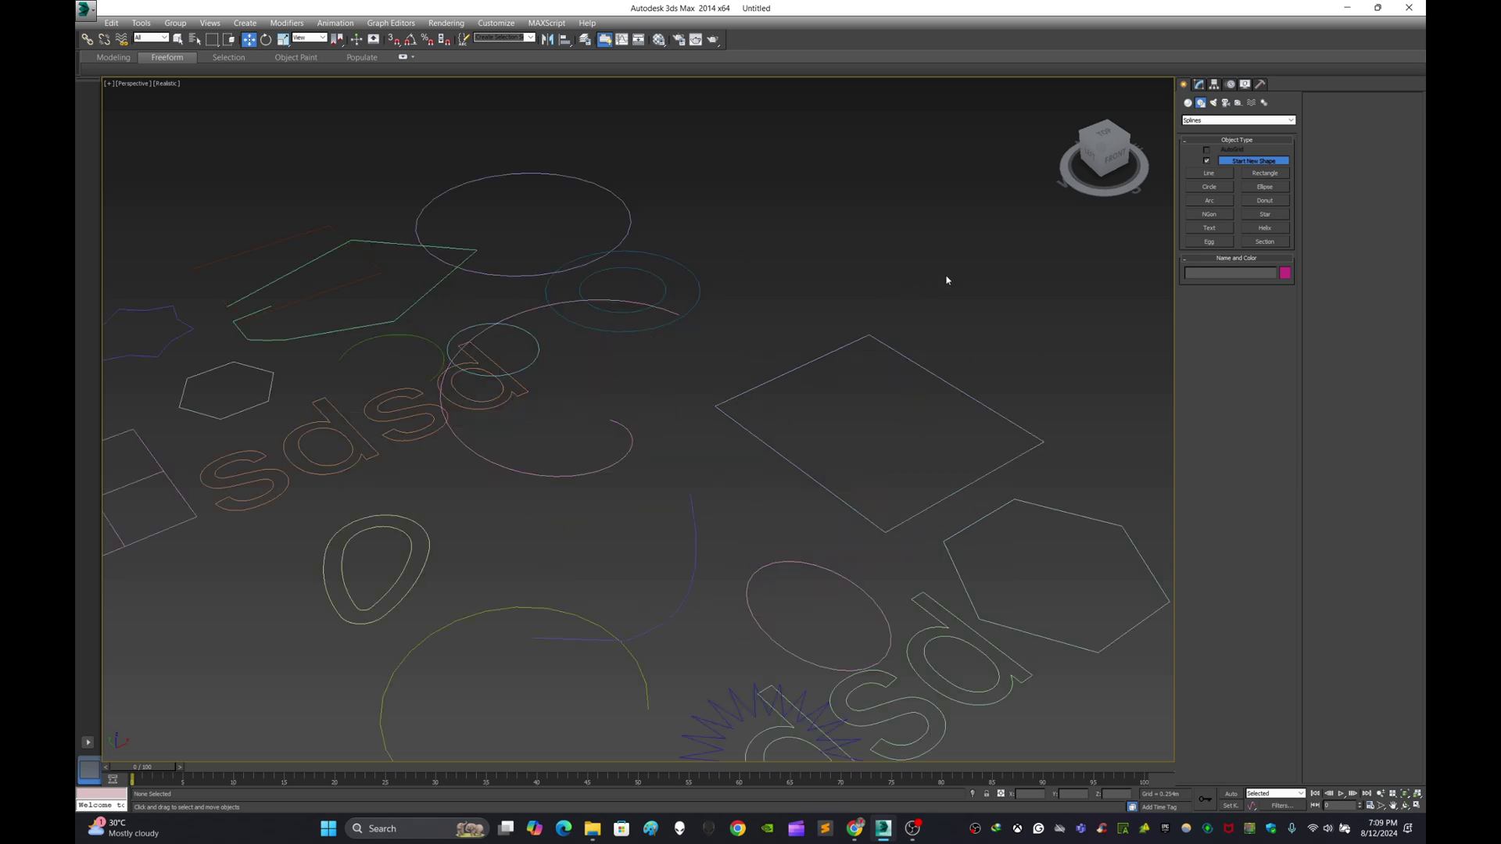
drag(946, 274, 854, 374)
Step: Draw a new rectangle about 1.9 m by 2.3 m in the empty area in front of the egg shape
middle_drag(974, 310, 911, 284)
middle_drag(589, 430, 960, 301)
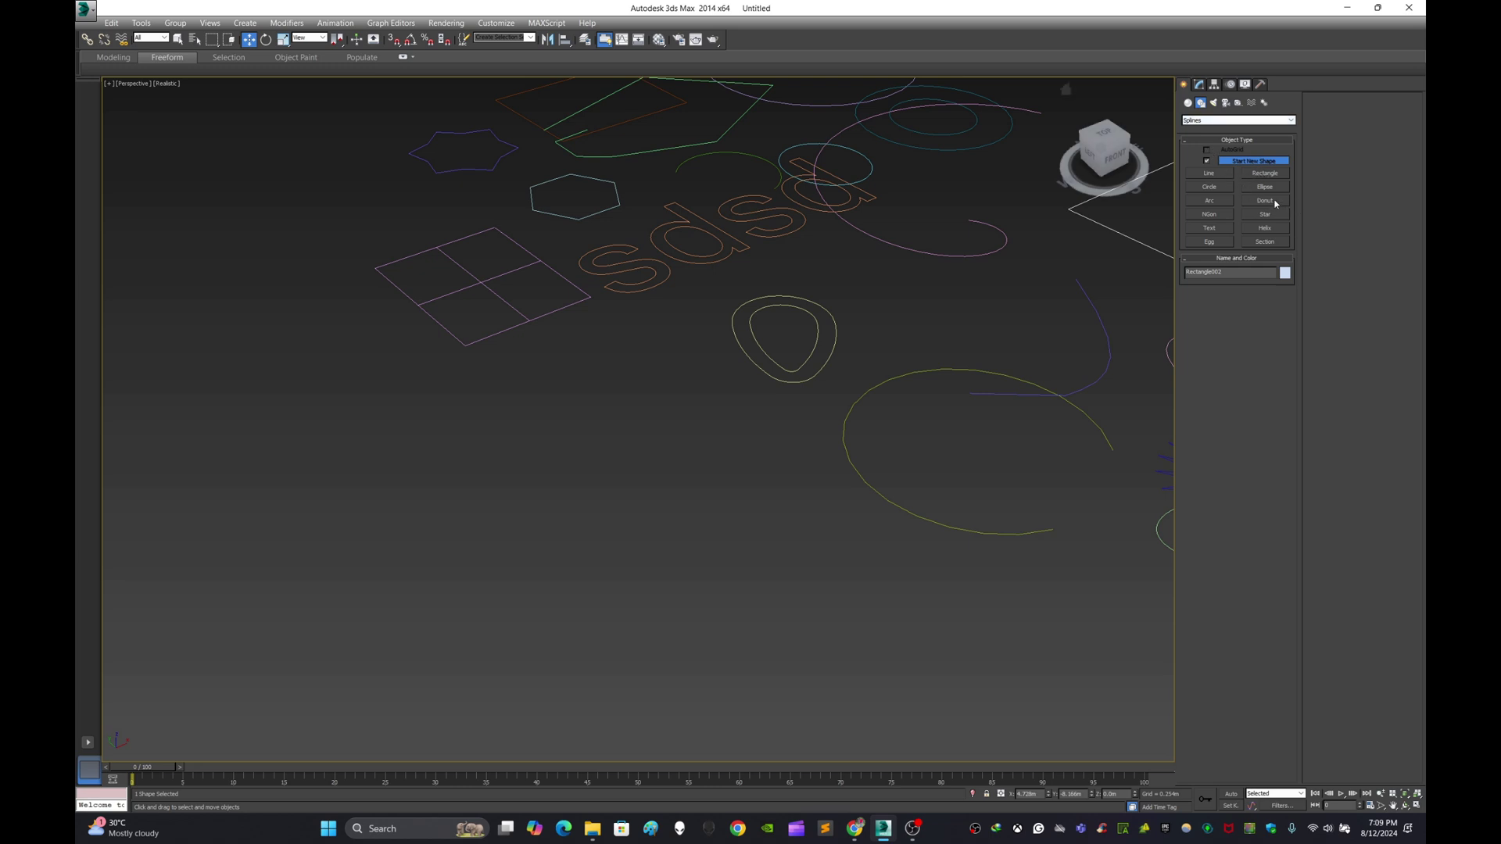
click(1264, 173)
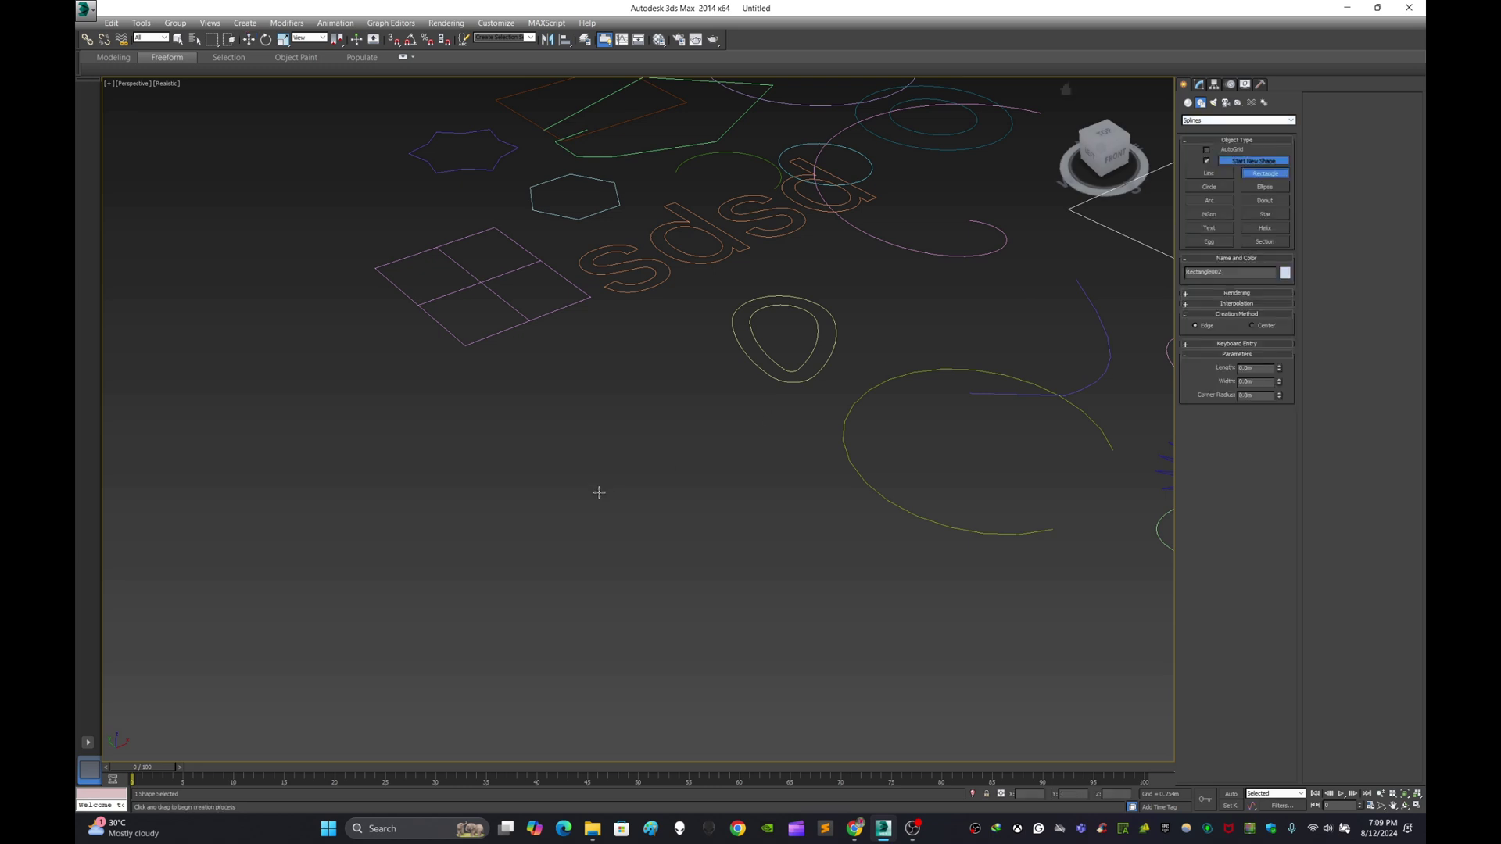
drag(573, 499, 473, 724)
middle_drag(632, 659, 774, 584)
scroll(746, 553, up, 4)
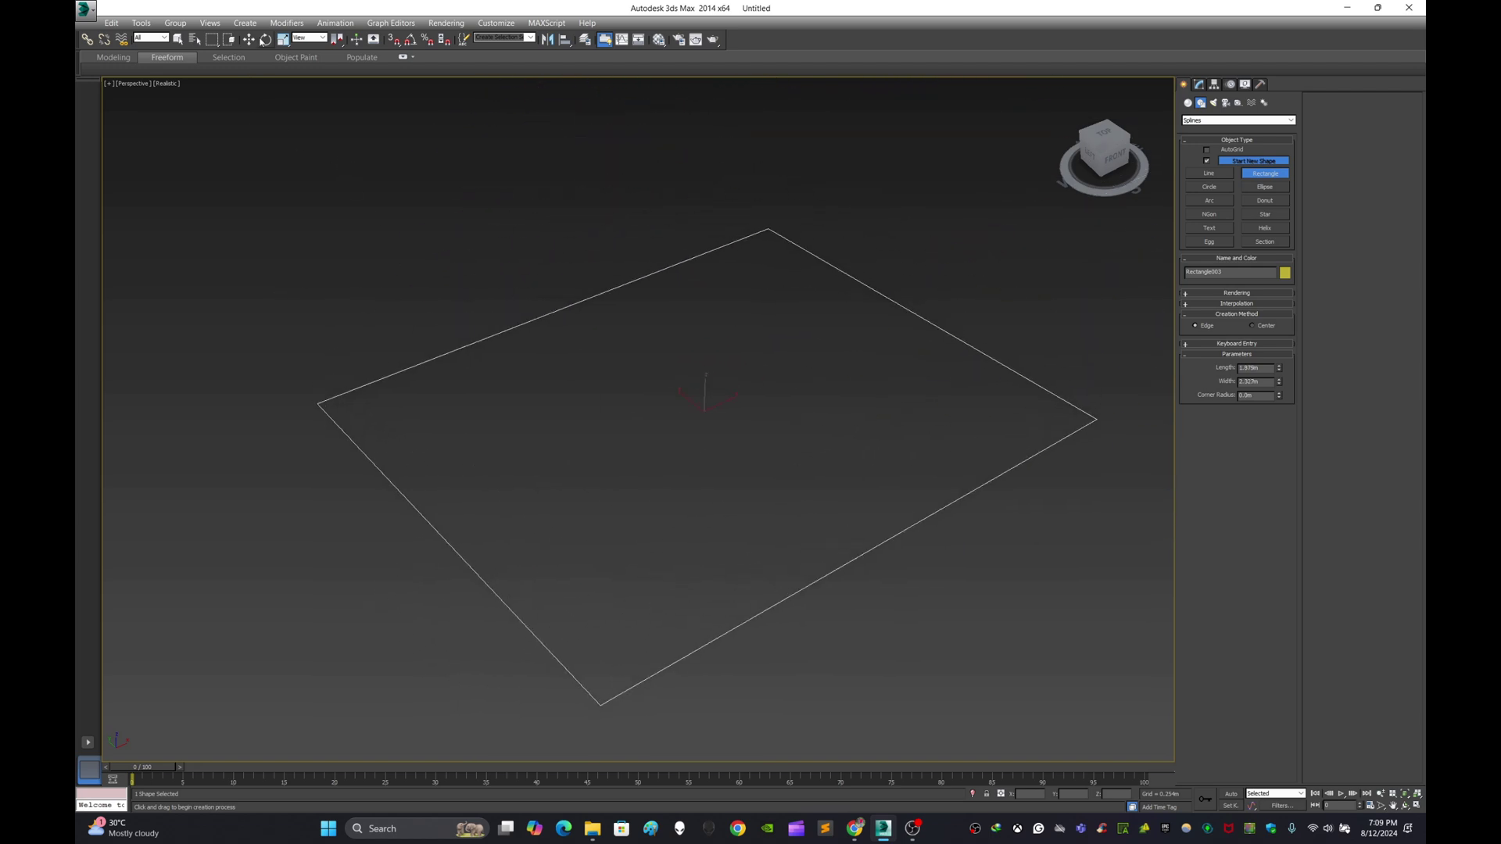
Step: Activate the Move tool and select the newly drawn rectangle
click(249, 39)
click(567, 223)
drag(567, 222, 534, 408)
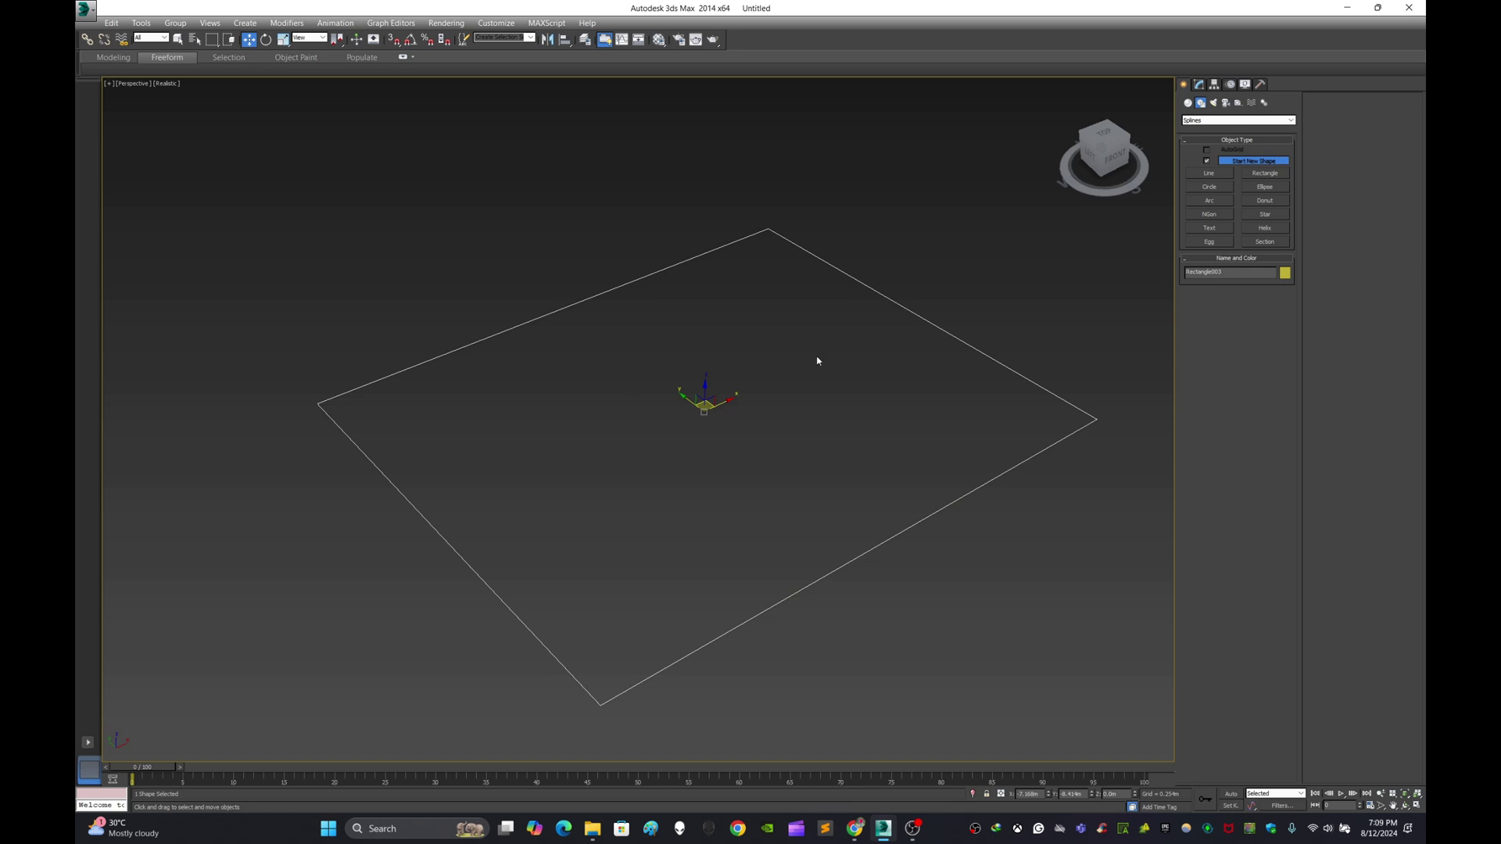
Step: Change the new rectangle's object color to dark blue and deselect it
click(1285, 273)
click(756, 405)
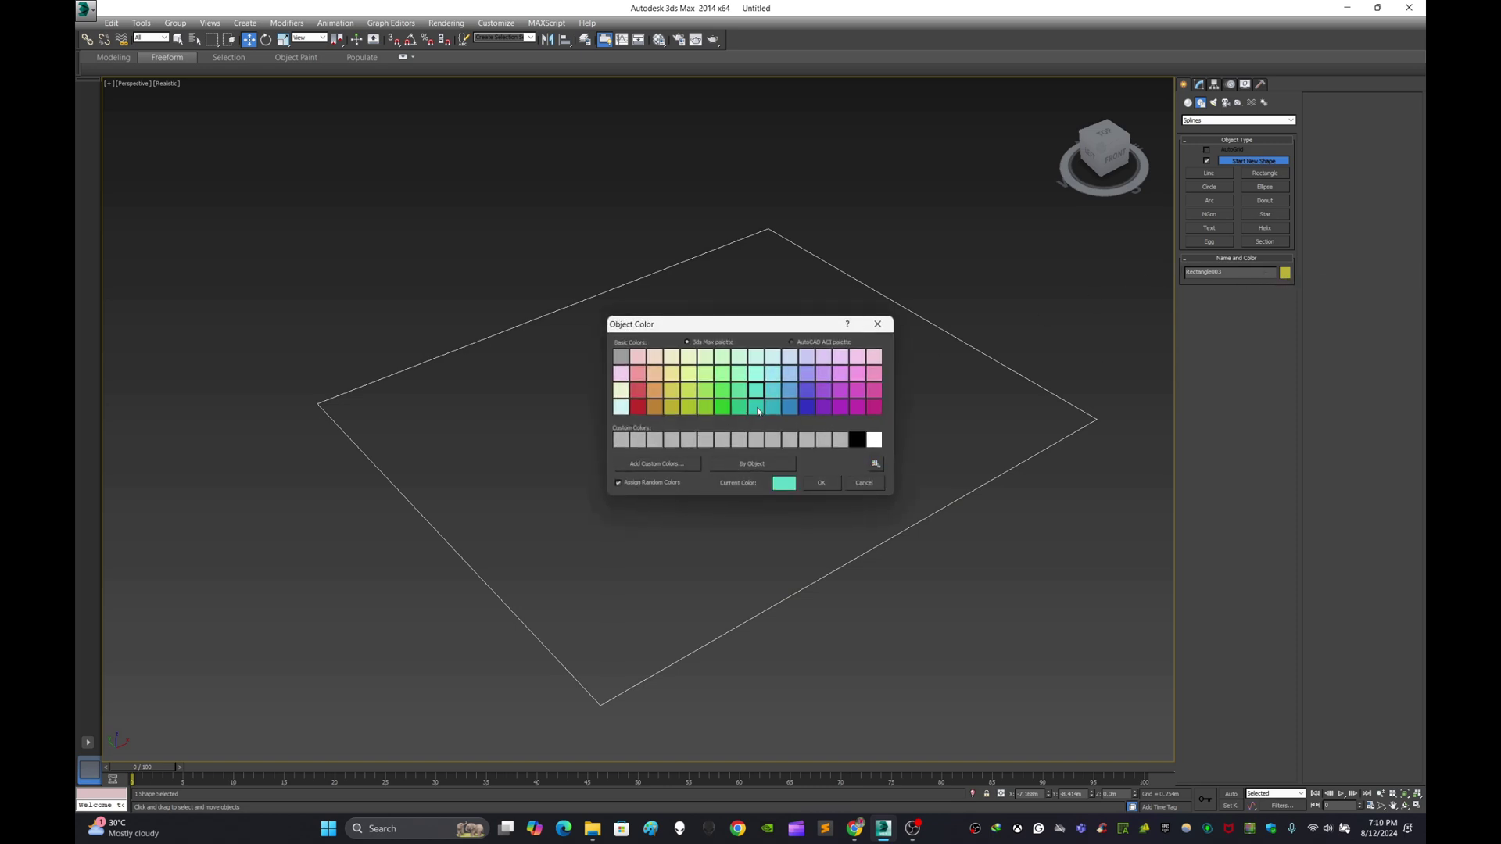
click(805, 407)
click(852, 482)
click(874, 476)
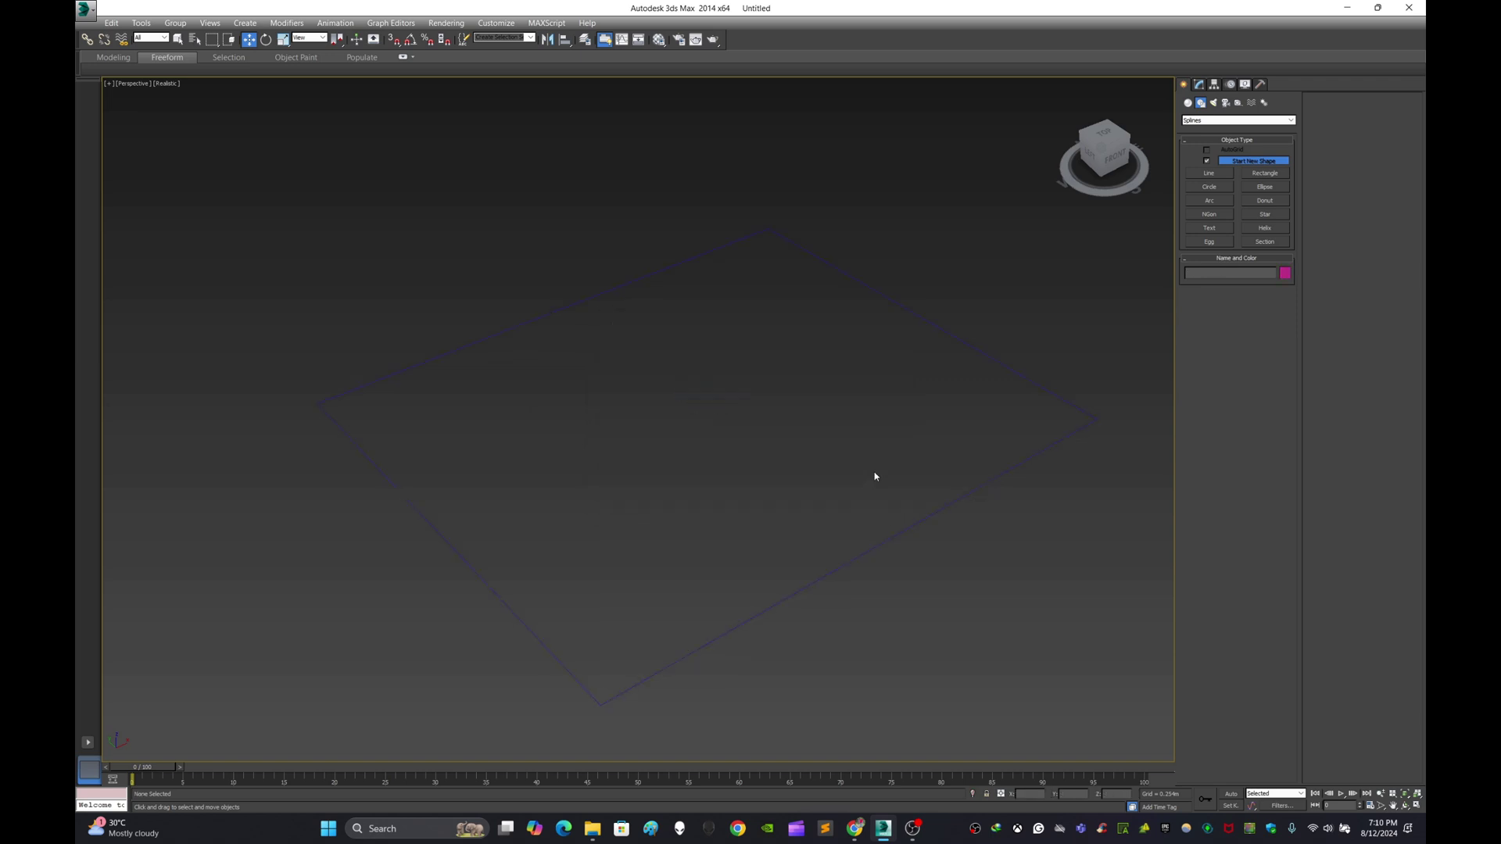
Step: Reselect the new rectangle and change its object color to dark red
drag(818, 670, 994, 517)
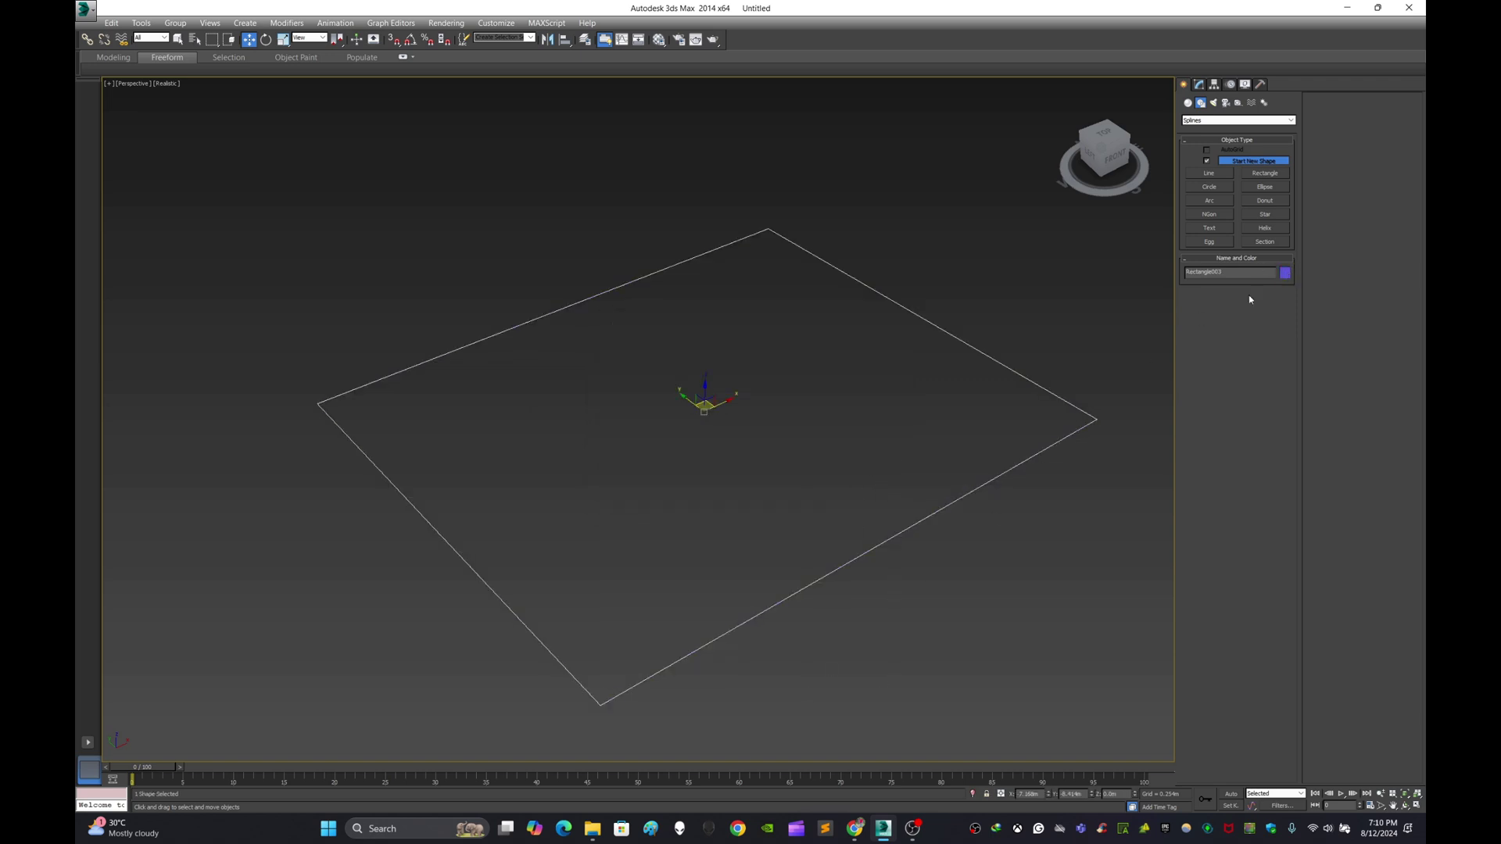
click(1285, 272)
click(856, 409)
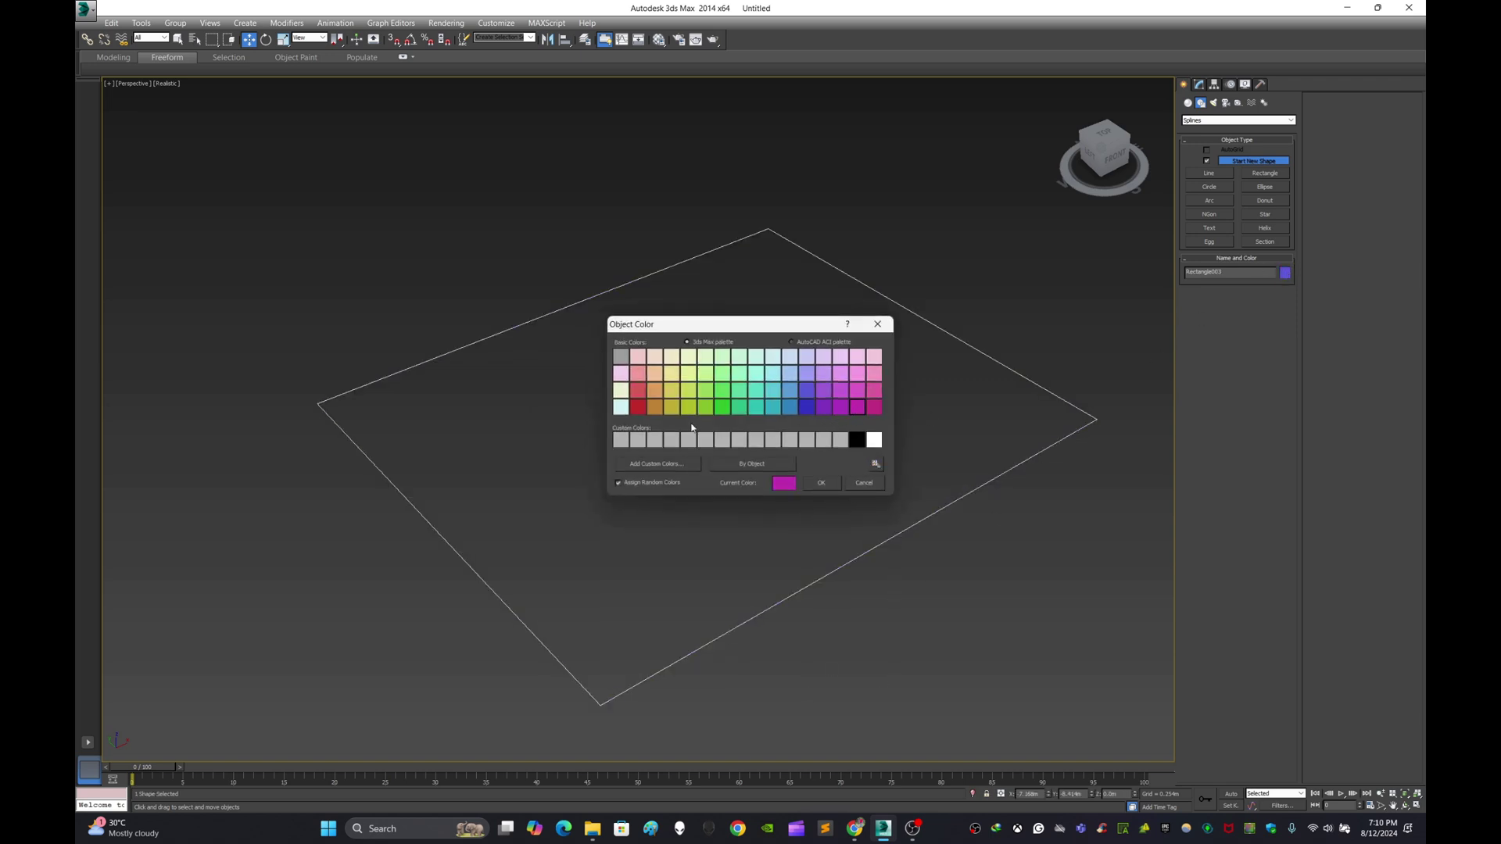
click(640, 409)
click(821, 483)
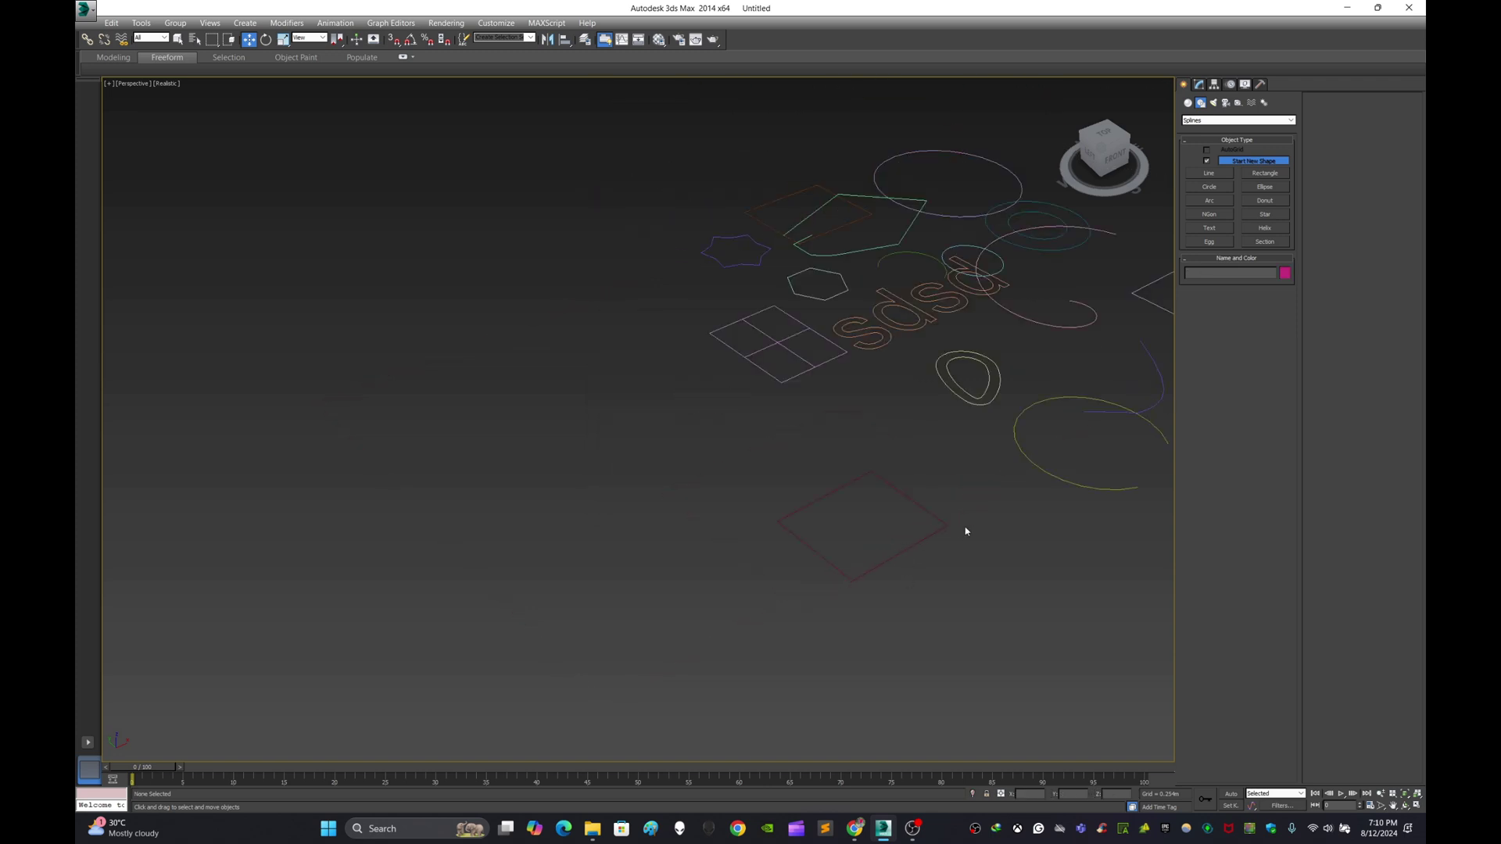
Step: Enable the red rectangle's spline rendering both in the renderer and in the viewport
middle_drag(966, 531, 729, 525)
scroll(729, 524, up, 3)
drag(790, 423, 653, 507)
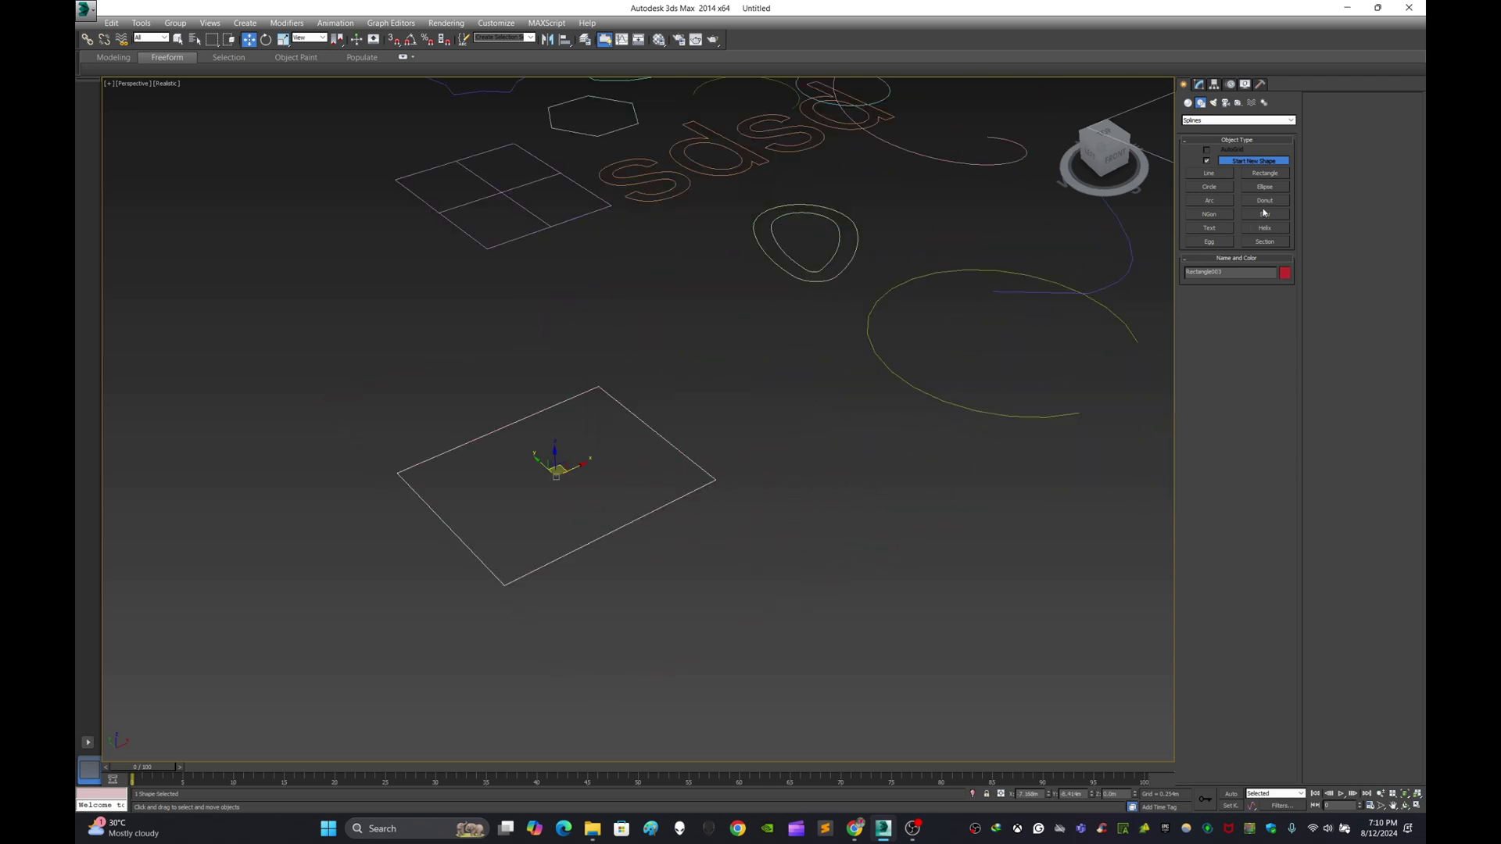
click(1199, 84)
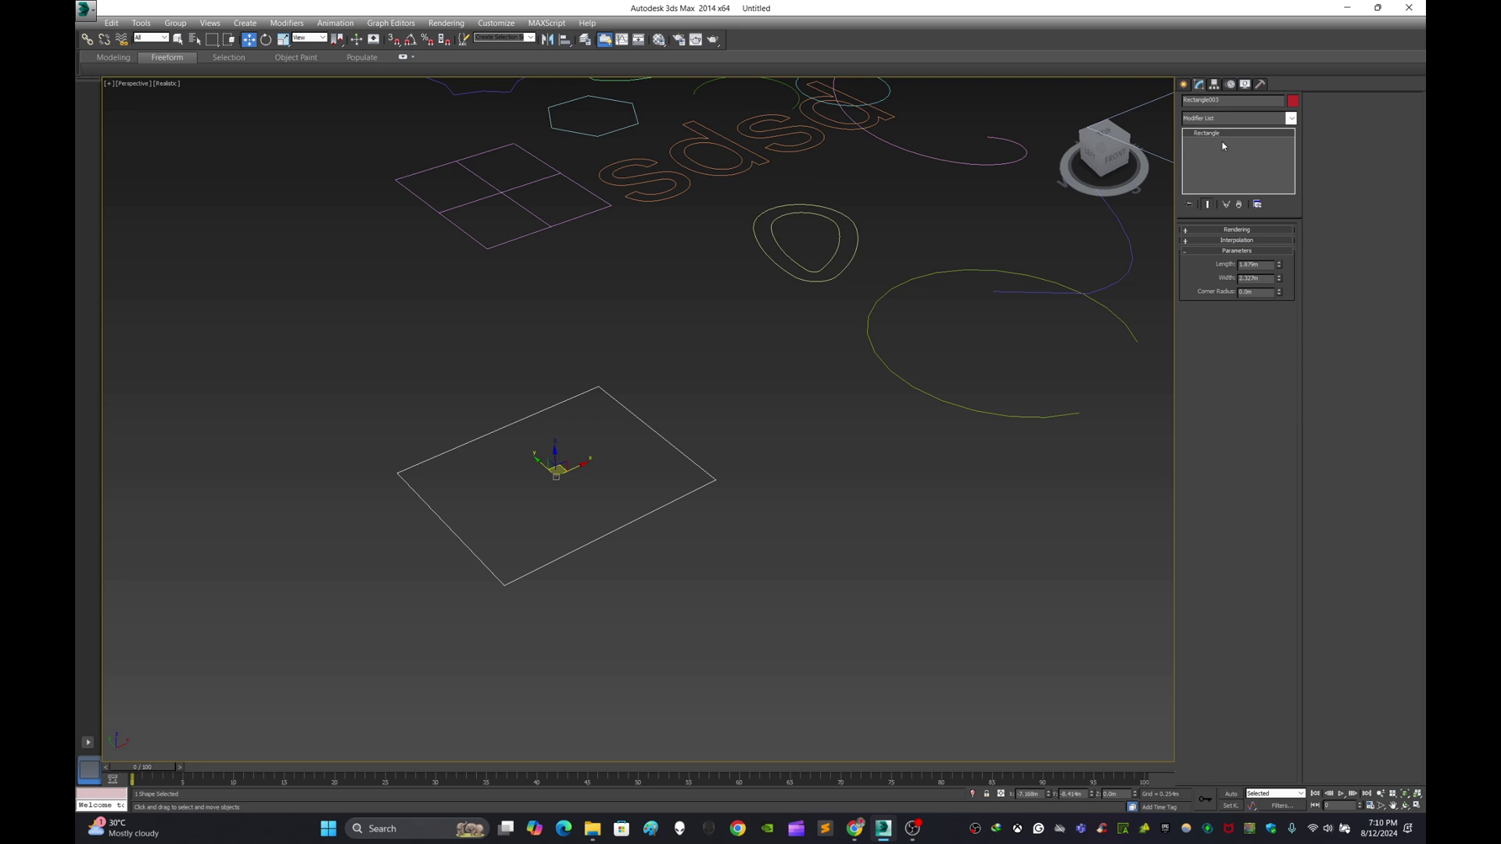
click(1186, 231)
click(1187, 240)
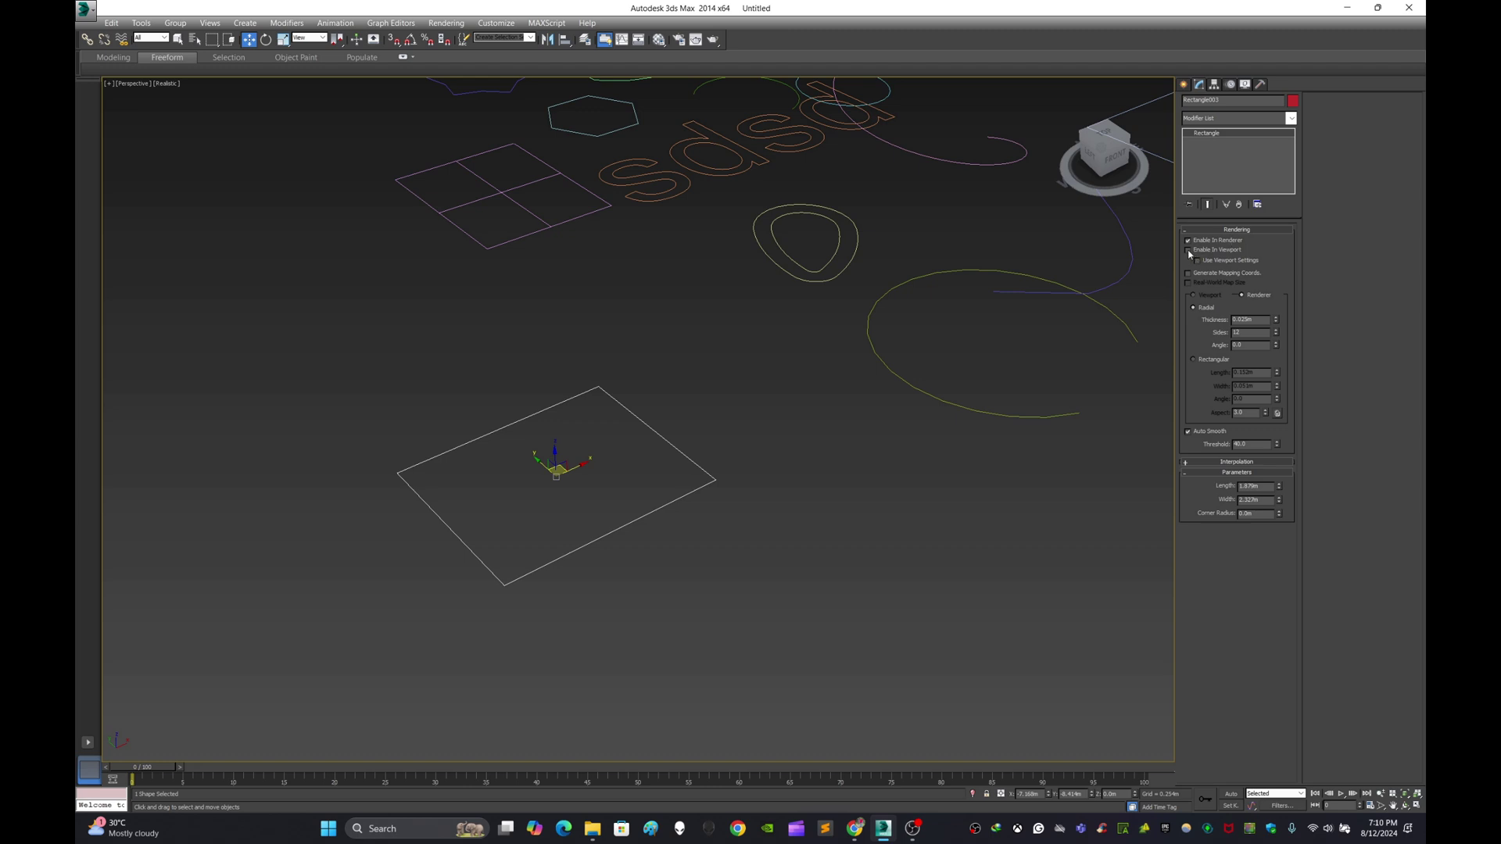
click(1187, 250)
scroll(553, 585, up, 10)
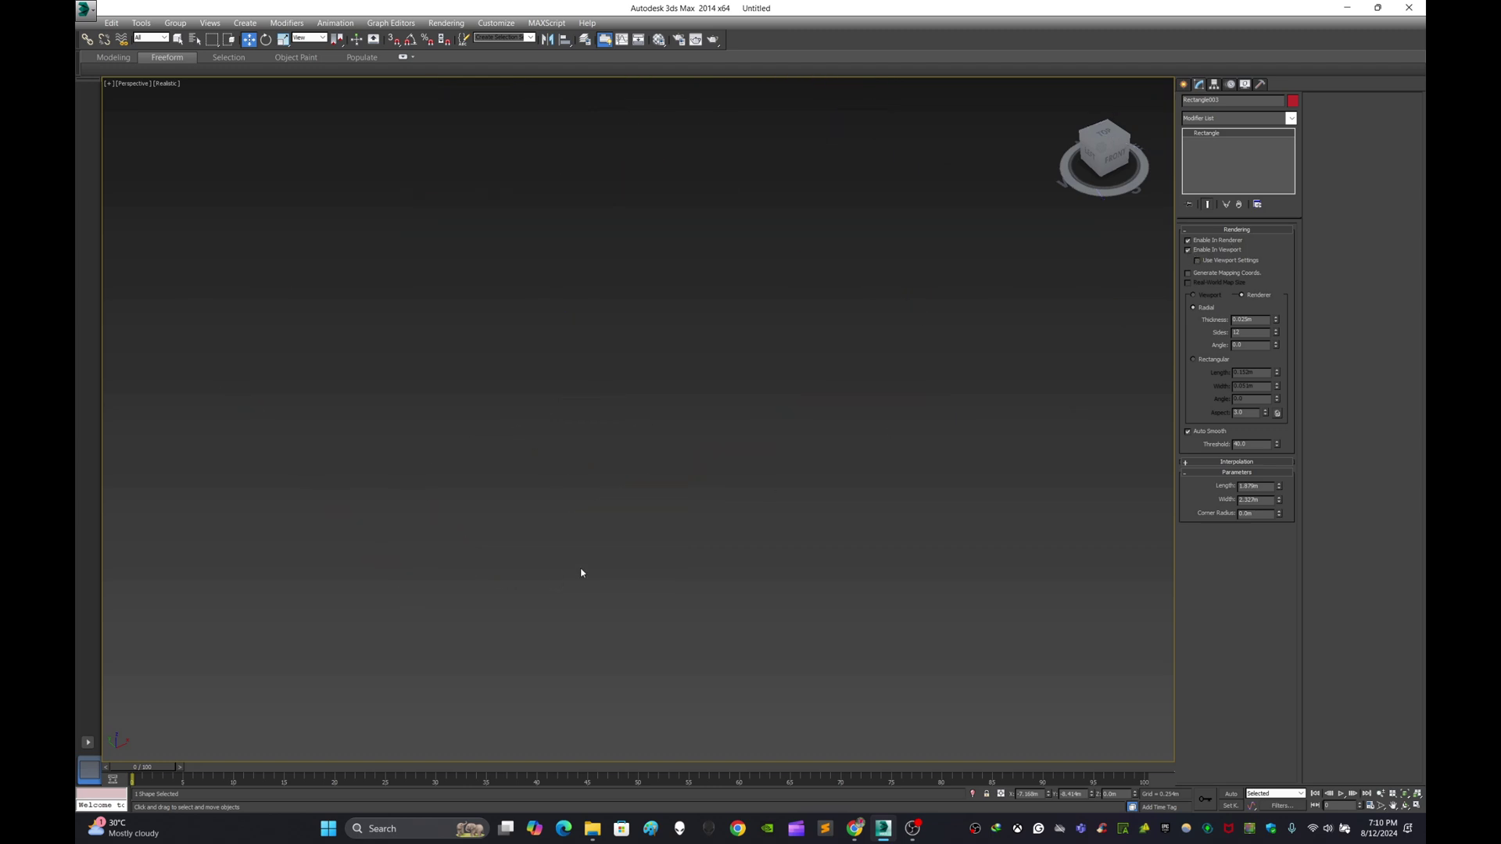
scroll(612, 555, down, 5)
middle_drag(623, 543, 659, 544)
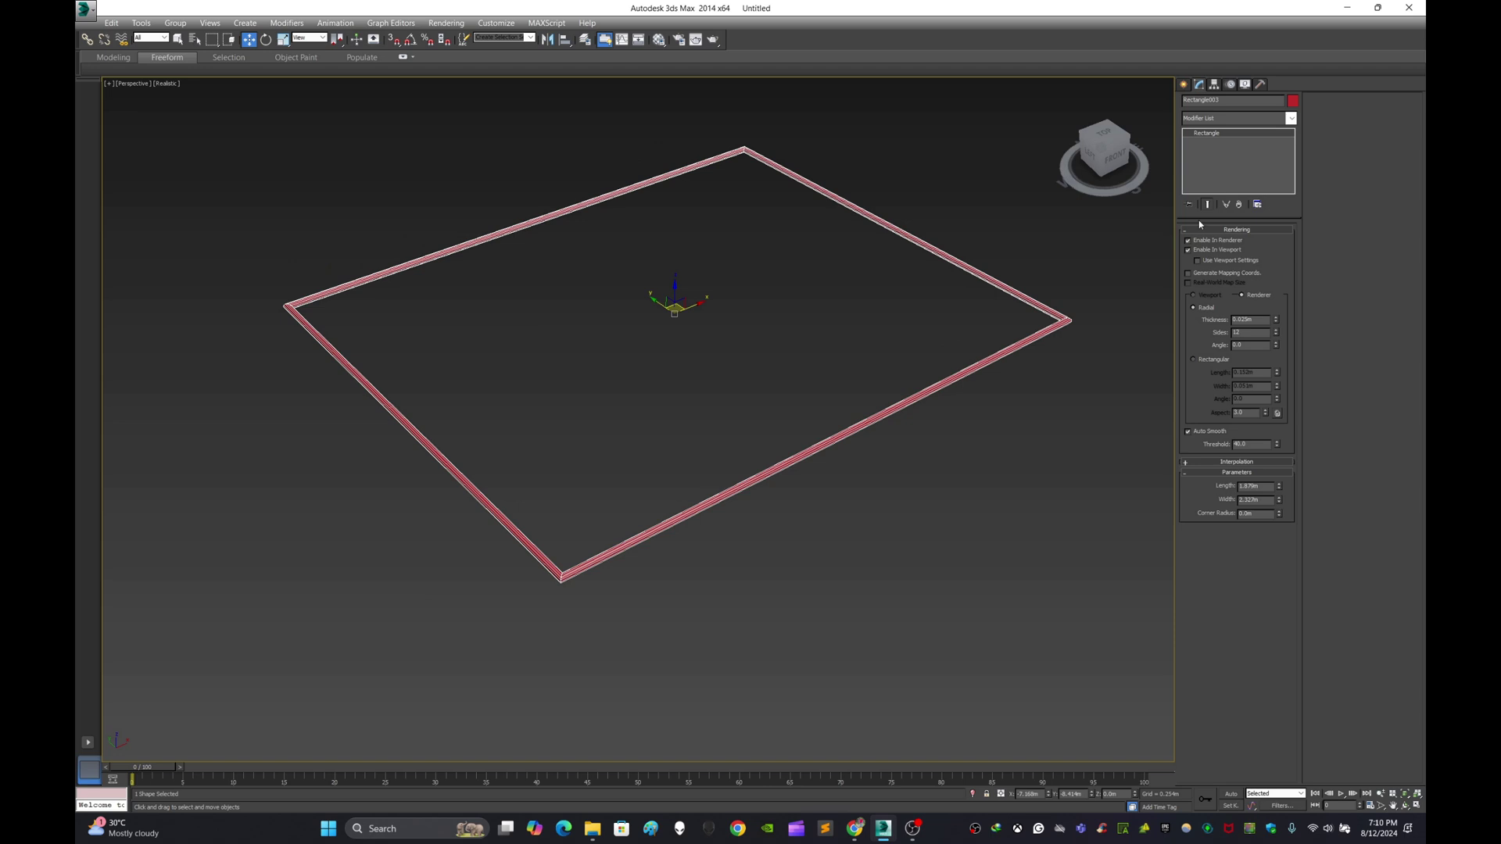
click(1187, 250)
click(1188, 250)
Step: Increase the red rectangle's radial thickness to about 0.33 m and reduce its number of rendering sides
drag(1278, 321, 1267, 520)
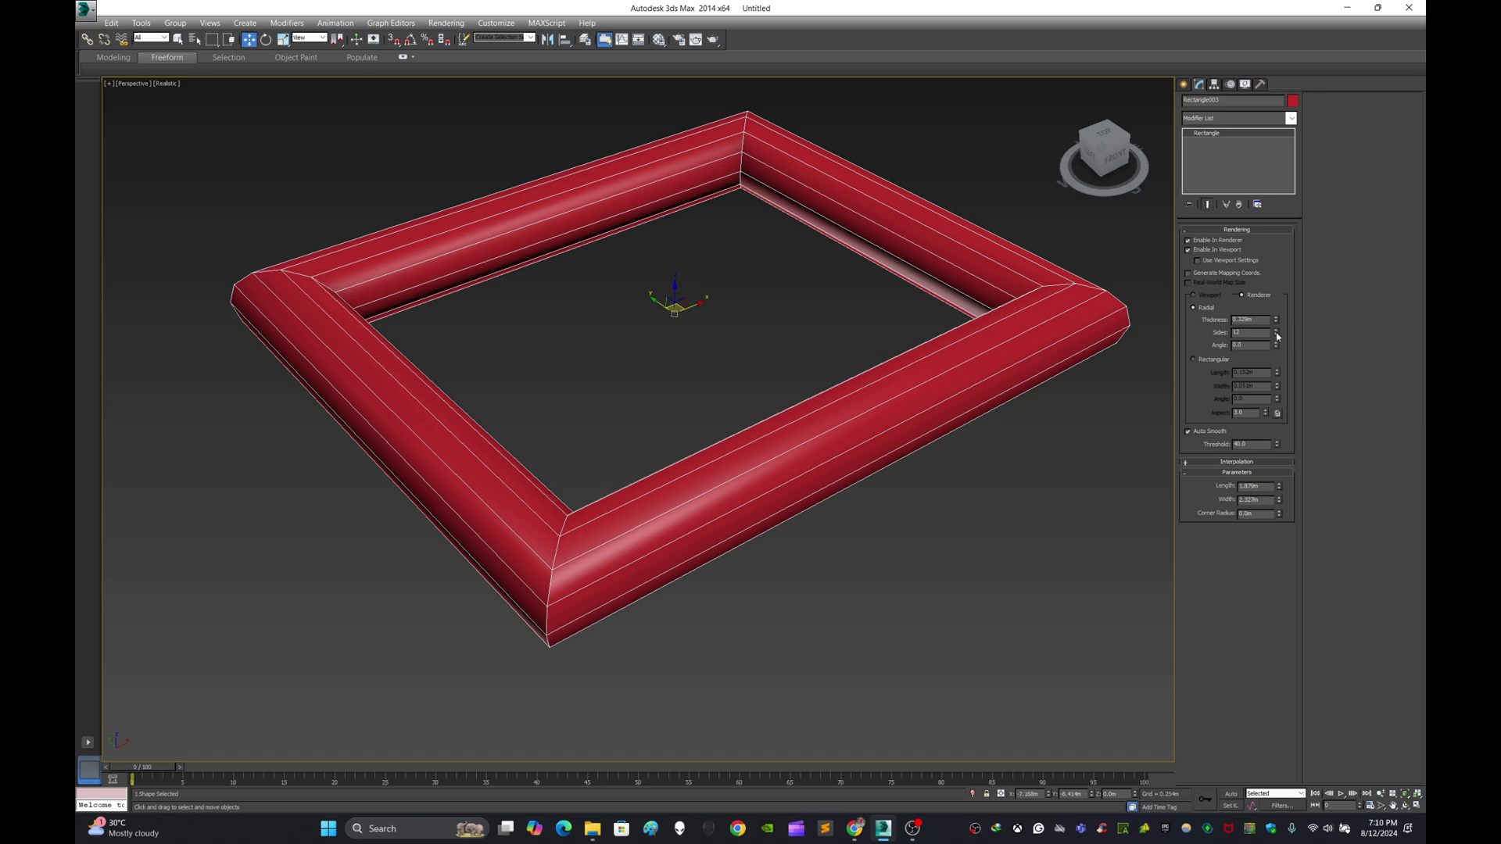
mouse_move(1277, 336)
mouse_down()
mouse_move(1279, 227)
mouse_move(1288, 363)
mouse_move(1285, 344)
mouse_up()
click(884, 571)
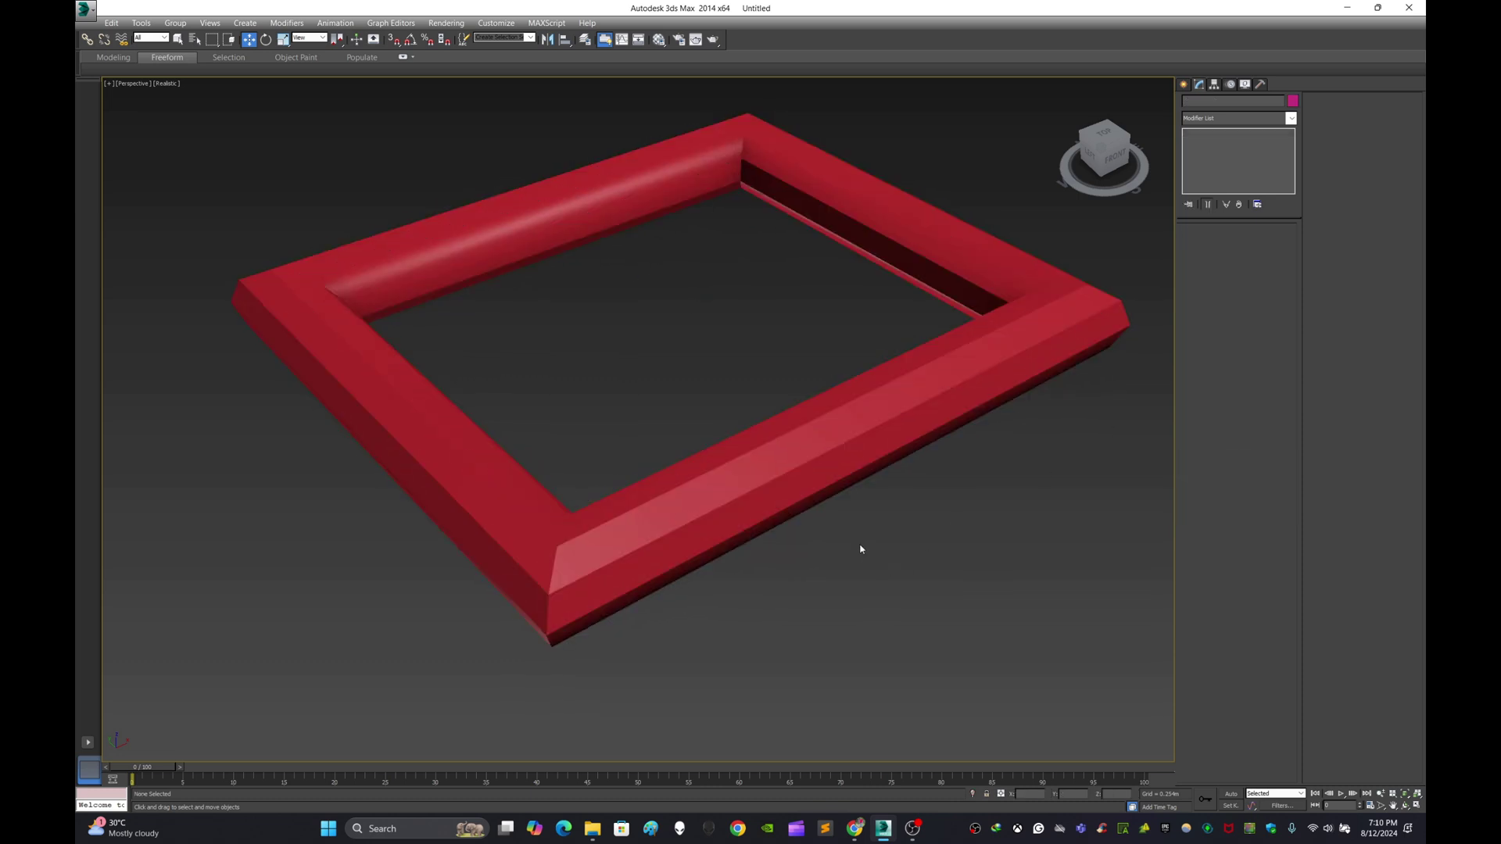
scroll(869, 500, down, 5)
click(885, 494)
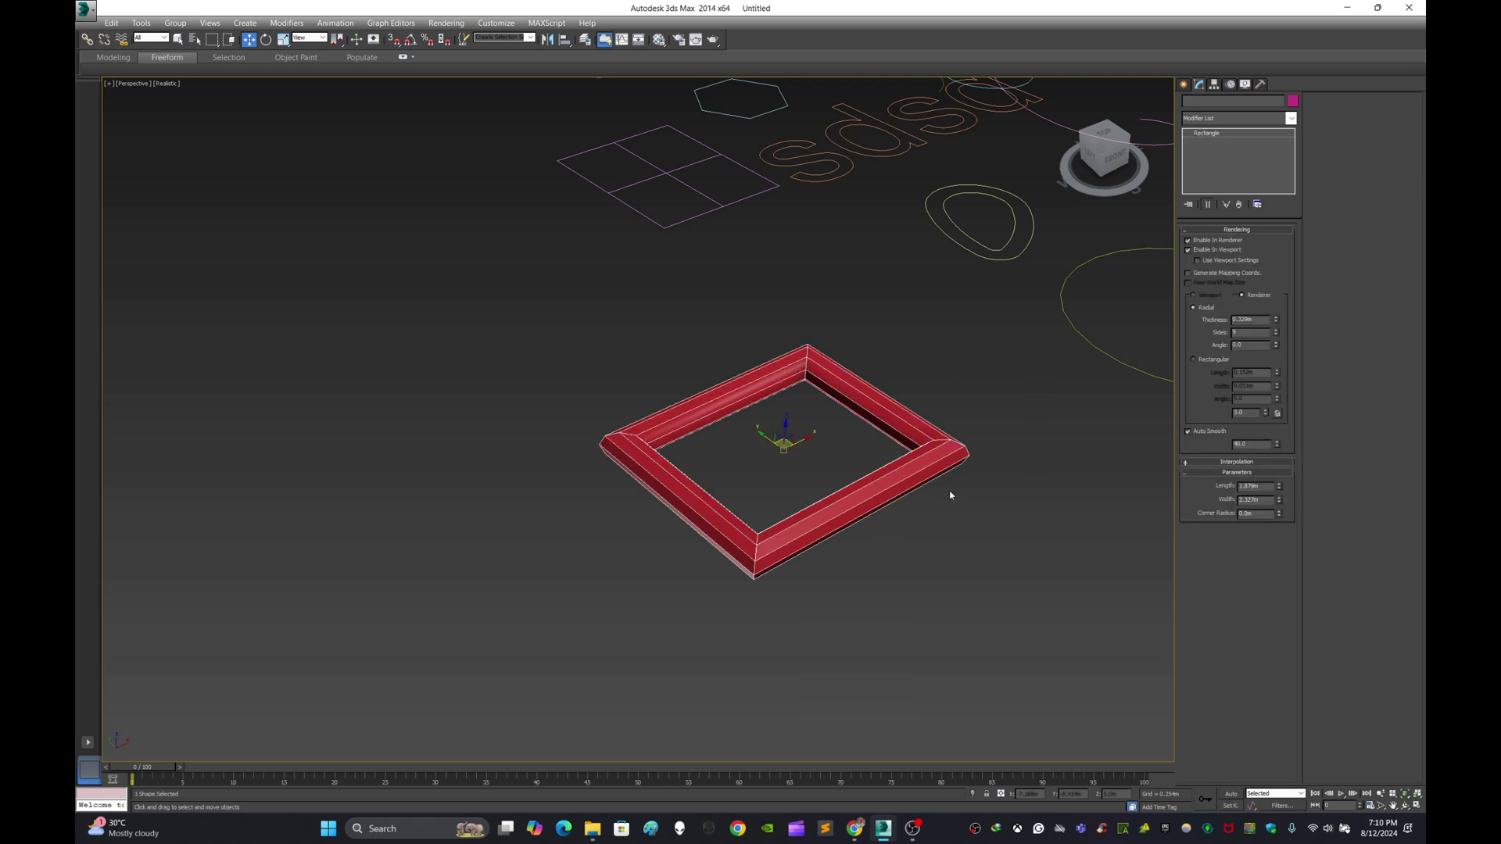
middle_drag(1057, 447, 805, 538)
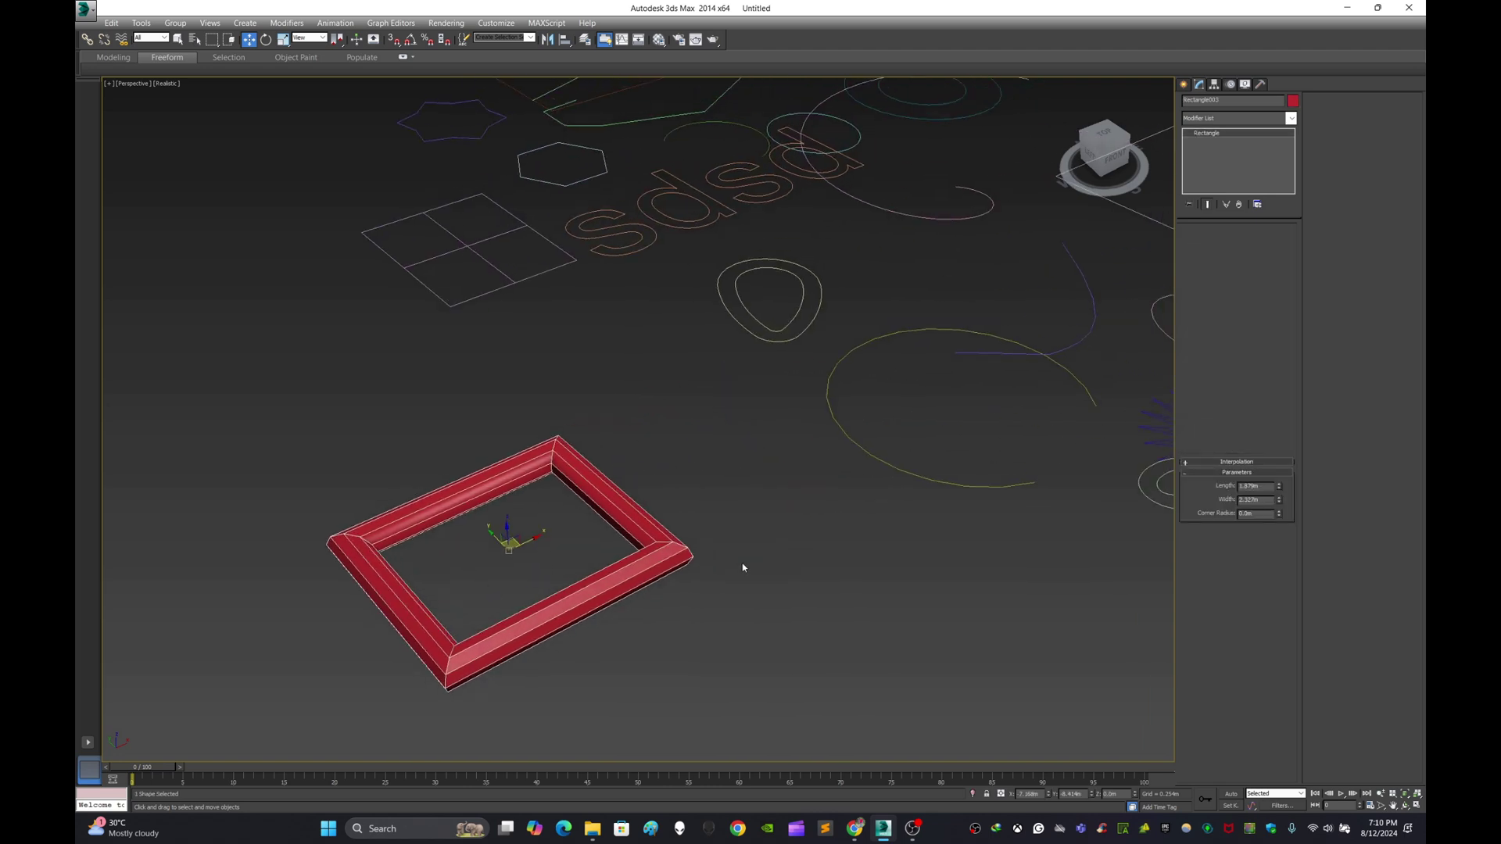
drag(743, 502, 630, 617)
Step: Draw two thick rendered circles in a row beside the red rectangle, the first with a radius of about 1.1 m
middle_drag(727, 586, 774, 652)
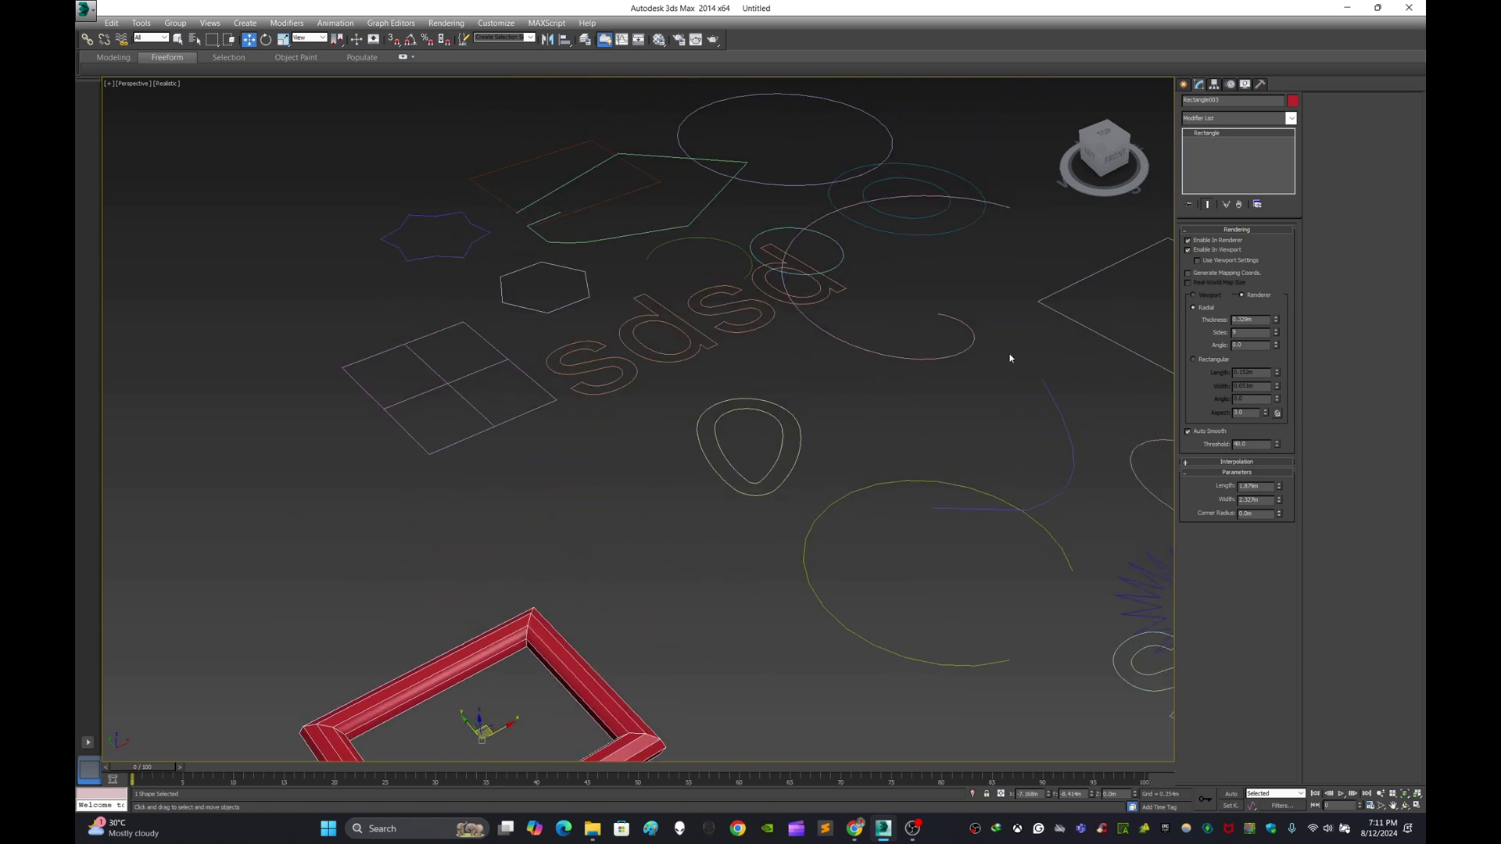
middle_drag(1010, 358, 903, 328)
click(1183, 84)
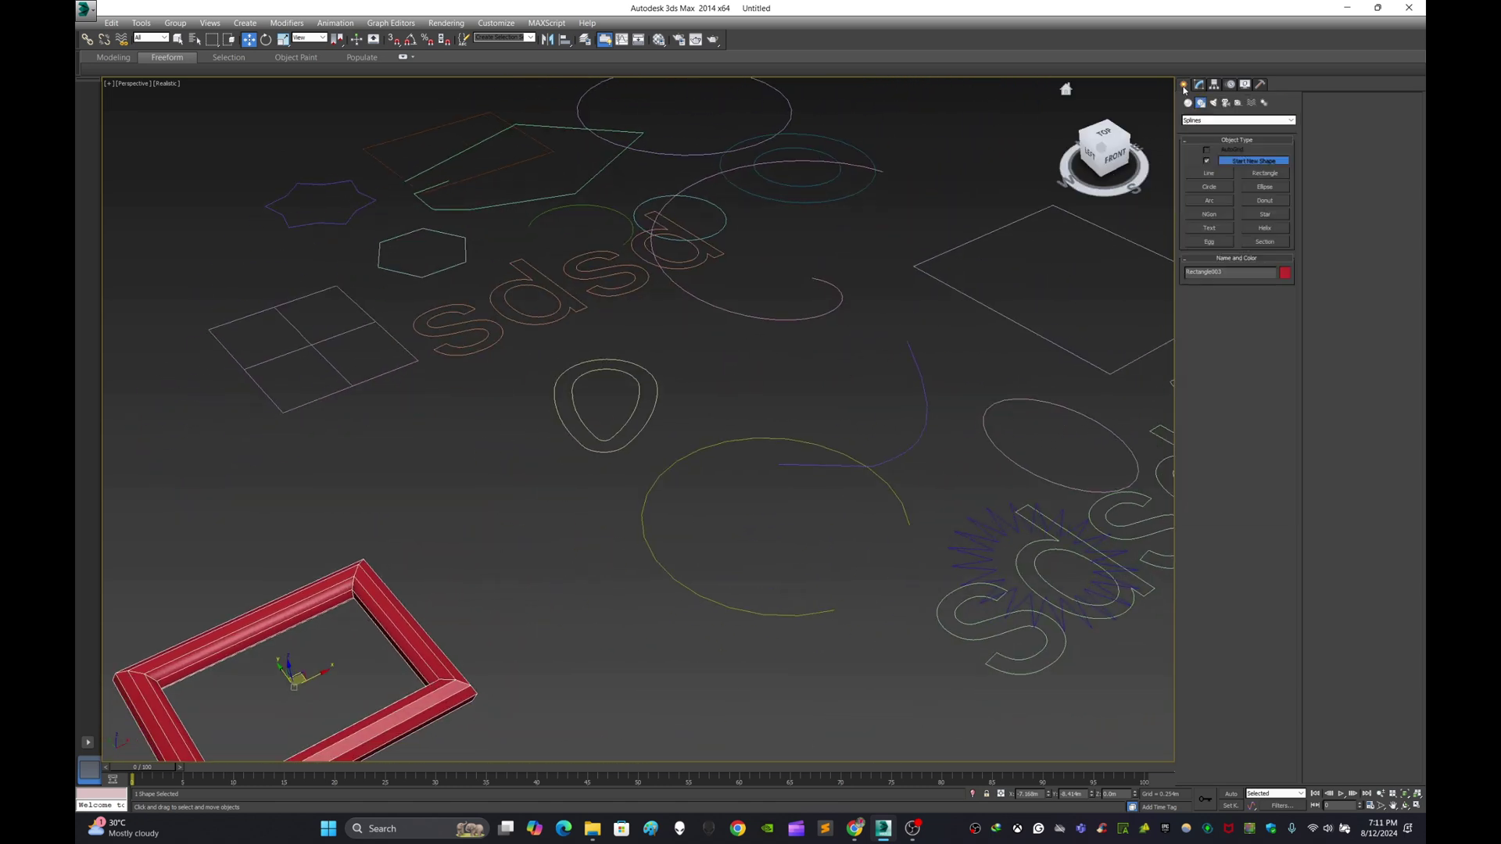
click(1224, 189)
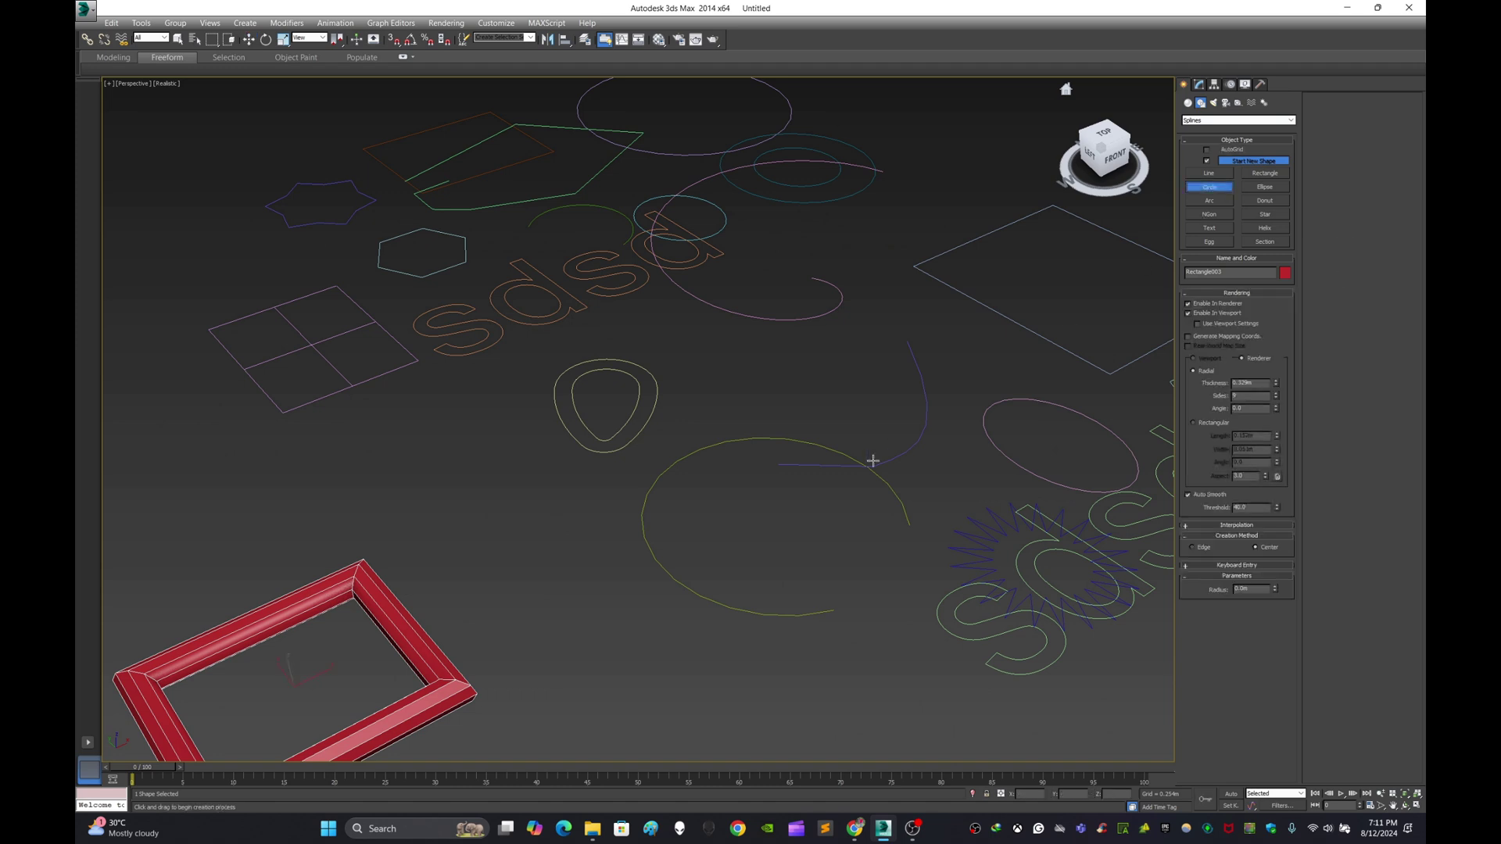
middle_drag(870, 462, 808, 385)
drag(738, 403, 770, 487)
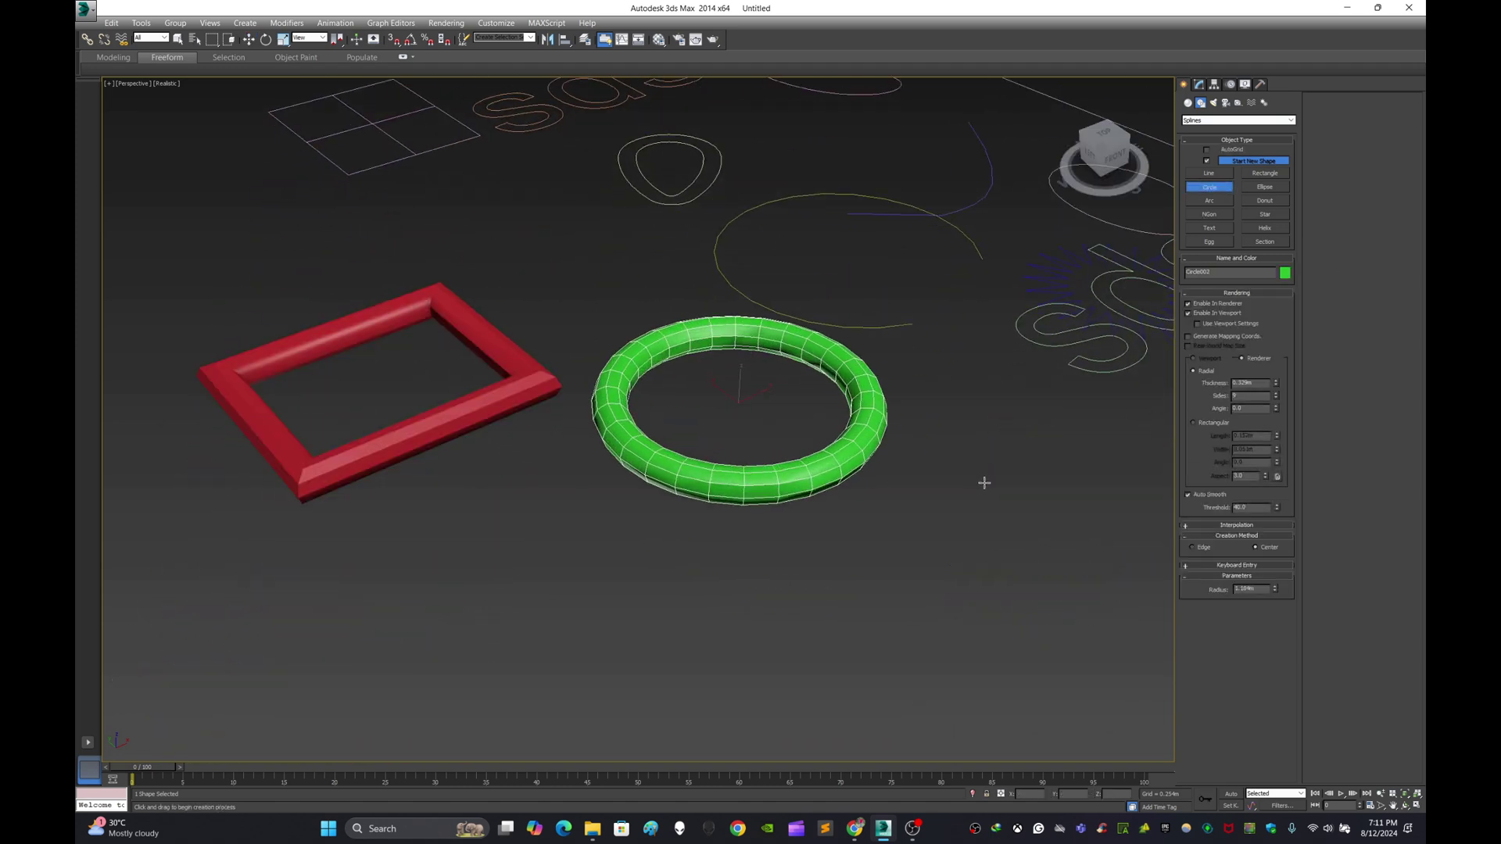
middle_drag(1013, 441, 819, 540)
drag(805, 554, 841, 634)
Step: Draw a rendered ellipse about 1.8 m long next to the second circle
click(1265, 187)
drag(977, 535, 1029, 754)
scroll(930, 533, down, 6)
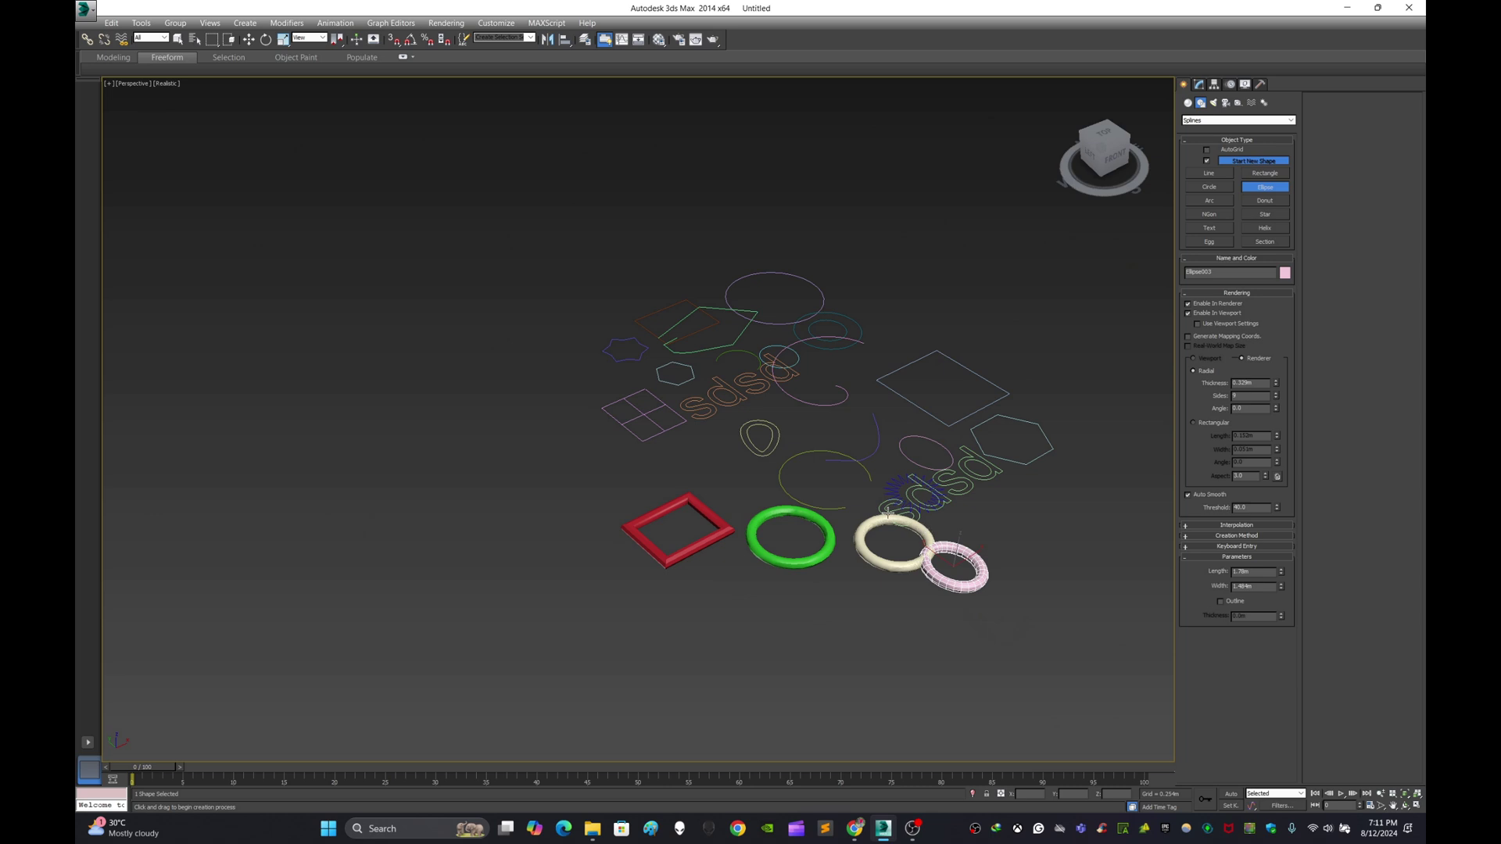
Step: Draw three rendered NGon hexagons with radii of about 2 m on the other side of the red rectangle
middle_drag(831, 510, 985, 482)
scroll(727, 466, up, 3)
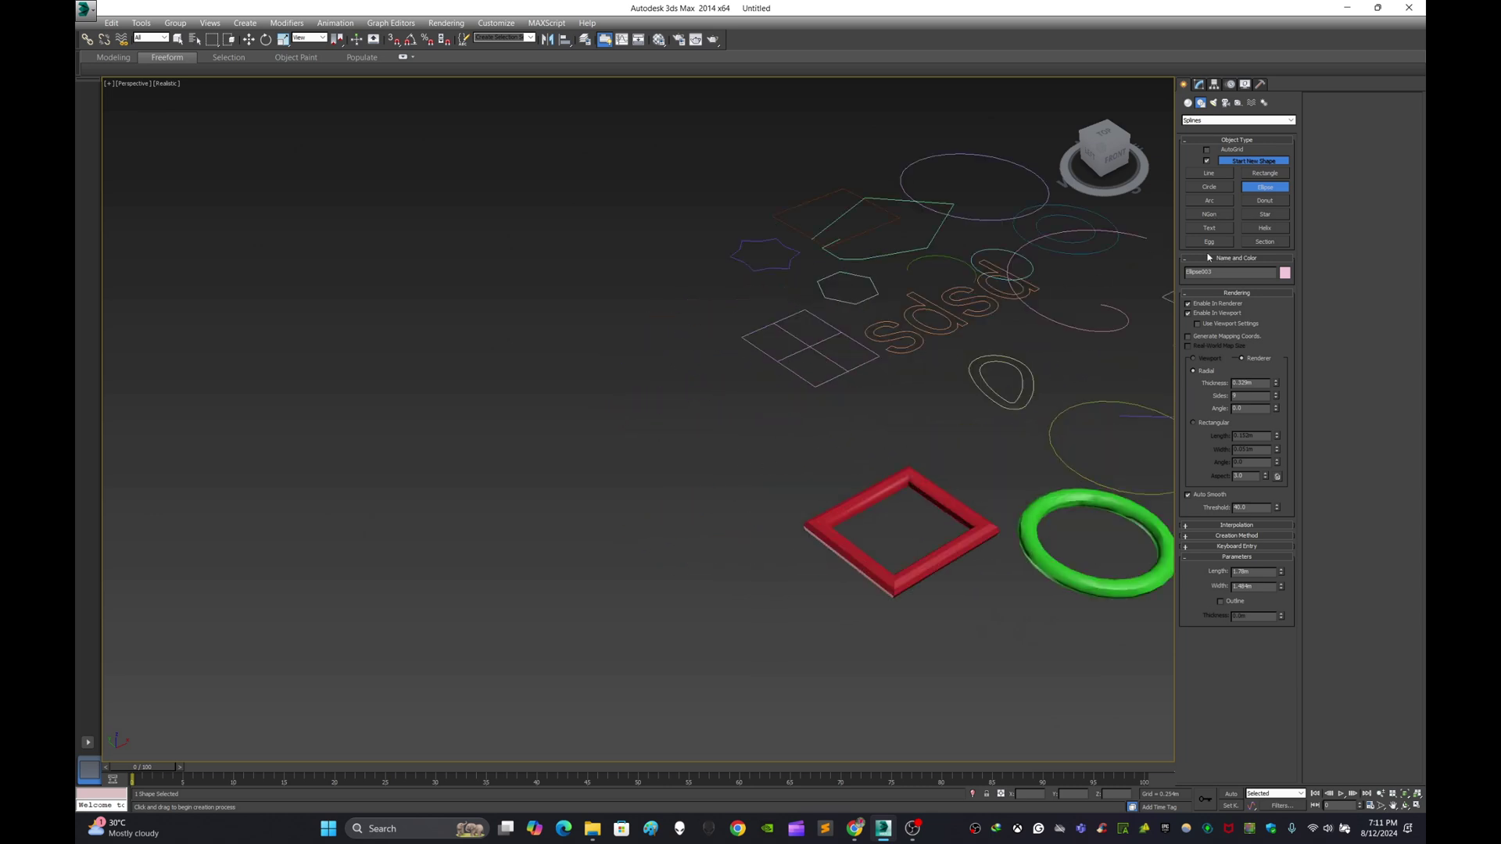
click(1220, 215)
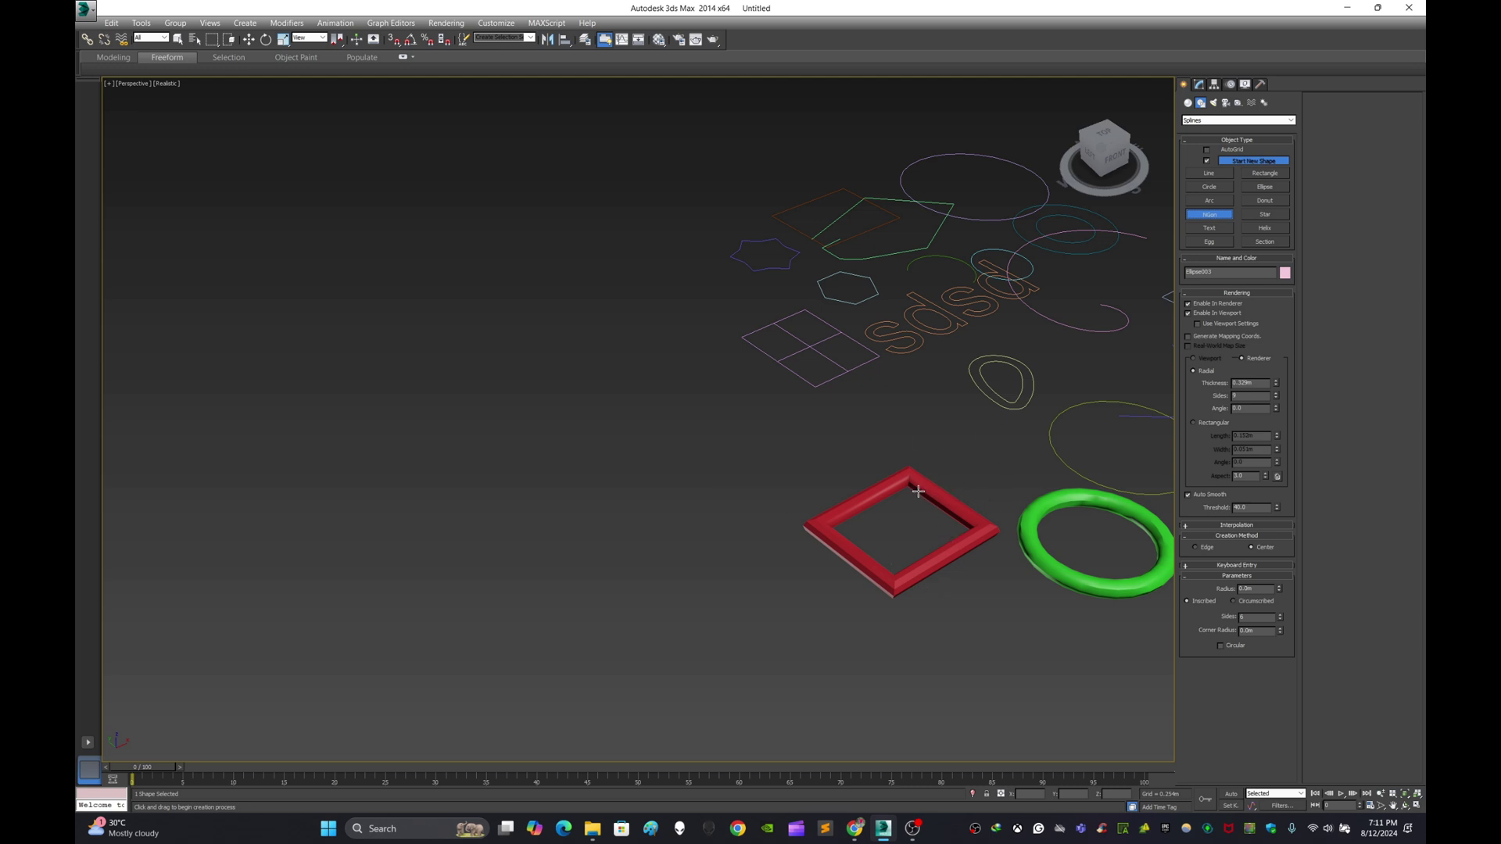
drag(696, 431, 716, 519)
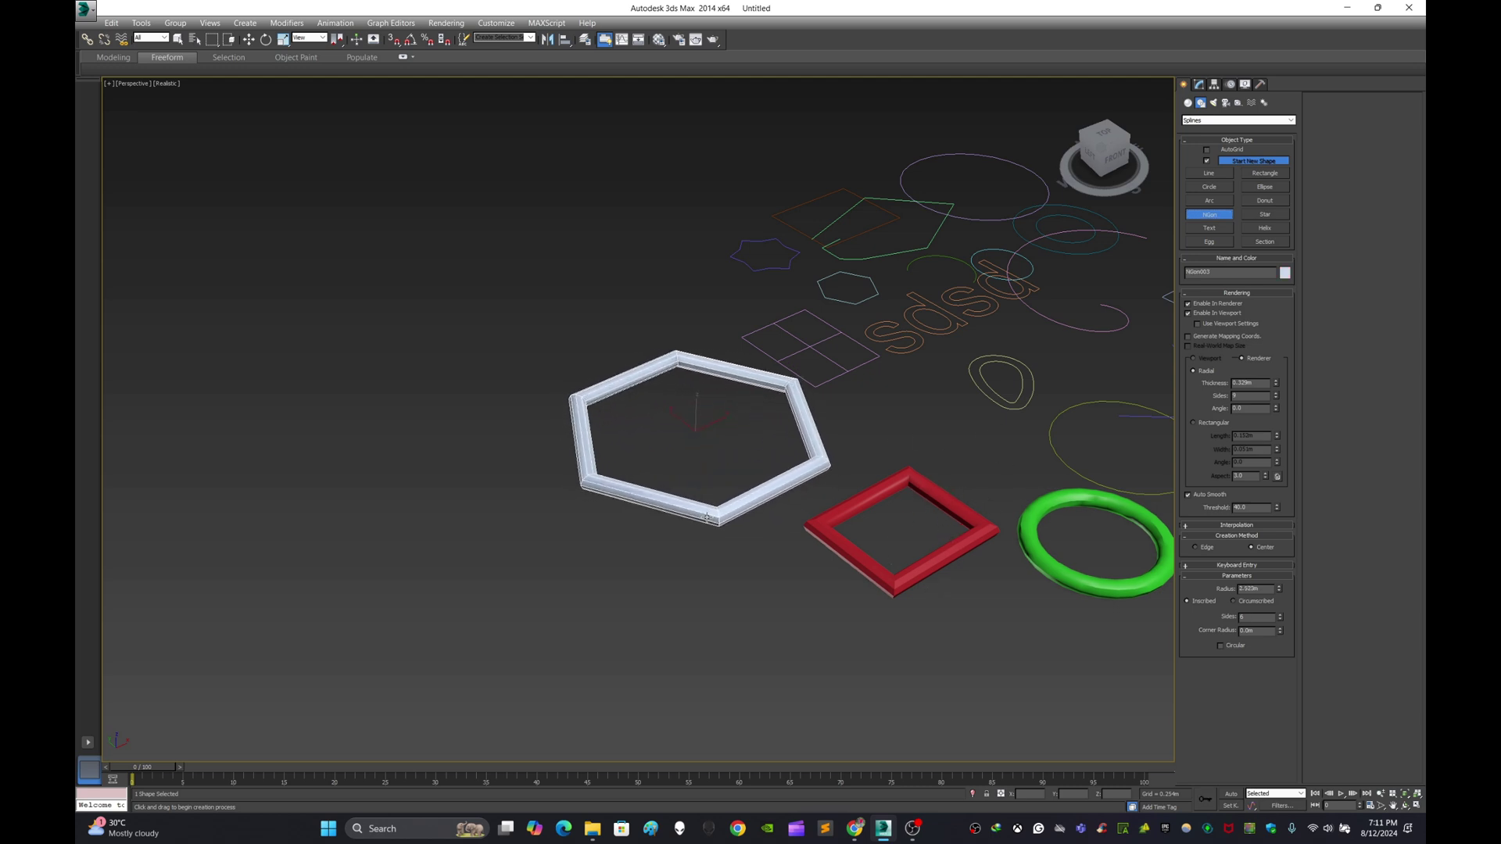
drag(426, 467, 473, 547)
drag(632, 547, 674, 664)
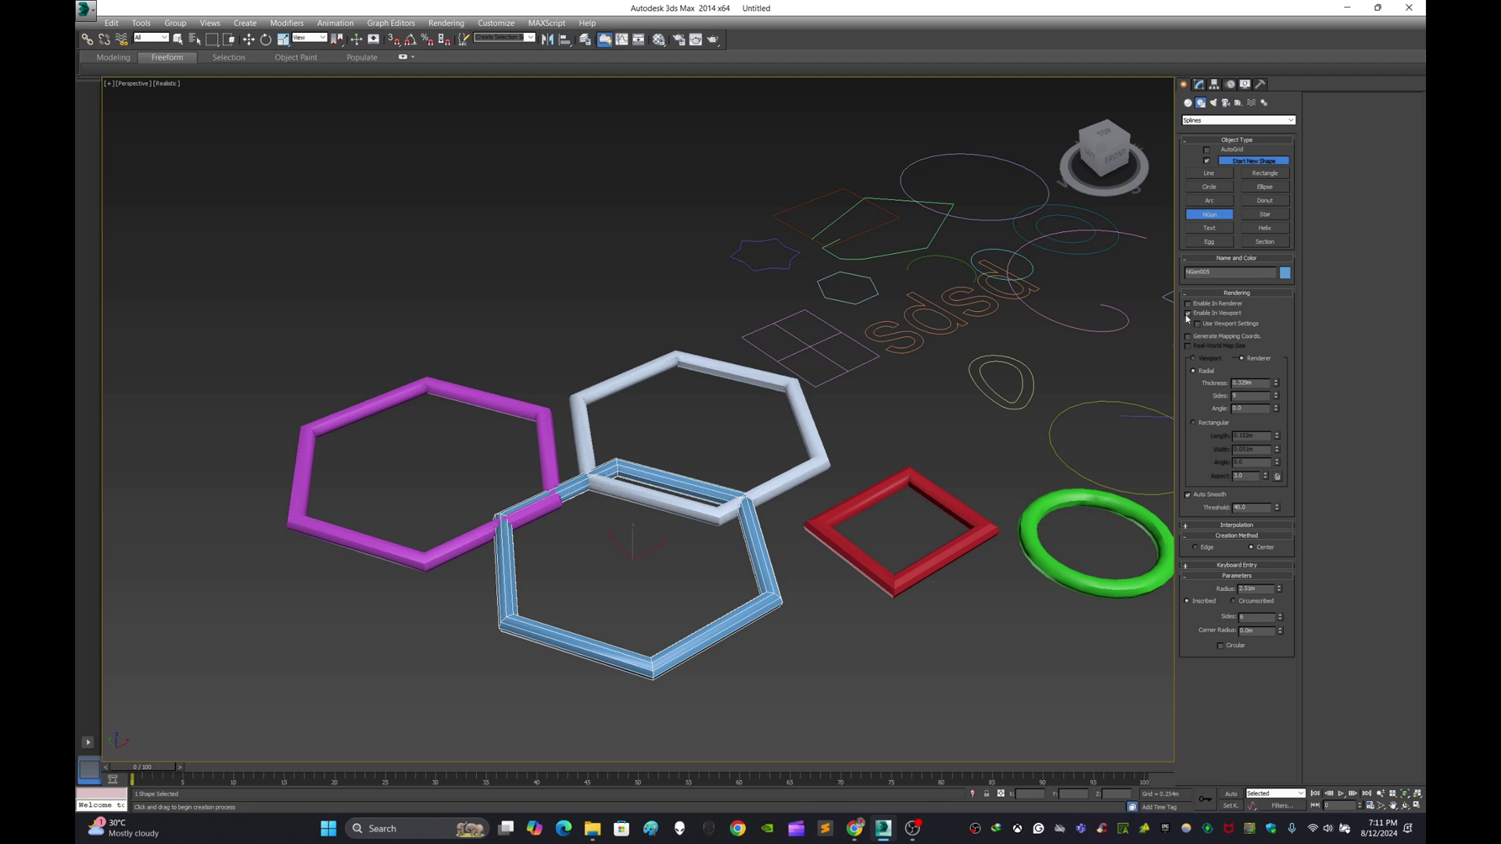
Step: Toggle viewport rendering of the newest hexagon off and on several times to compare its display
click(1187, 314)
click(1187, 314)
click(1187, 313)
click(1187, 314)
click(1188, 313)
click(1187, 313)
Step: Draw three more rendered hexagons in front of the existing ones, the last with a radius of about 1.3 m
middle_drag(796, 426, 625, 314)
middle_drag(687, 367, 786, 315)
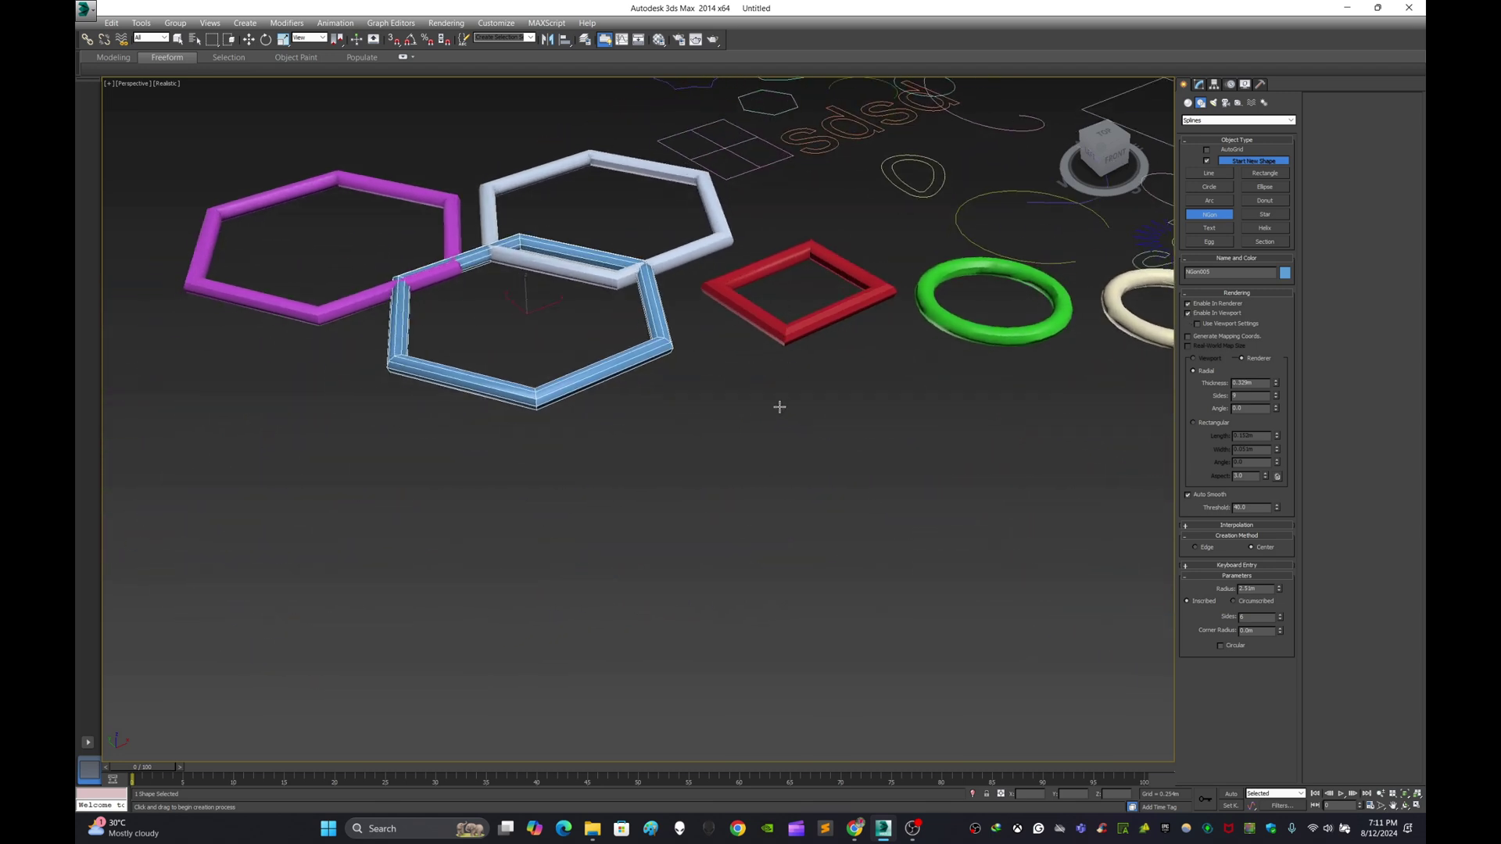
scroll(776, 414, down, 3)
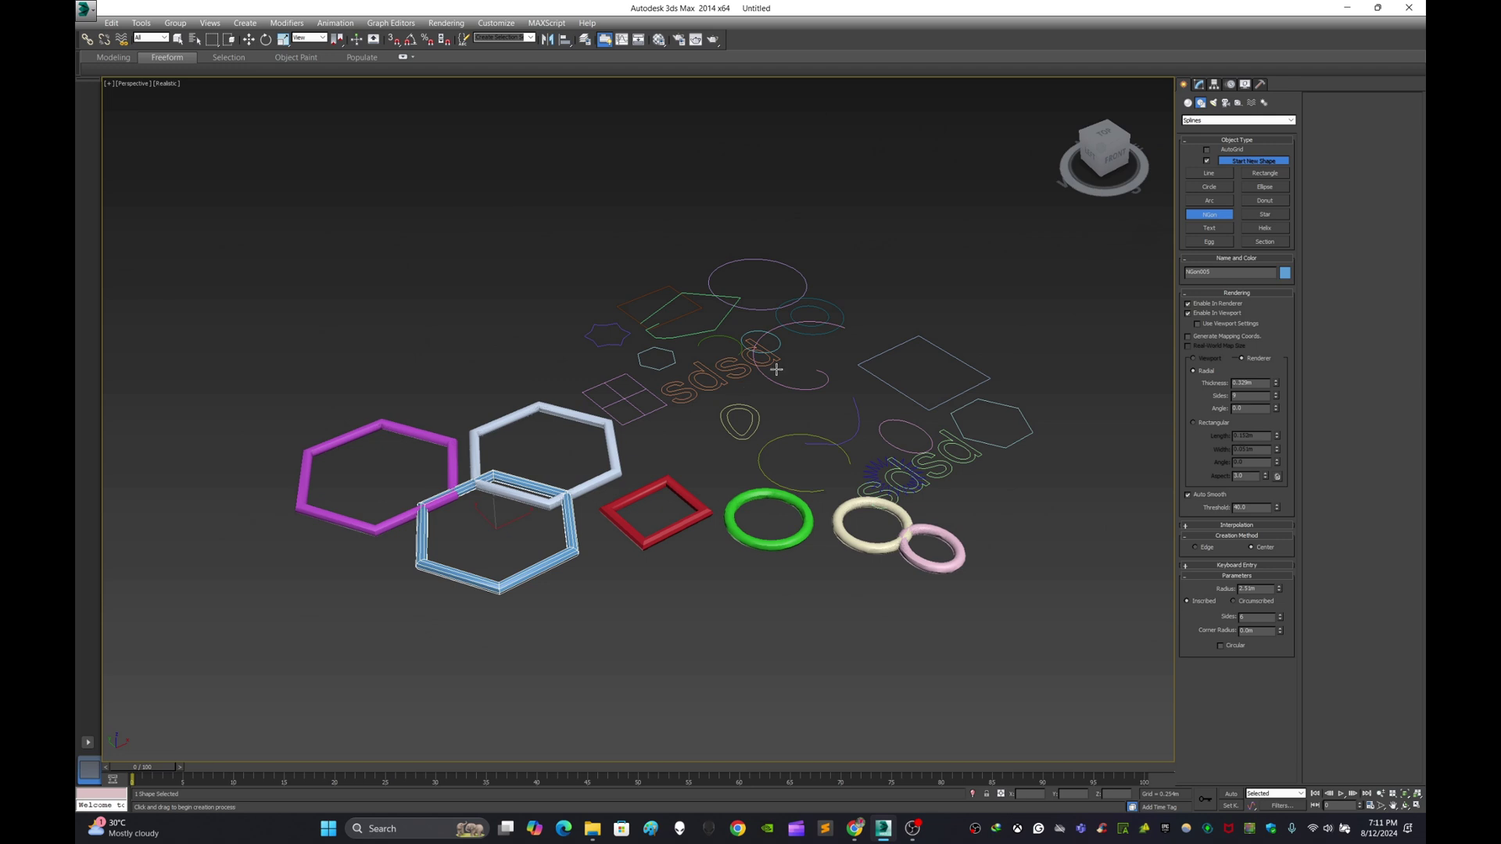
scroll(672, 480, up, 4)
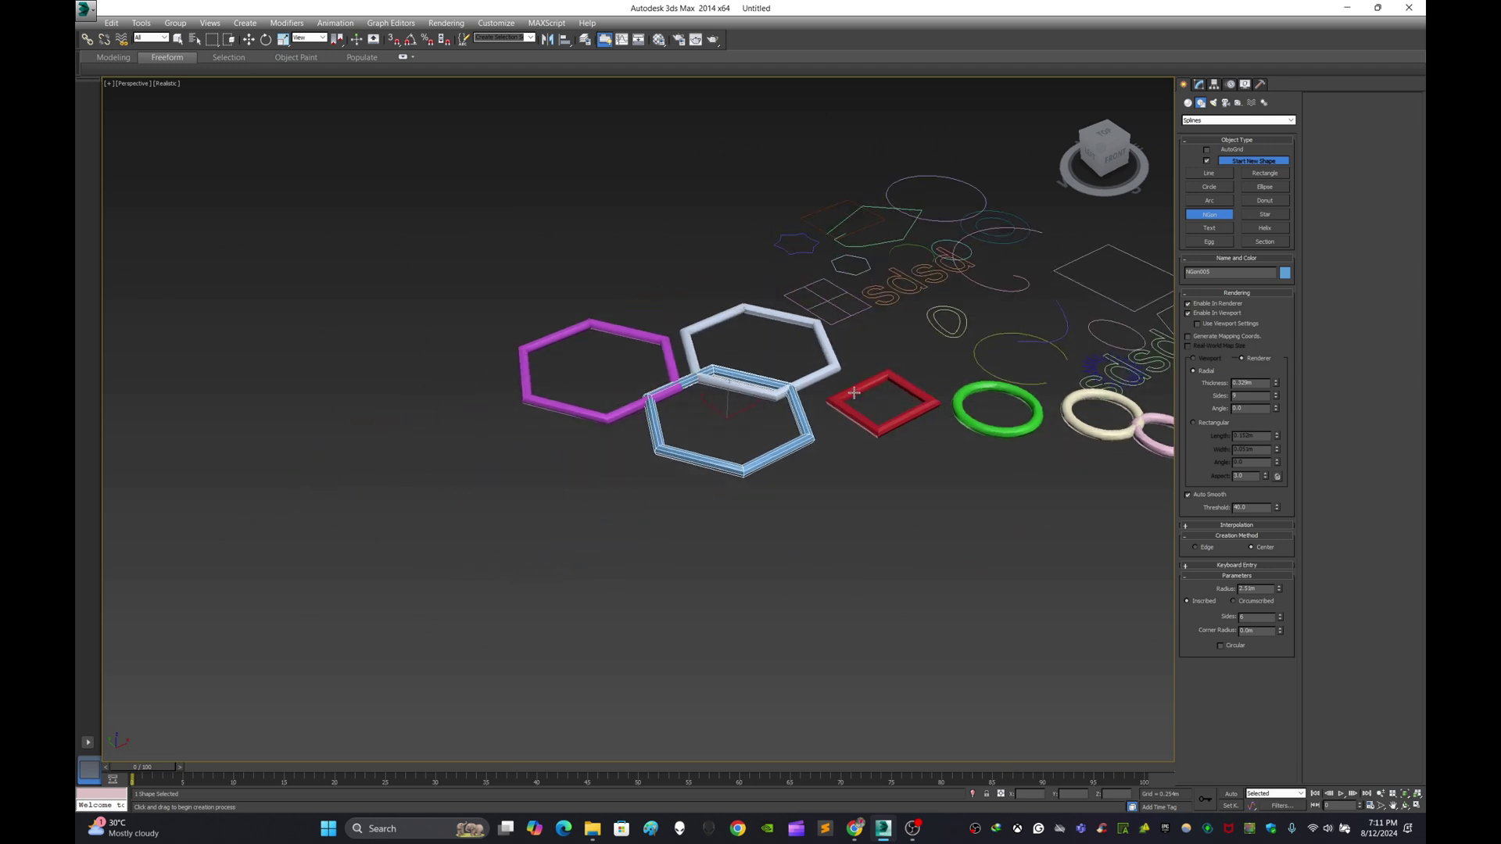
middle_drag(909, 384, 1051, 349)
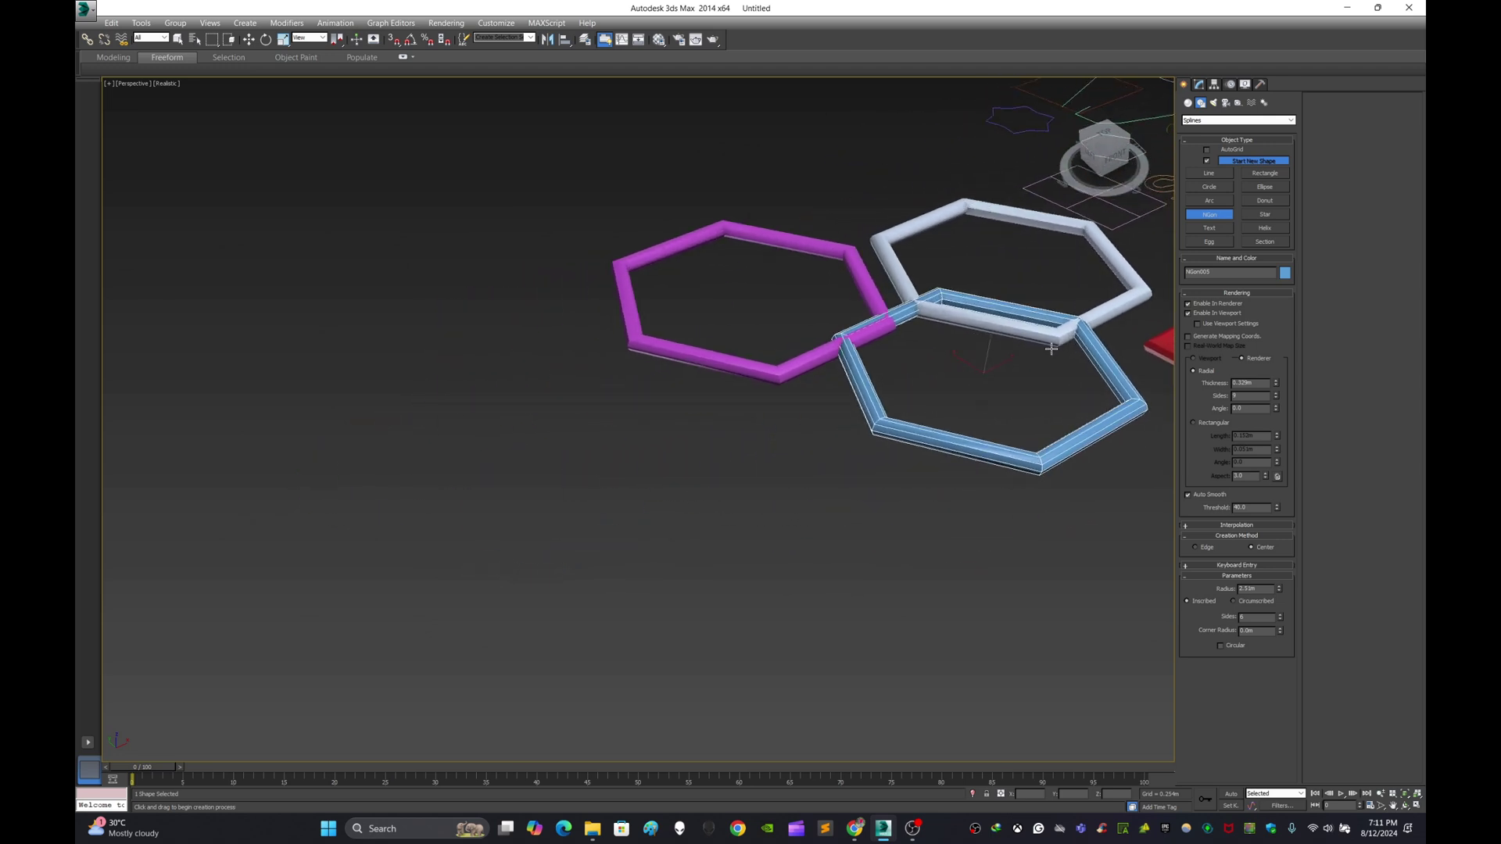
drag(752, 485, 857, 531)
middle_drag(992, 467, 799, 433)
drag(767, 459, 786, 503)
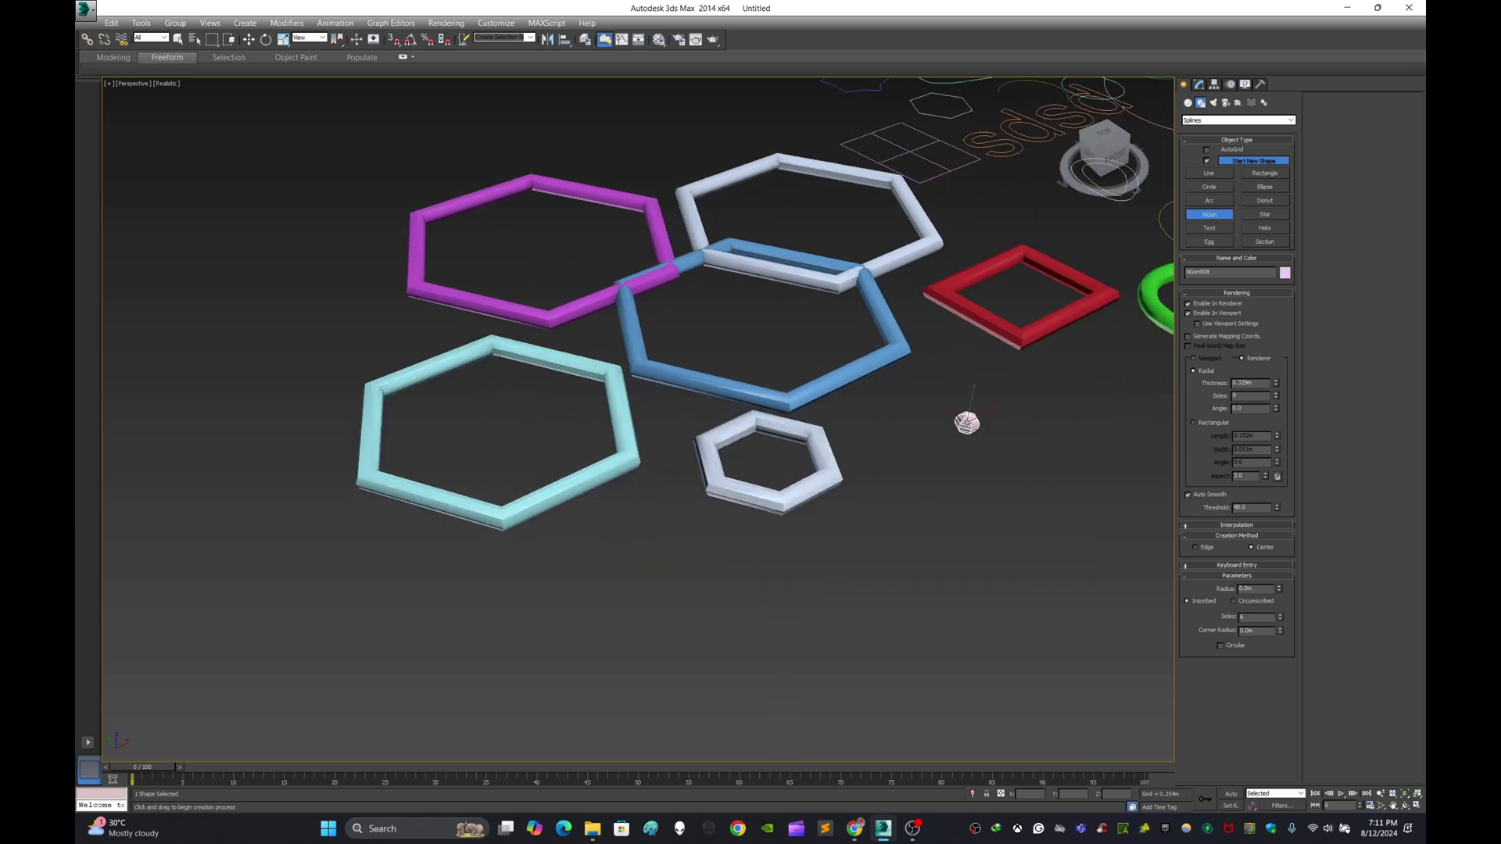
drag(965, 426, 995, 483)
middle_drag(1048, 359, 861, 434)
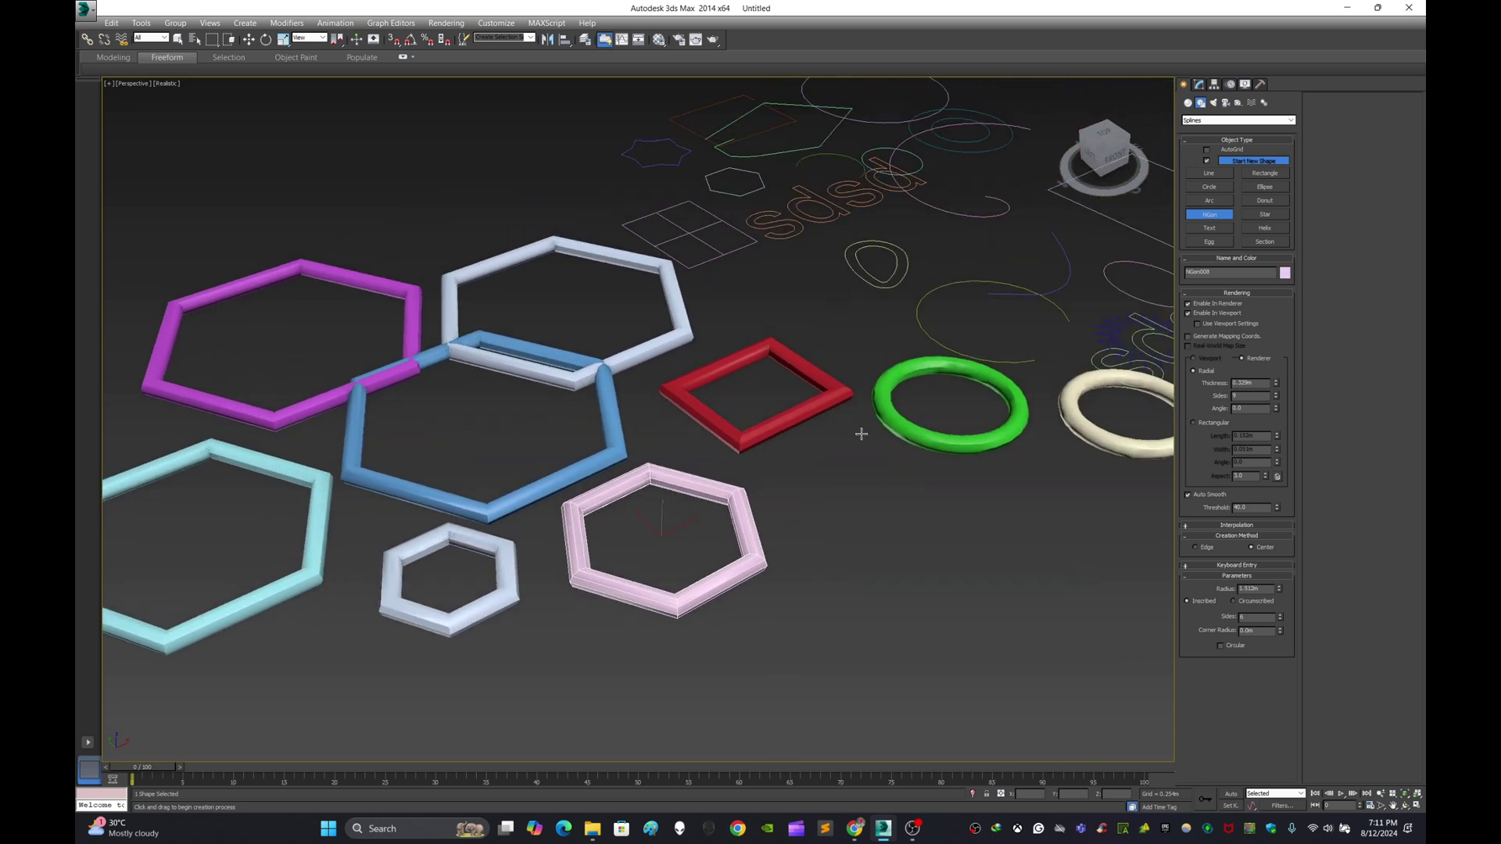
Step: Draw a rendered 21-pointed star in front of the circles with radii of about 1.9 m and 1.6 m
click(1276, 216)
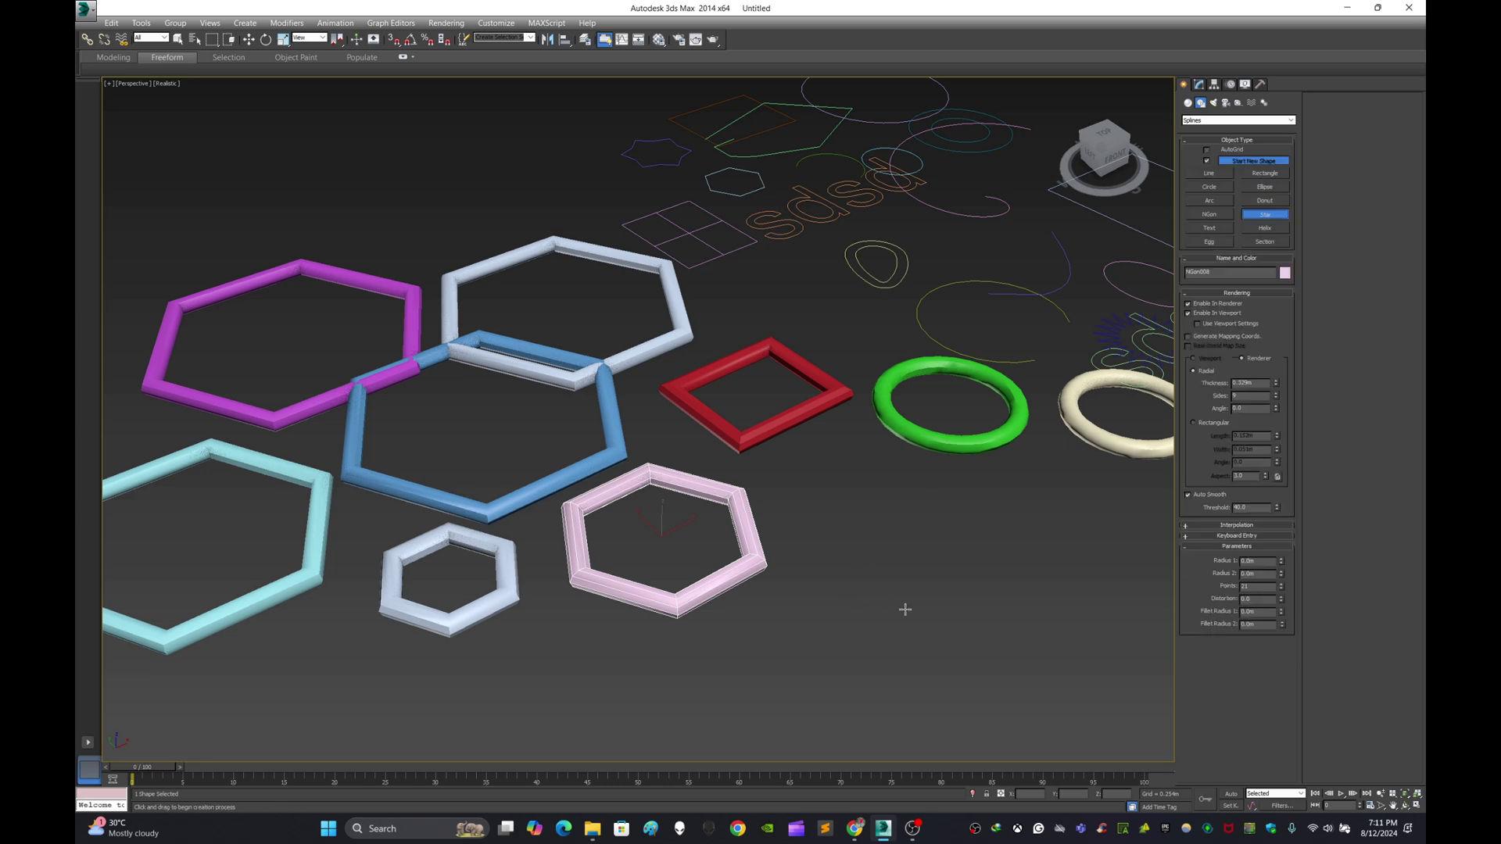
drag(952, 591, 1055, 739)
mouse_move(1011, 685)
mouse_down()
mouse_move(1026, 705)
mouse_move(1044, 681)
mouse_up()
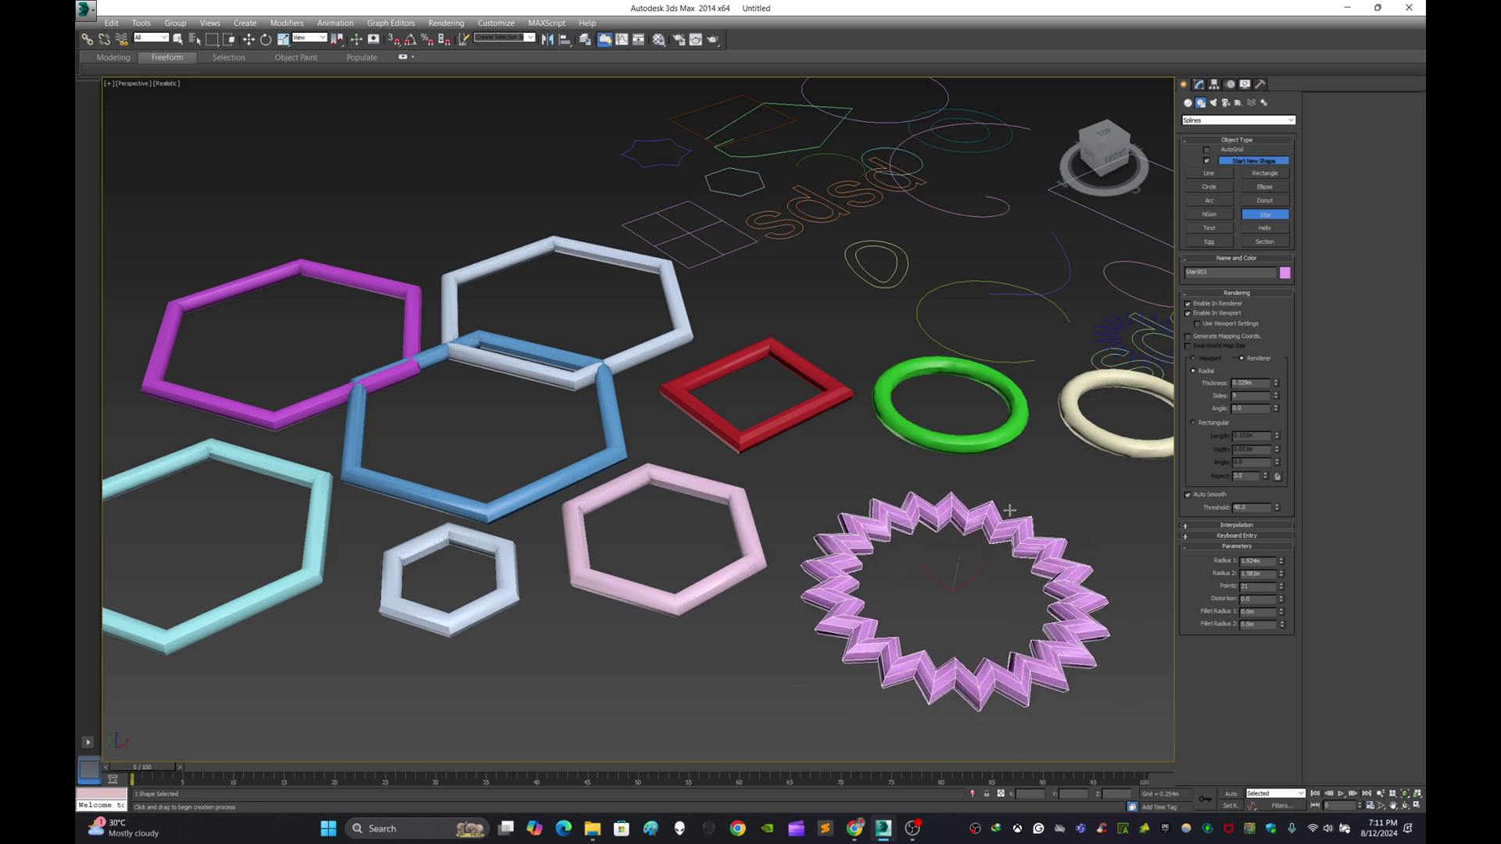
Step: Finish creating stars by switching to the Move tool and deselect the 21-pointed star
middle_drag(1009, 509, 817, 492)
scroll(832, 501, down, 3)
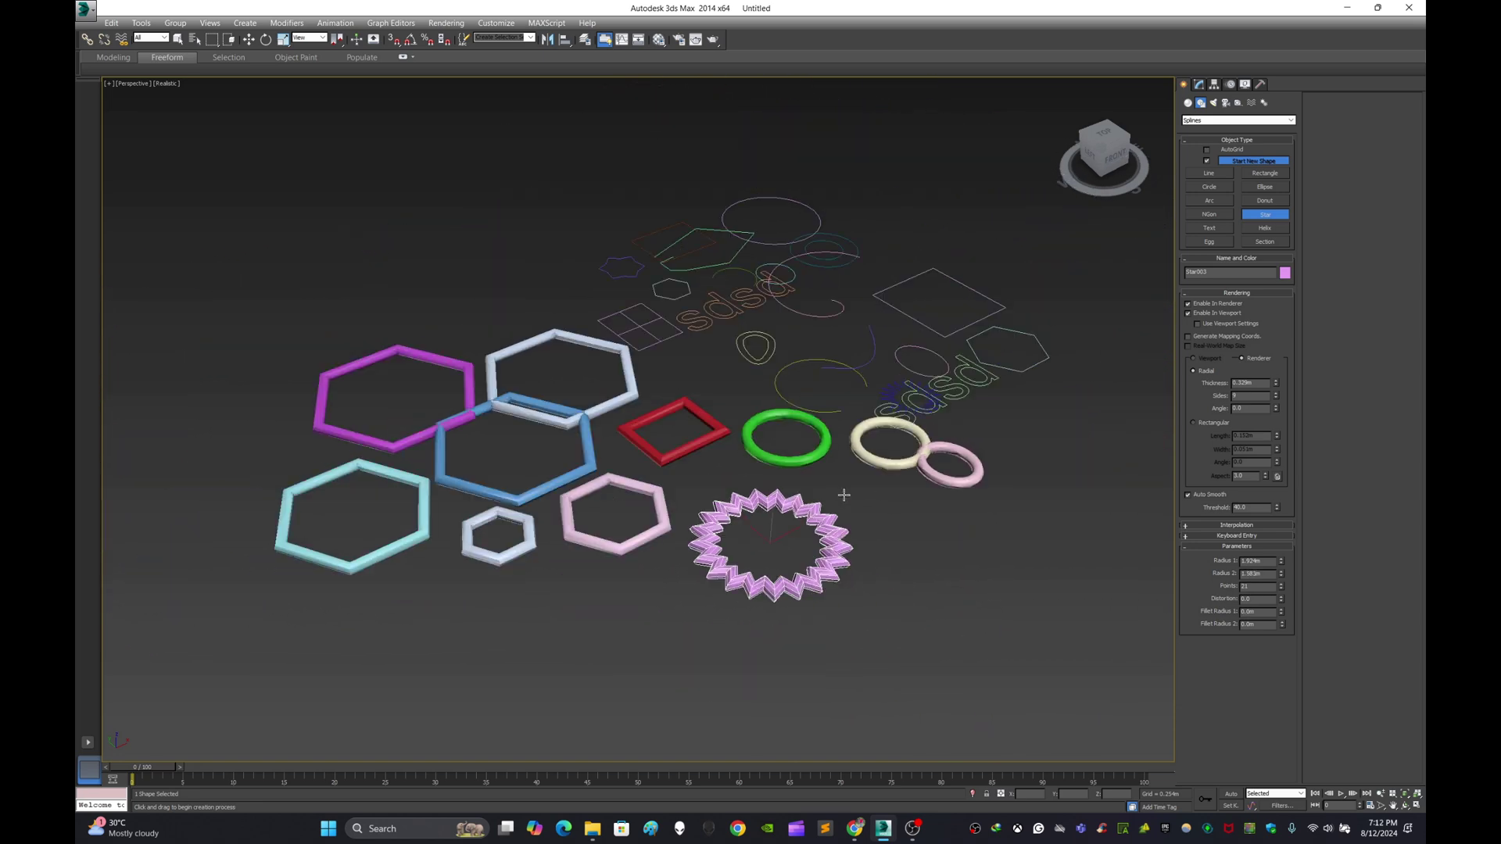
click(249, 41)
click(907, 183)
Step: Examine the thin spline outlines and the thick rendered shapes in the Perspective viewport from several angles and distances
alt+middle_drag(948, 240, 983, 276)
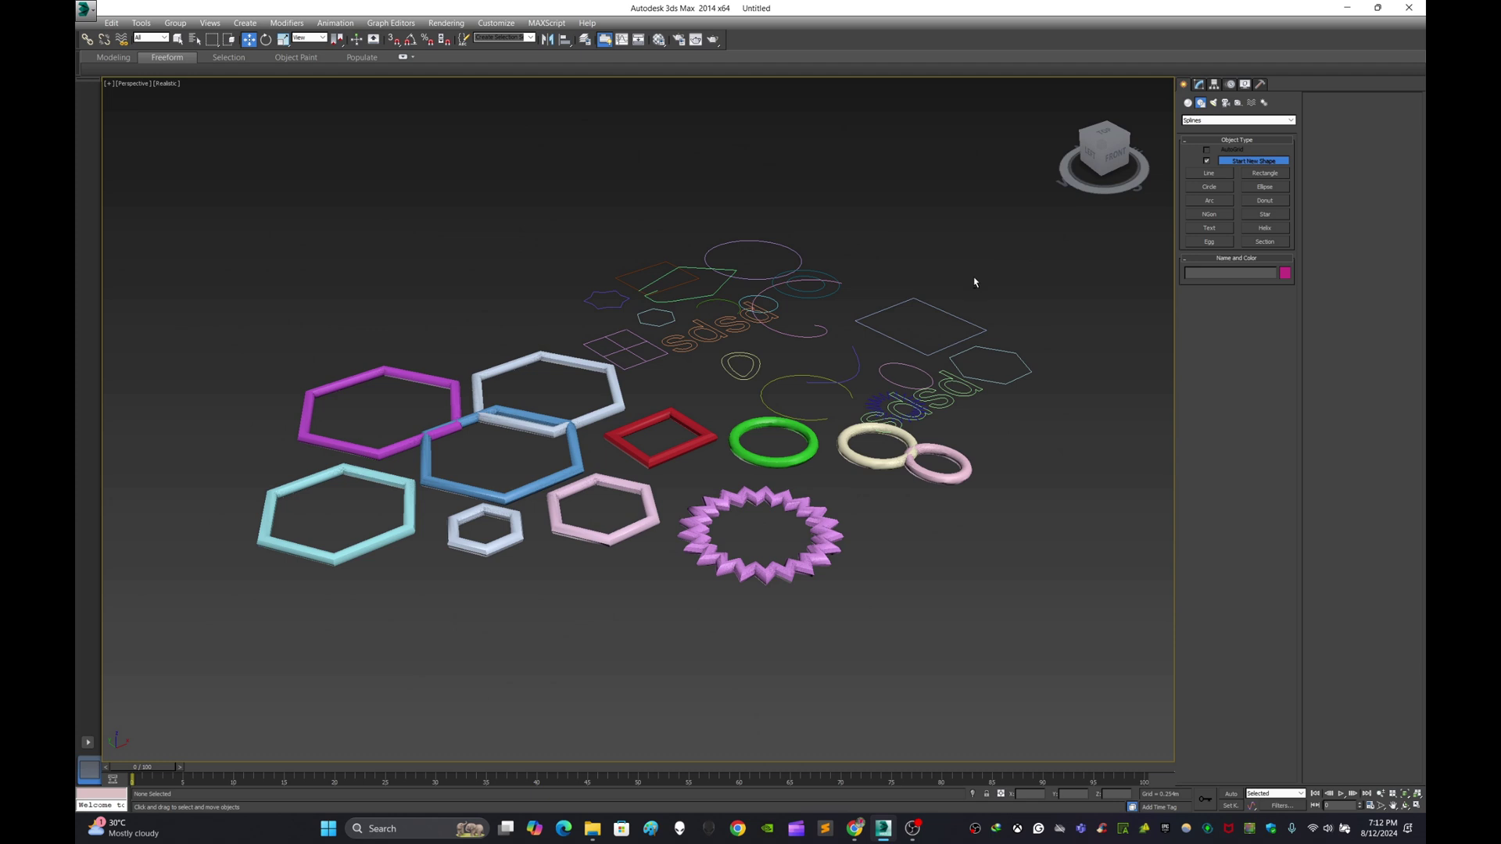
scroll(881, 336, up, 4)
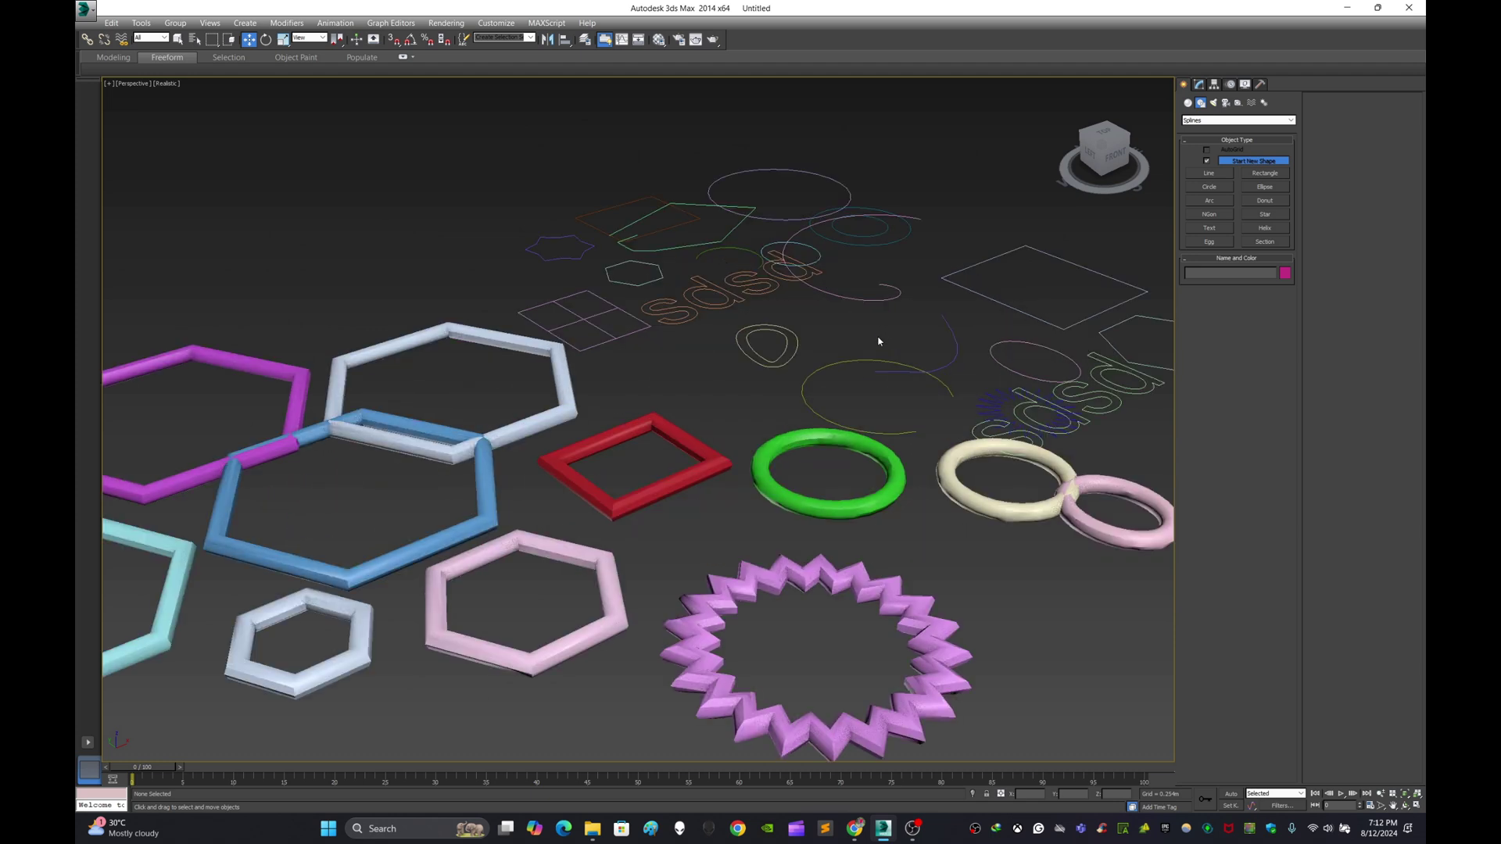
scroll(880, 341, down, 4)
middle_drag(893, 325, 856, 344)
scroll(844, 358, up, 4)
scroll(883, 312, down, 3)
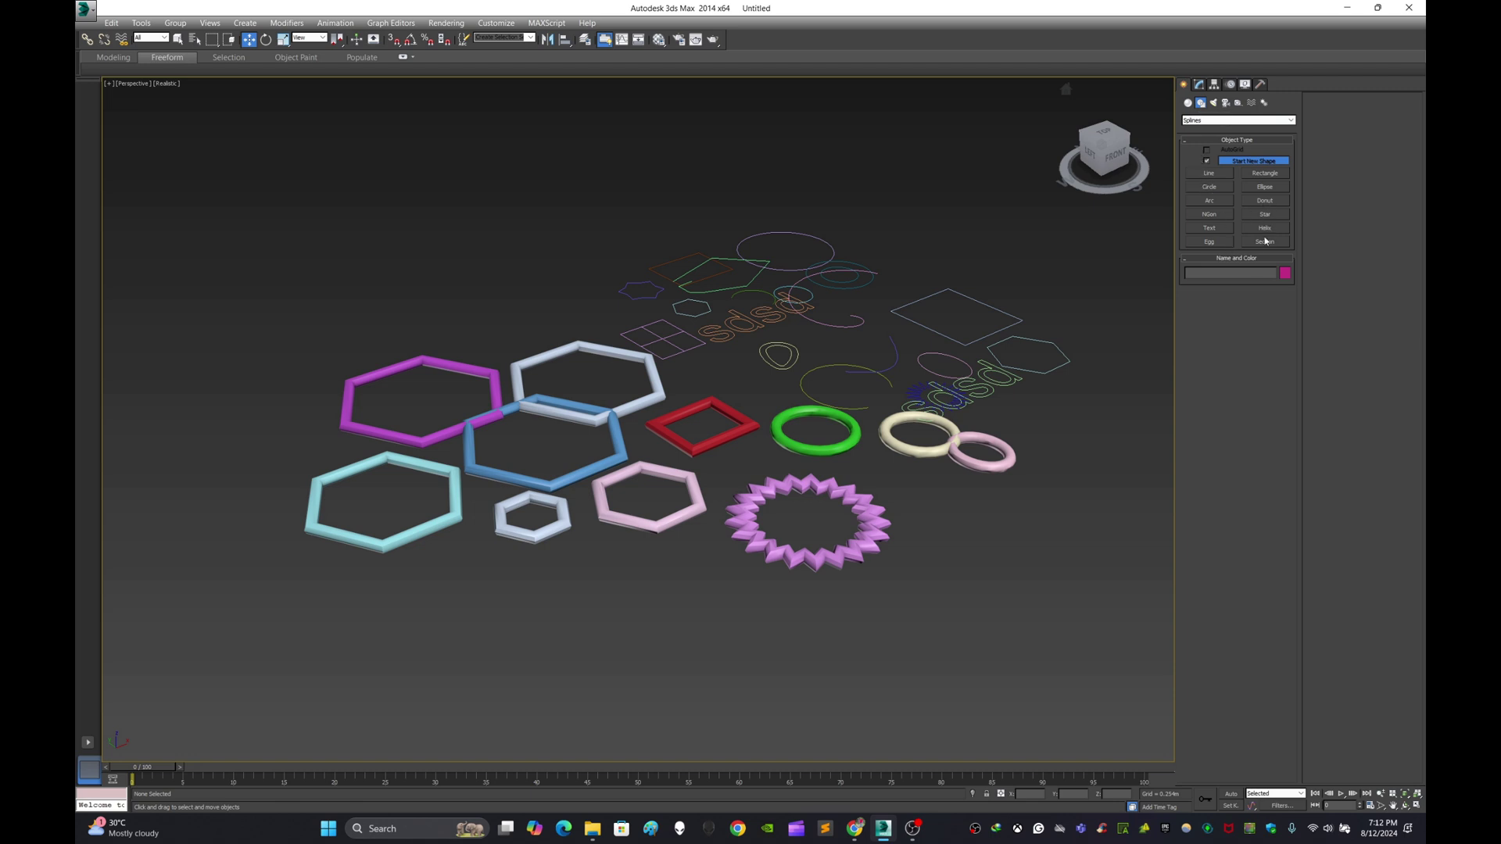
mouse_move(929, 292)
middle_down()
mouse_move(951, 277)
mouse_move(935, 311)
middle_up()
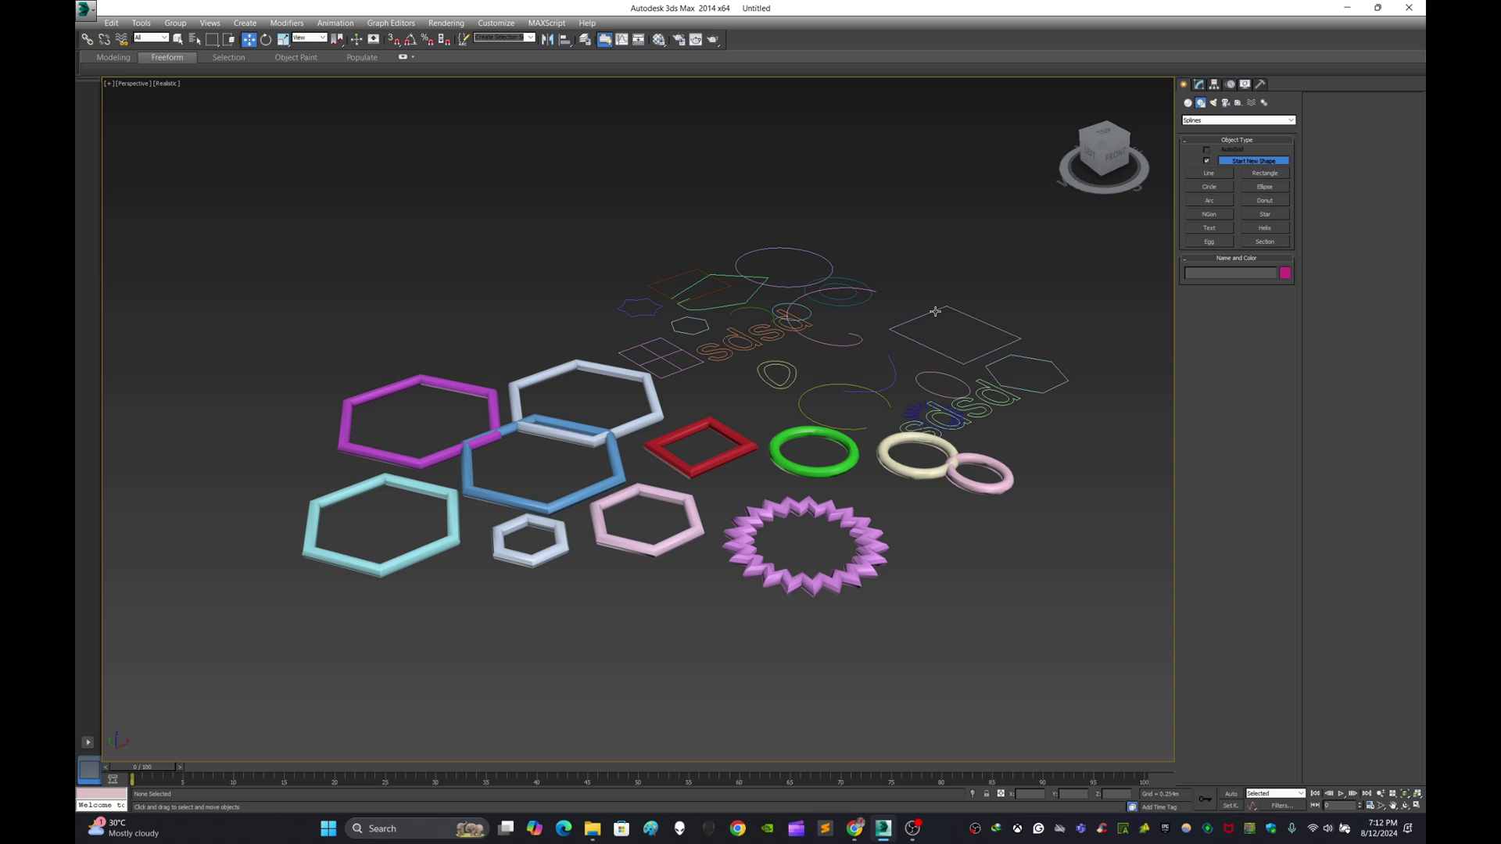
mouse_move(927, 254)
alt+middle_down()
mouse_move(921, 274)
mouse_move(930, 248)
mouse_move(901, 255)
mouse_move(938, 257)
alt+middle_up()
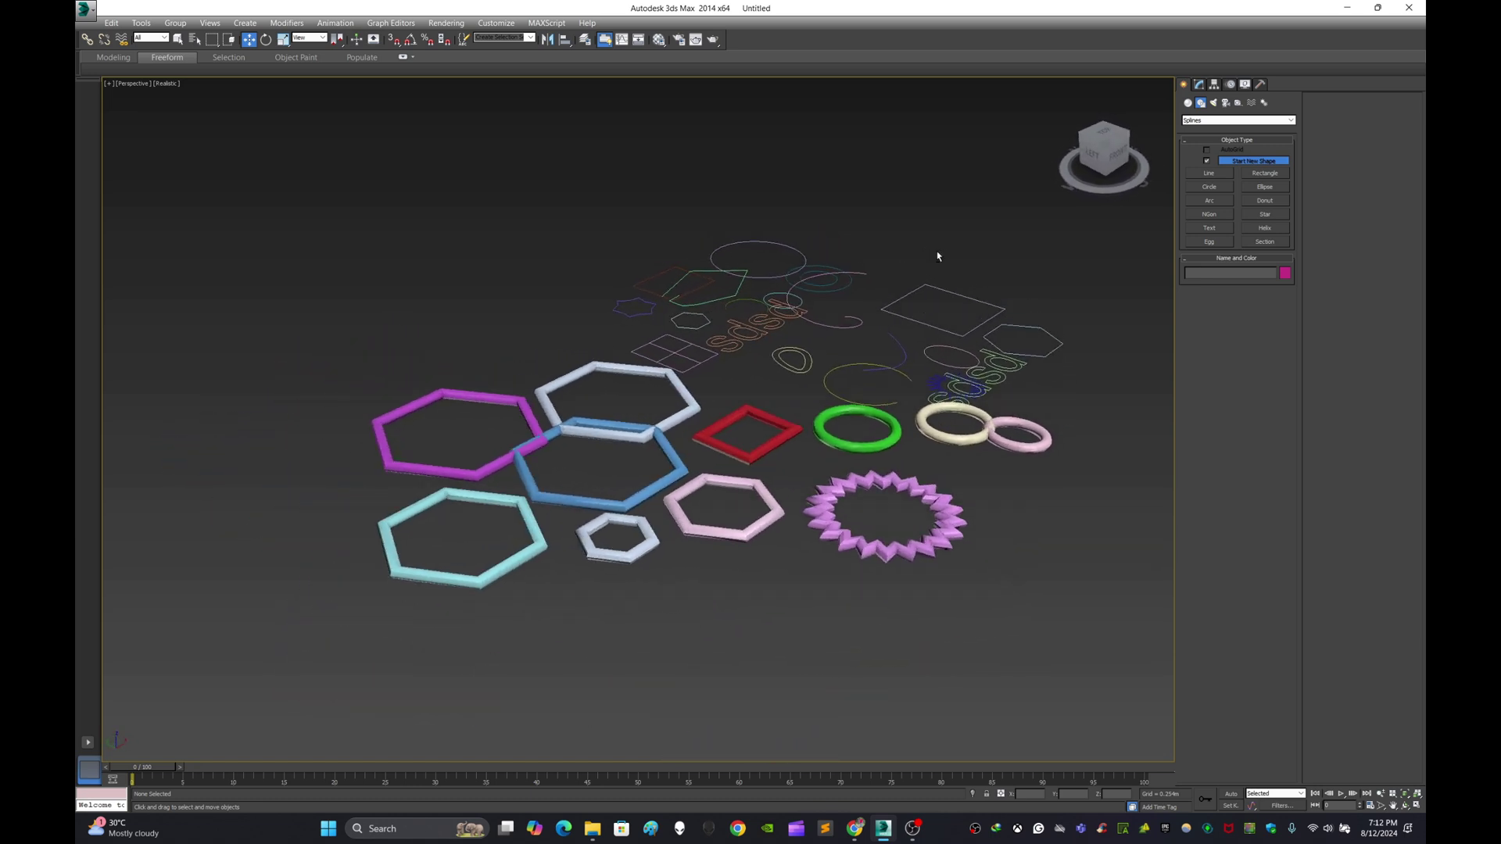
scroll(878, 333, up, 3)
scroll(878, 331, down, 3)
middle_drag(892, 322, 856, 308)
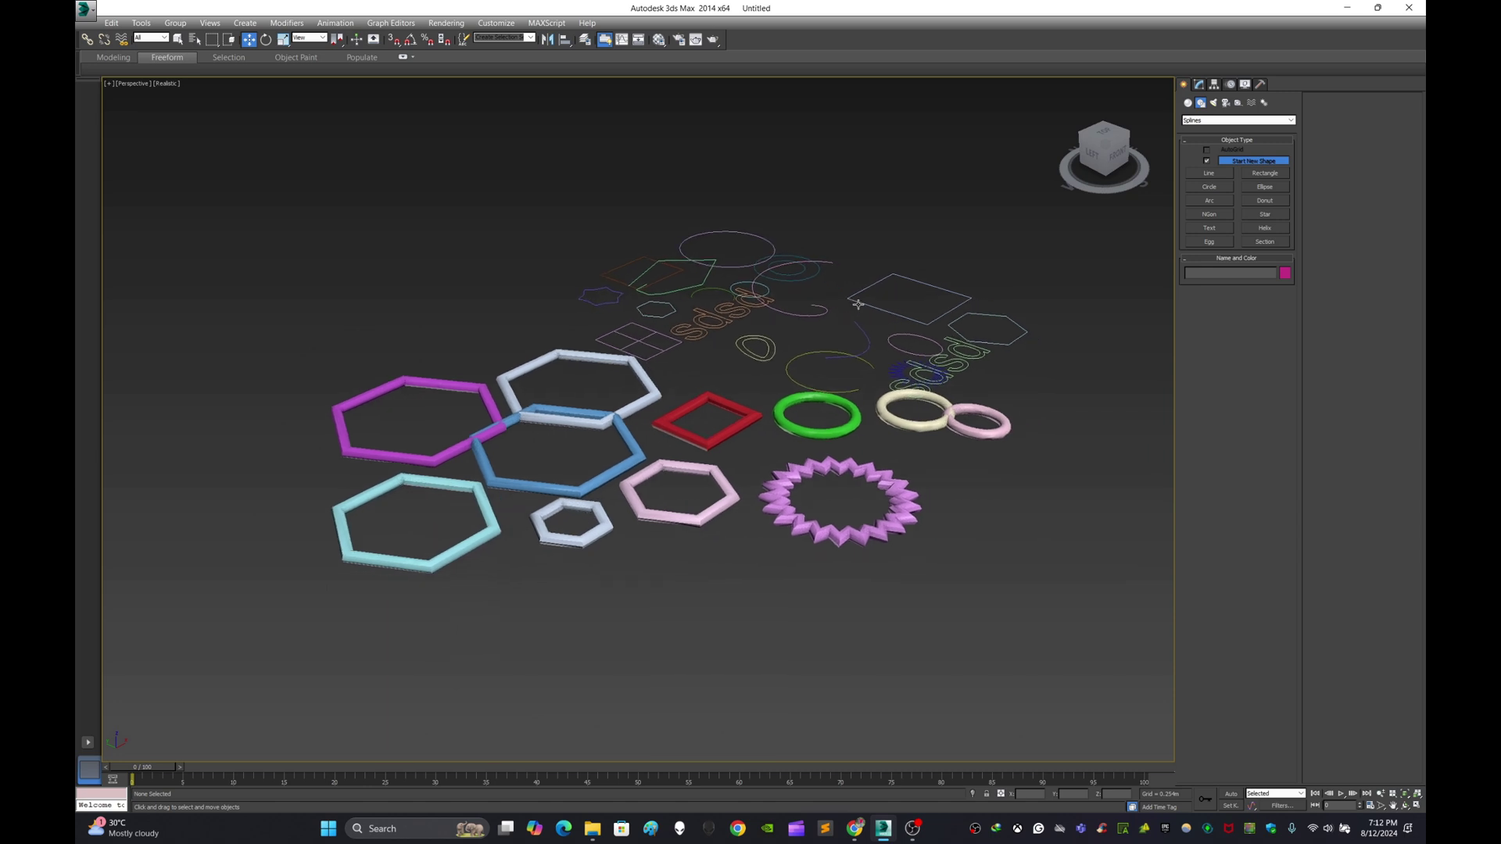